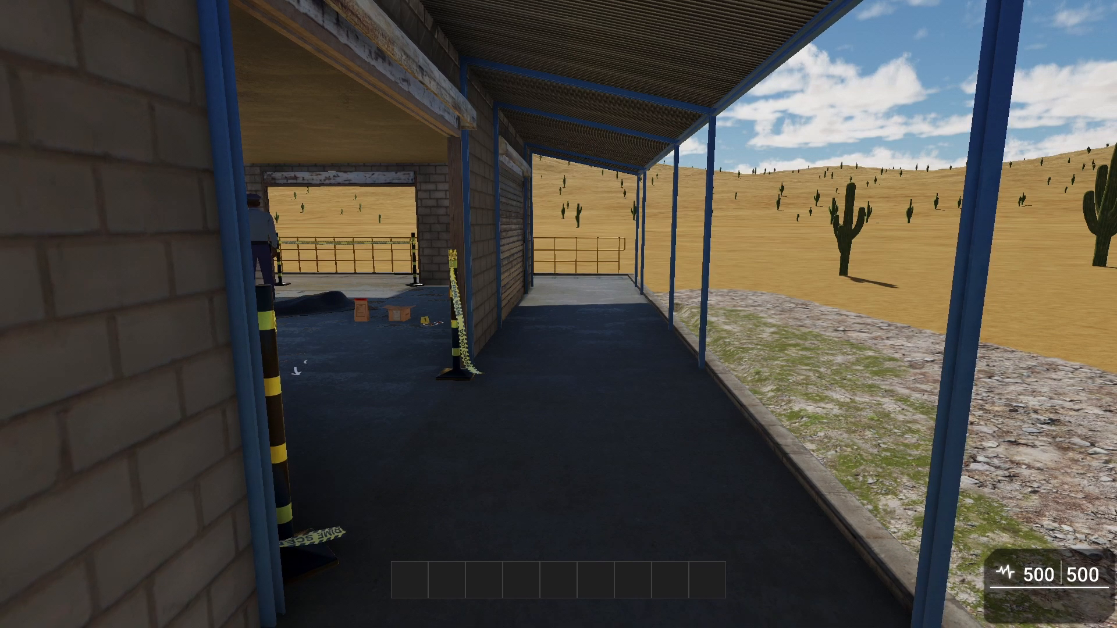
Step: Walk through the crime scene building in the test game and collect the evidence bag standing on the Evidence box
{"action": "key", "text": "w"}
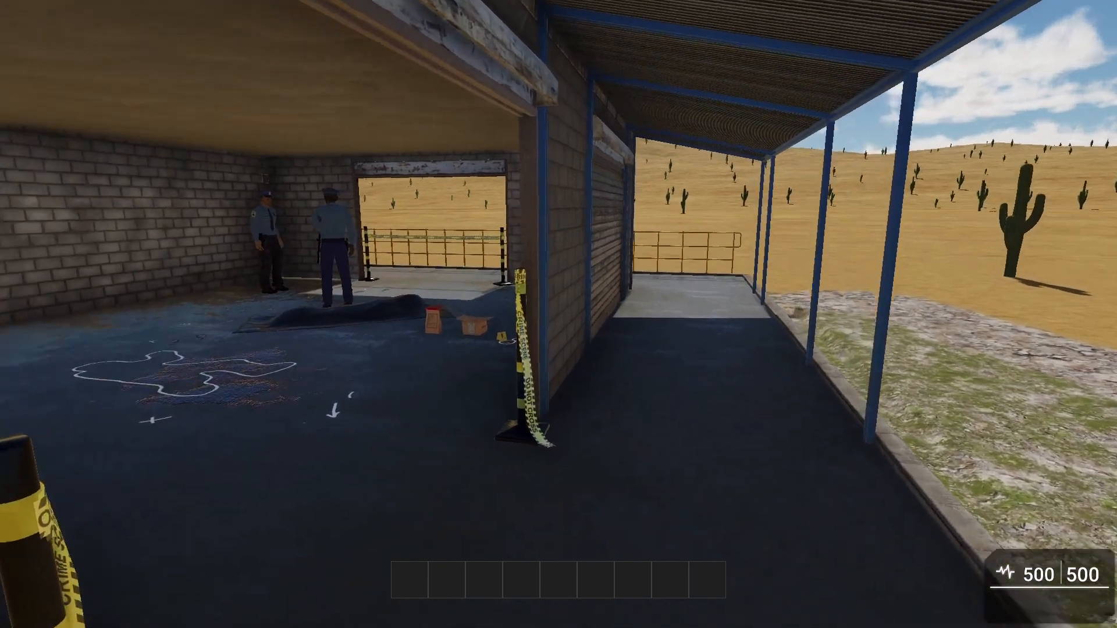
{"action": "key", "text": "d"}
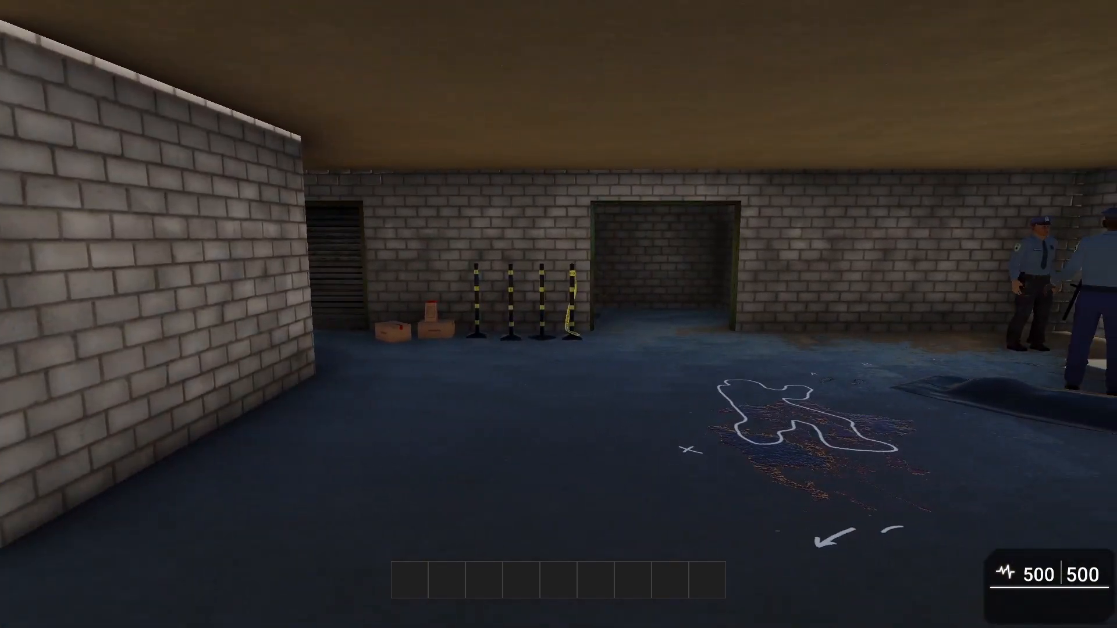
{"action": "key", "text": "a"}
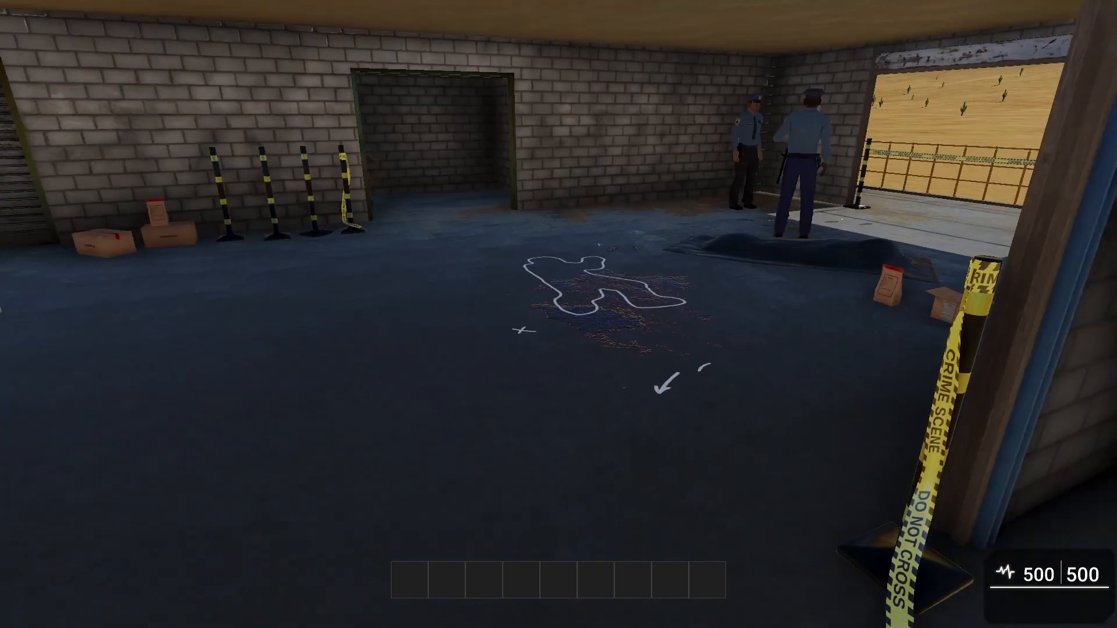
{"action": "key", "text": "w"}
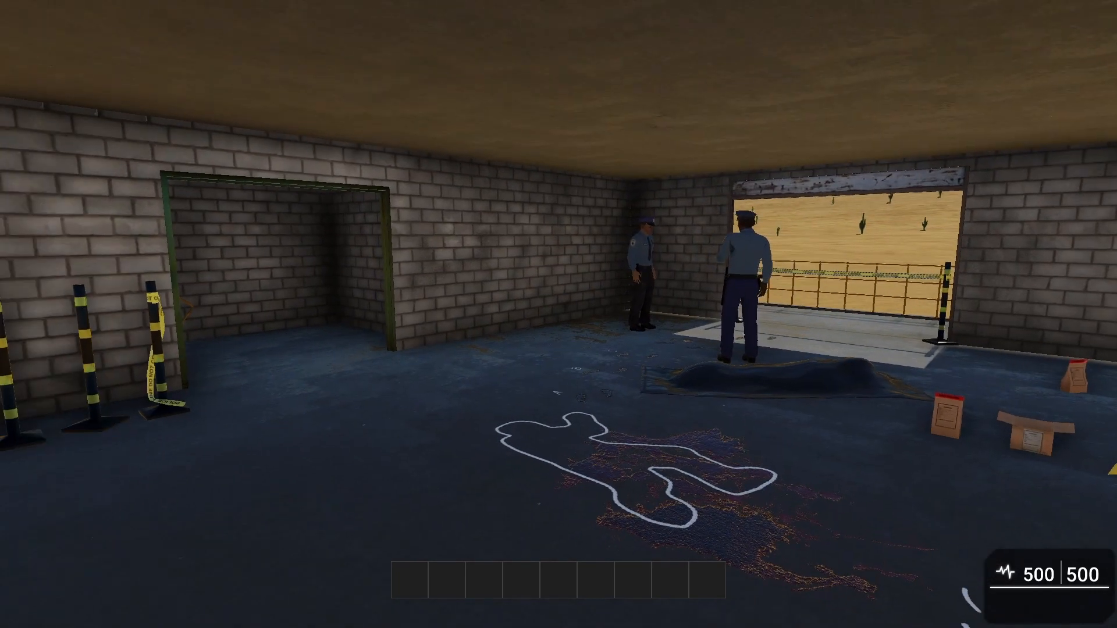
{"action": "key", "text": "w"}
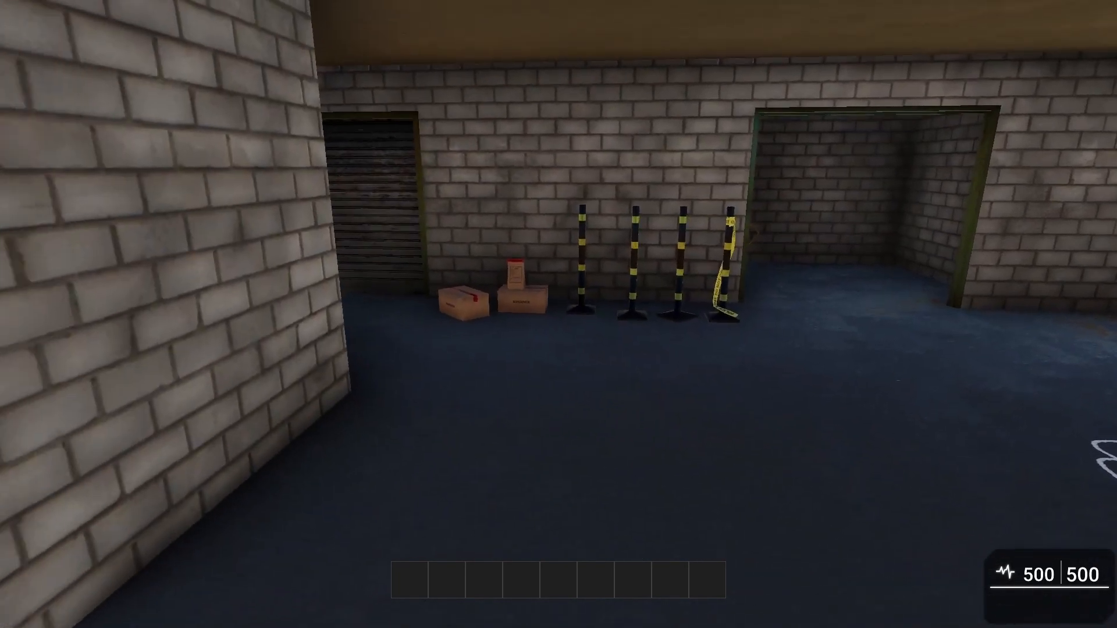
{"action": "key", "text": "w"}
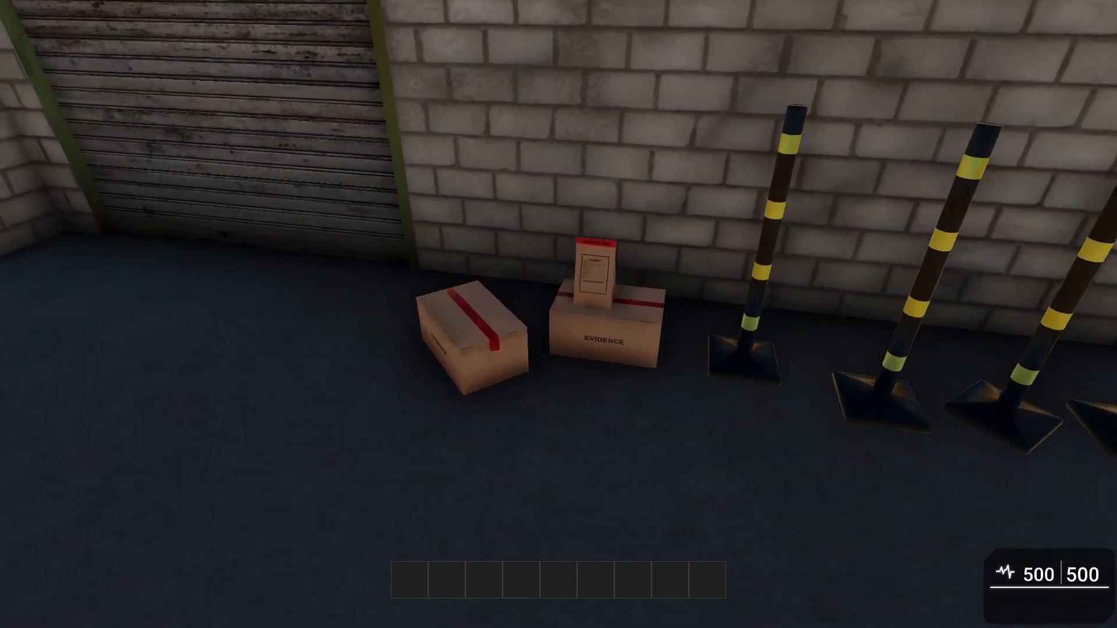
{"action": "key", "text": "s"}
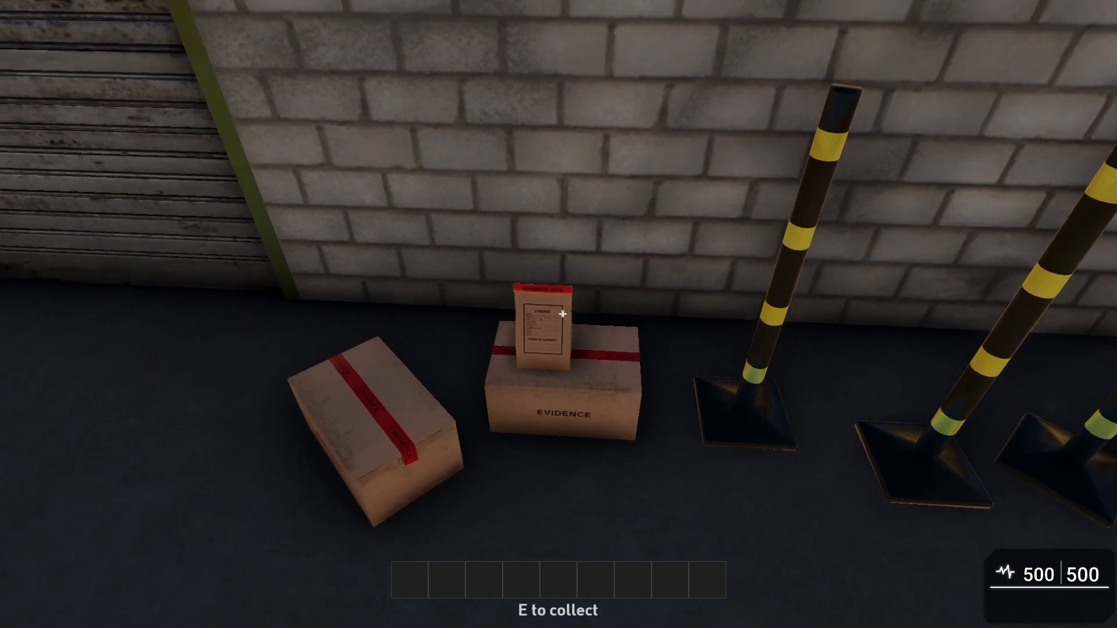
{"action": "key", "text": "e"}
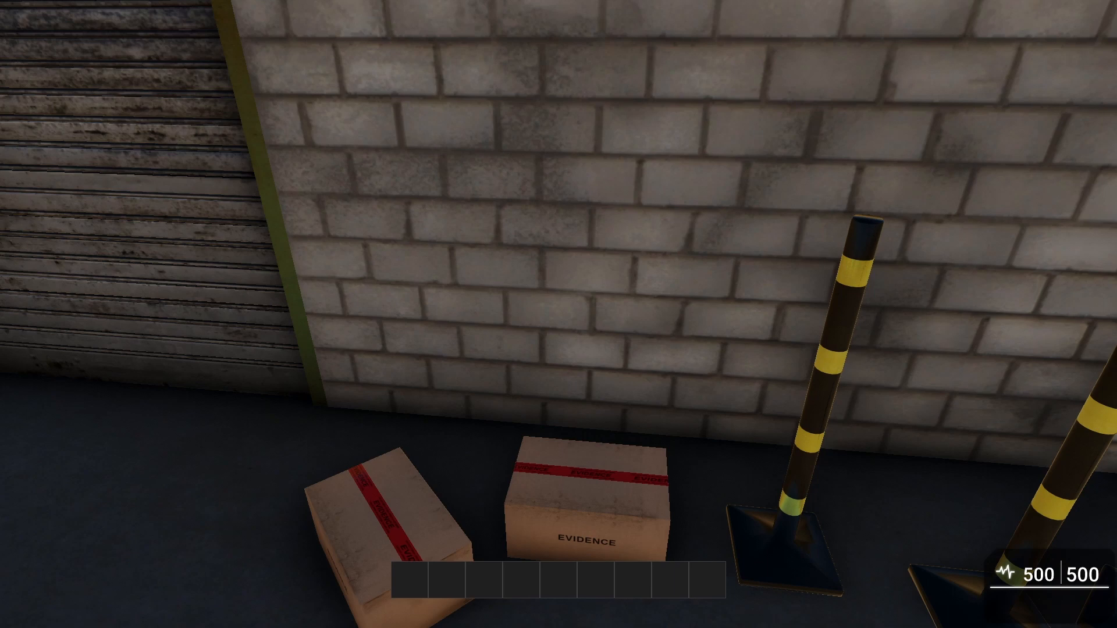
Step: Open the in-game inventory, move the Evidence Bag (Sealed) to the fifth slot of the first row, and leave the inventory
{"action": "key", "text": "Tab"}
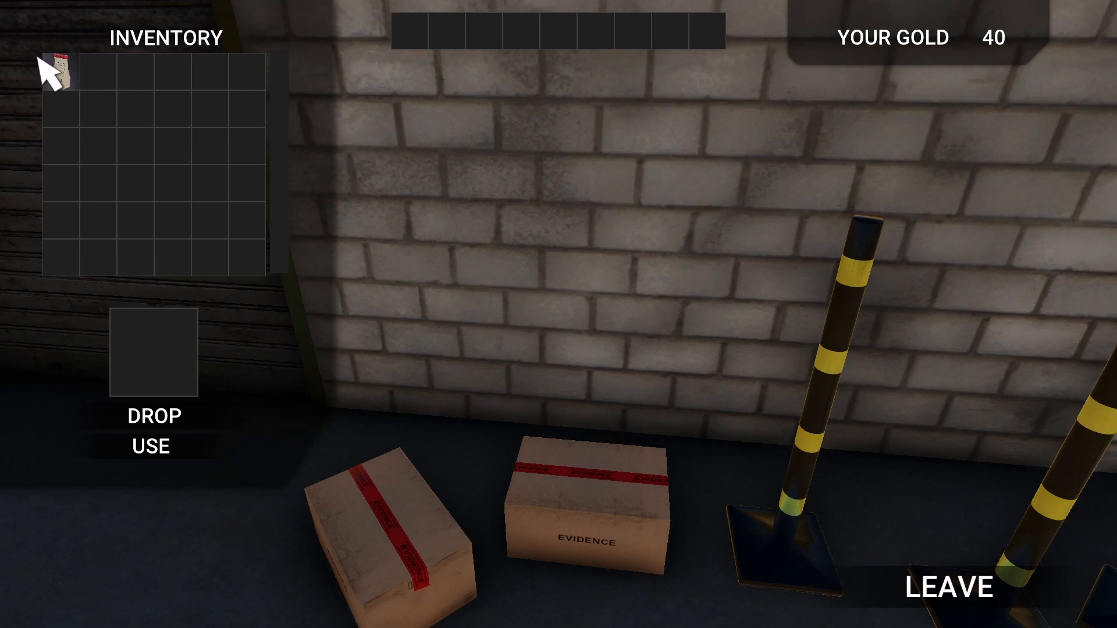
{"action": "left_click", "coordinate": [65, 68]}
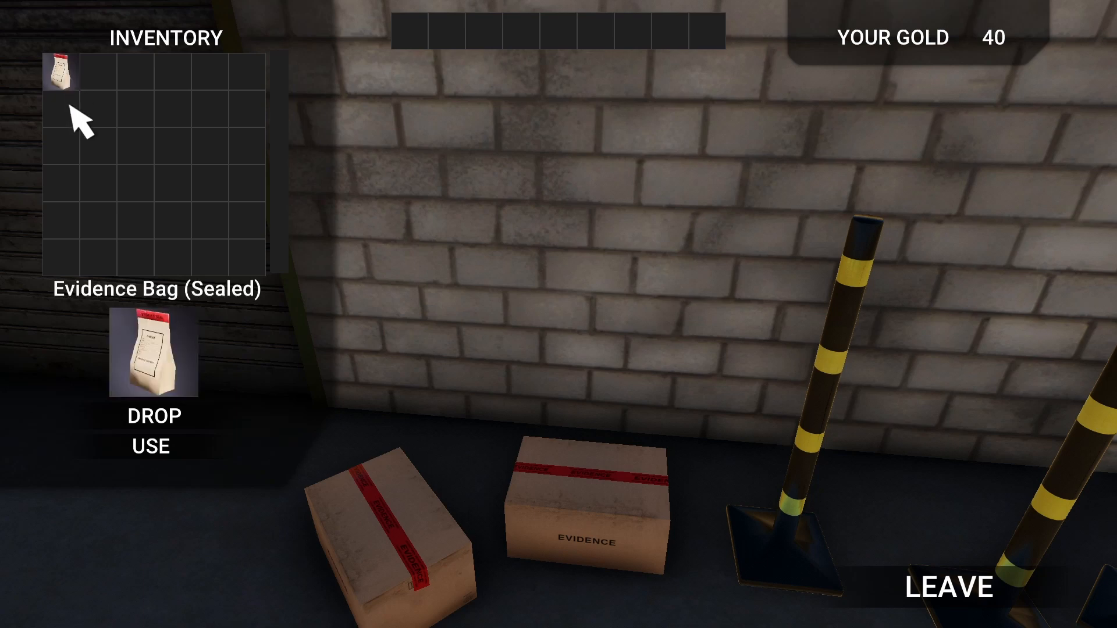
{"action": "left_click_drag", "start_coordinate": [64, 76], "coordinate": [135, 73]}
{"action": "left_click", "coordinate": [144, 87]}
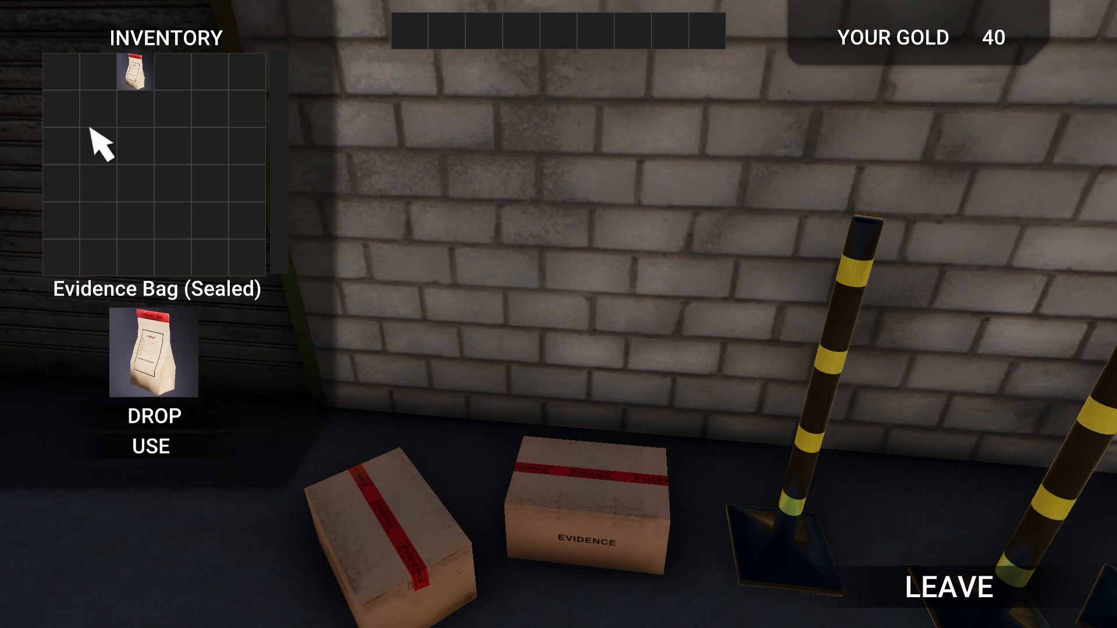
{"action": "left_click_drag", "start_coordinate": [132, 75], "coordinate": [211, 73]}
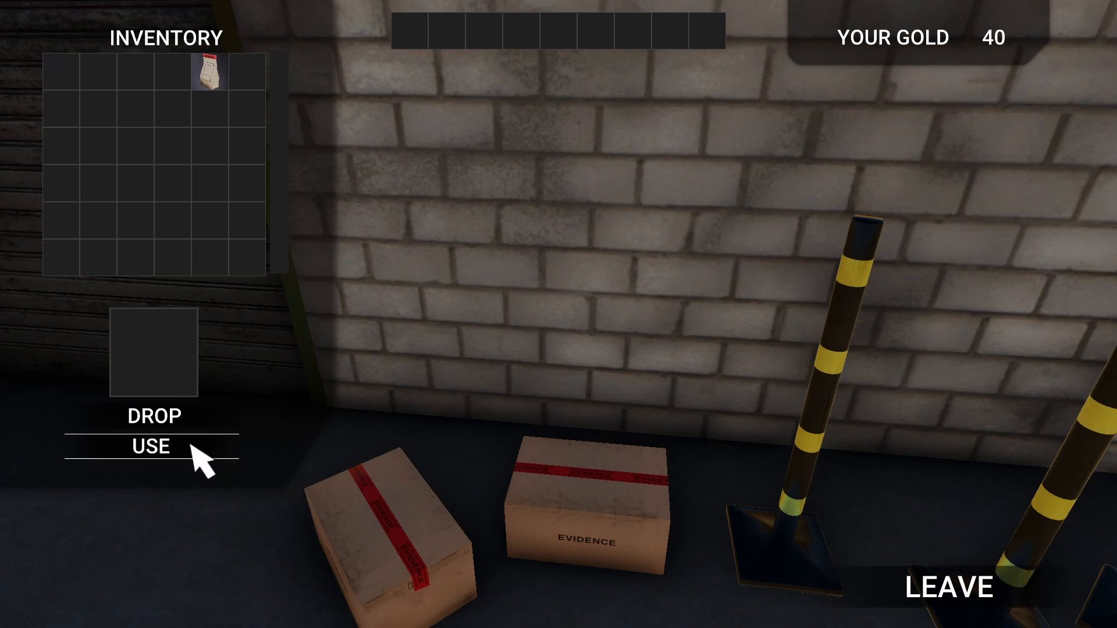
{"action": "left_click", "coordinate": [923, 586]}
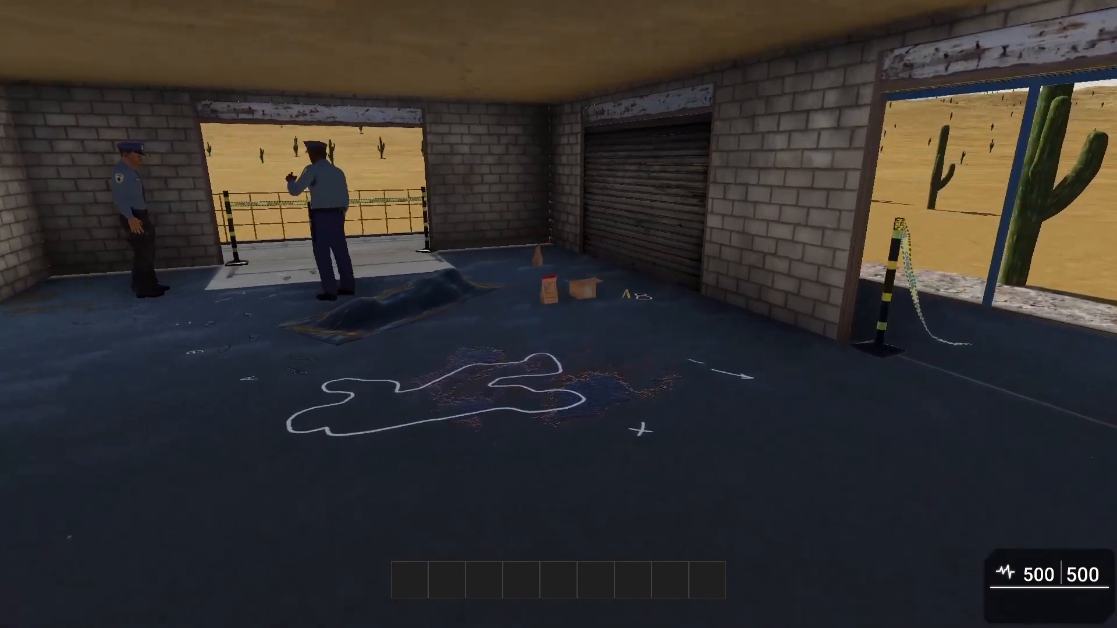
Step: End the test game and select the evidence bag on the Evidence box in the level editor
{"action": "key", "text": "Escape"}
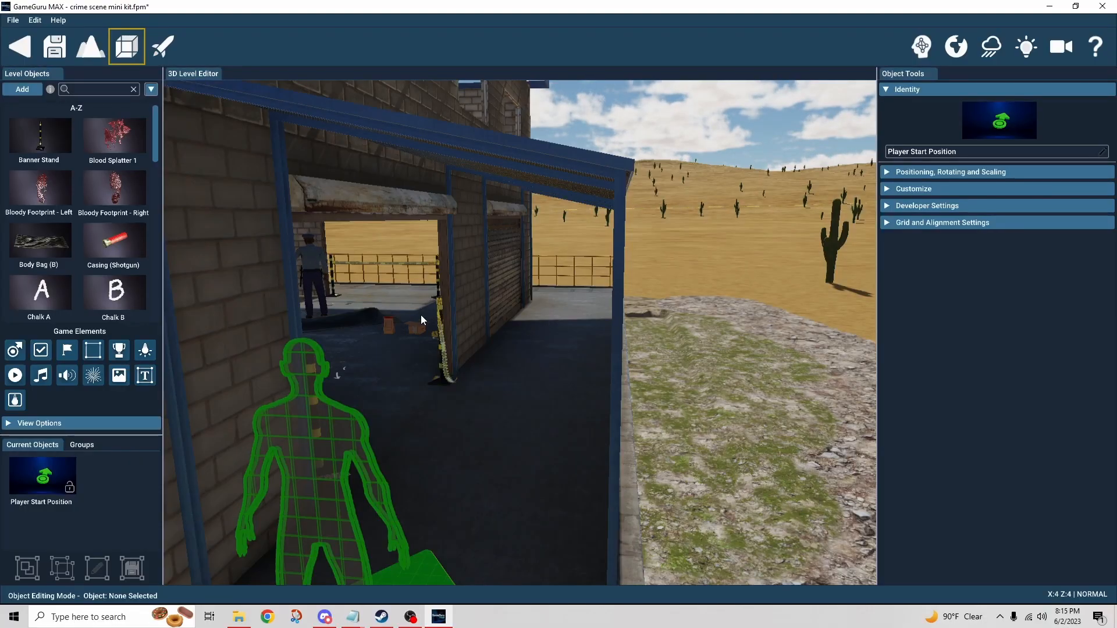
{"action": "key", "text": "w"}
{"action": "mouse_move", "coordinate": [455, 295]}
{"action": "right_mouse_down"}
{"action": "mouse_move", "coordinate": [428, 283]}
{"action": "mouse_move", "coordinate": [401, 298]}
{"action": "mouse_move", "coordinate": [343, 298]}
{"action": "right_mouse_up"}
{"action": "key", "text": "w"}
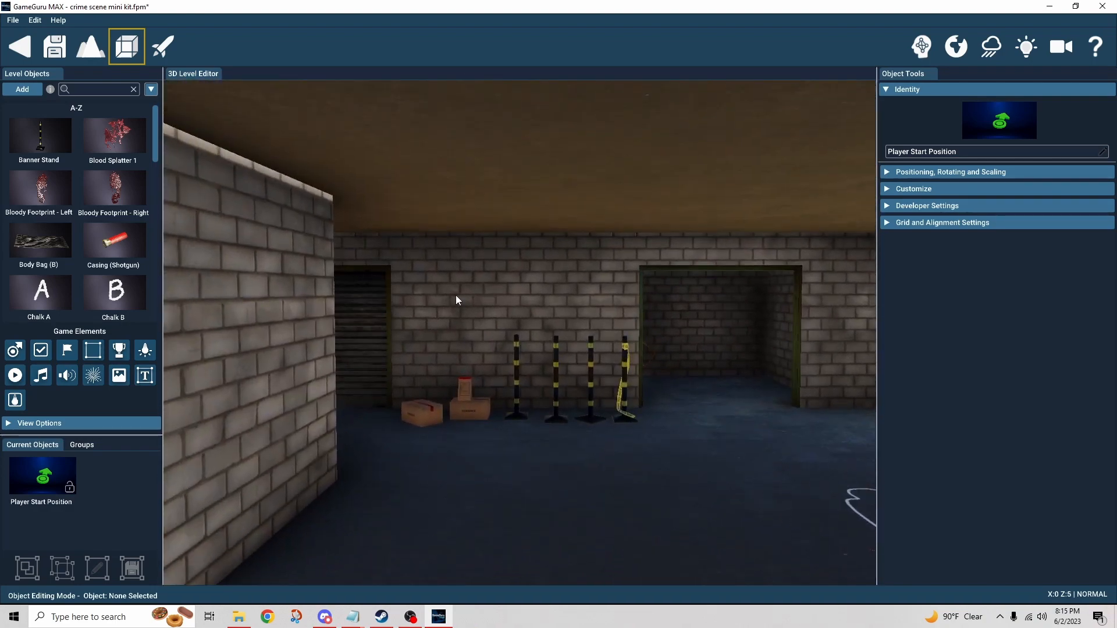
{"action": "key", "text": "w"}
{"action": "right_click_drag", "start_coordinate": [457, 300], "coordinate": [461, 332]}
{"action": "key", "text": "w"}
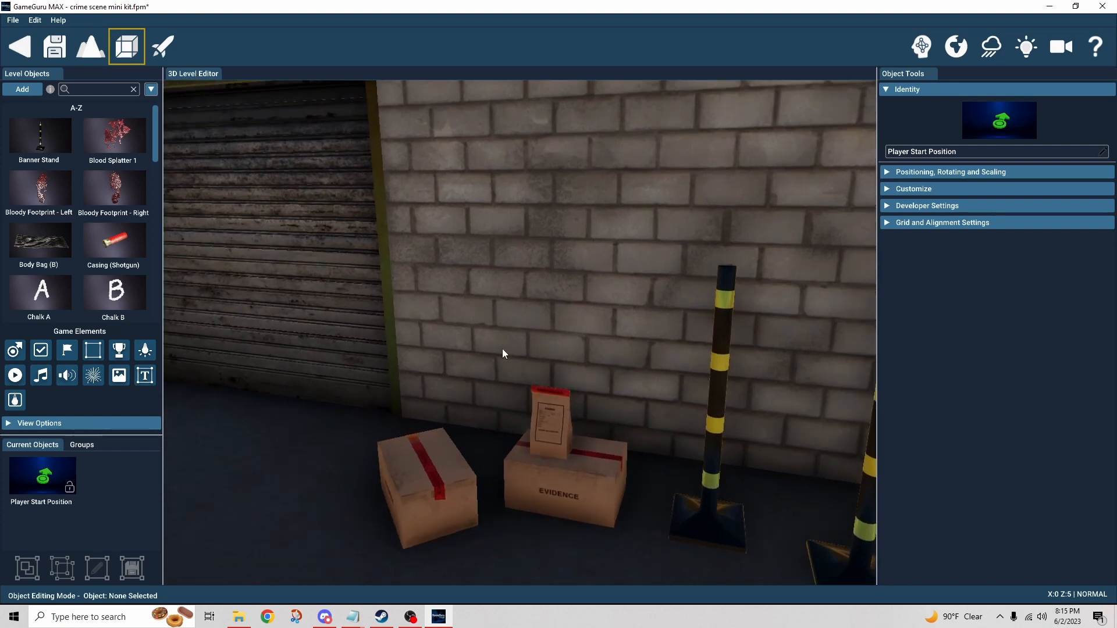
{"action": "left_click", "coordinate": [553, 413]}
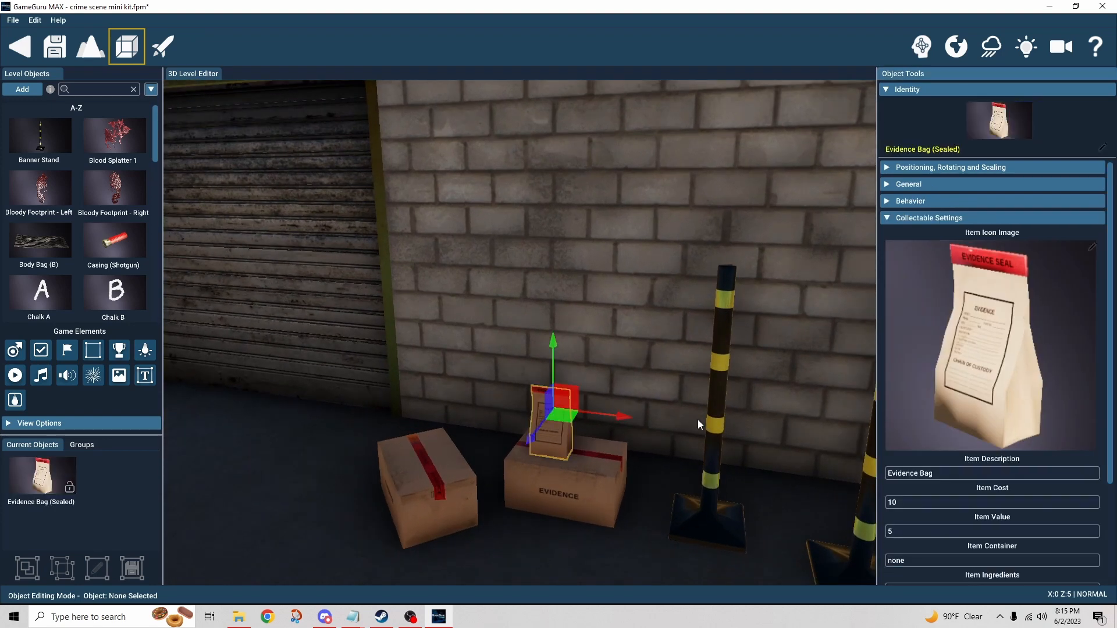
Step: Examine the evidence bag's General settings and its Collect Object behavior, including the available pickup styles
{"action": "left_click", "coordinate": [891, 218]}
{"action": "left_click", "coordinate": [890, 186]}
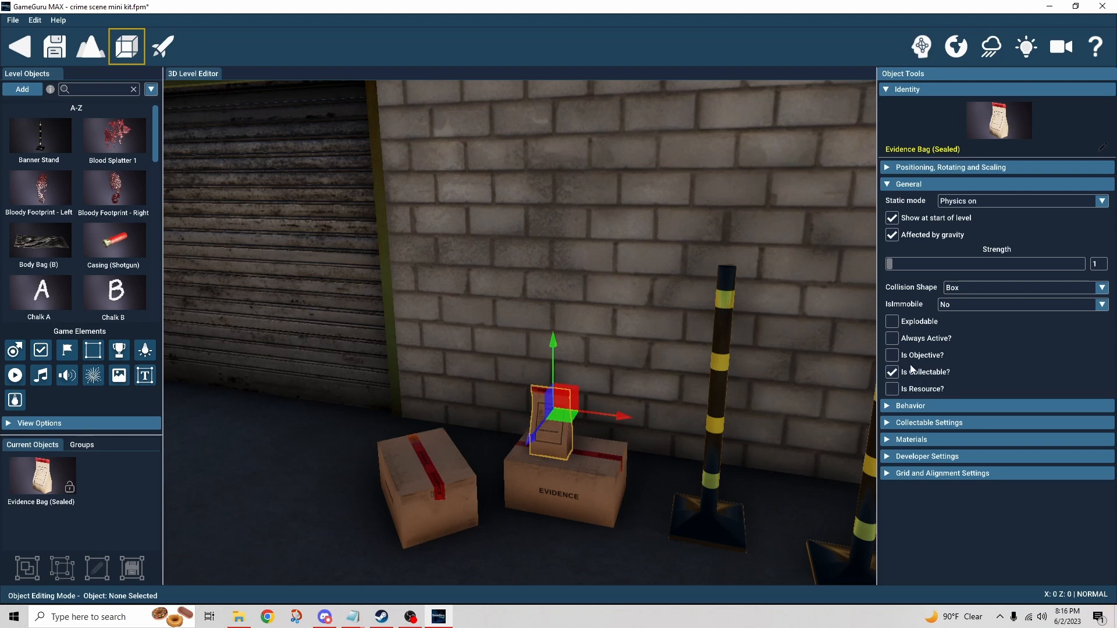
{"action": "left_click", "coordinate": [885, 189]}
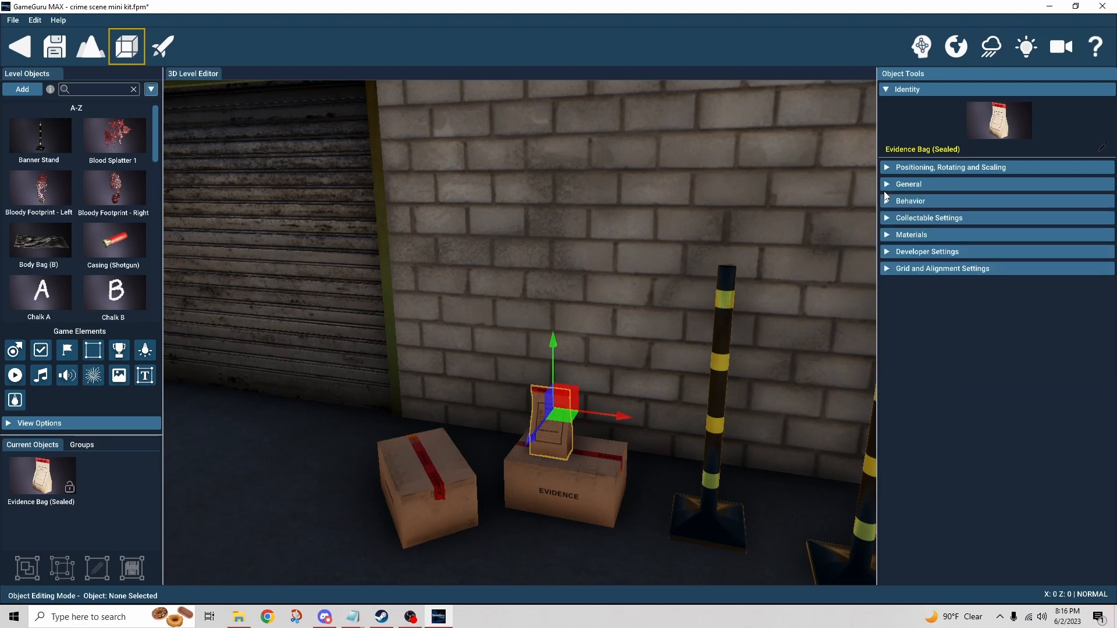
{"action": "left_click", "coordinate": [887, 200]}
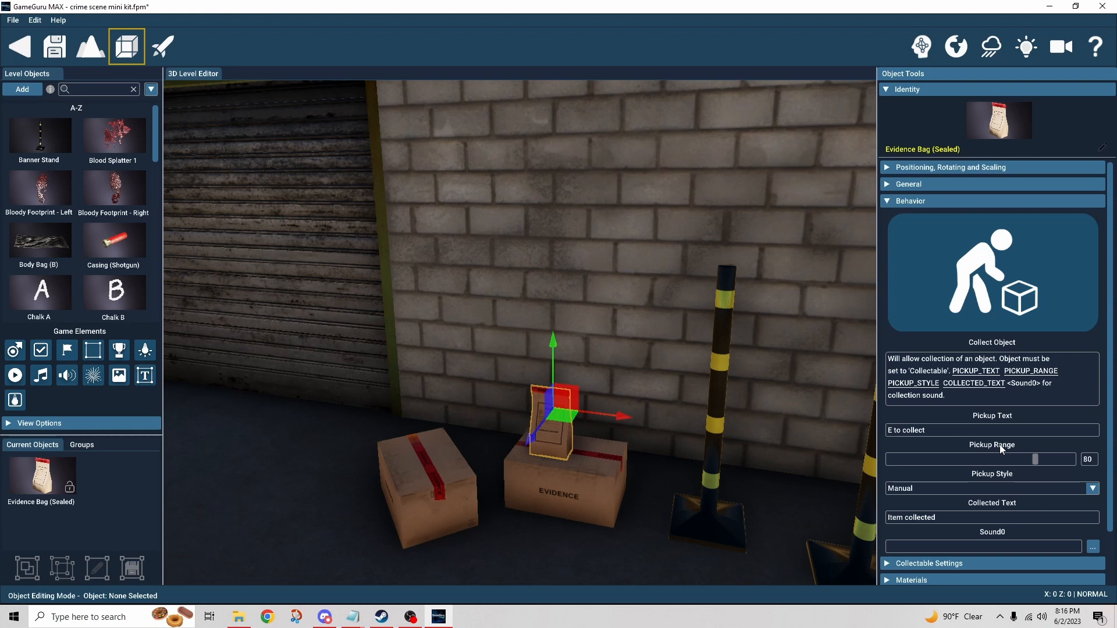
{"action": "left_click", "coordinate": [962, 486]}
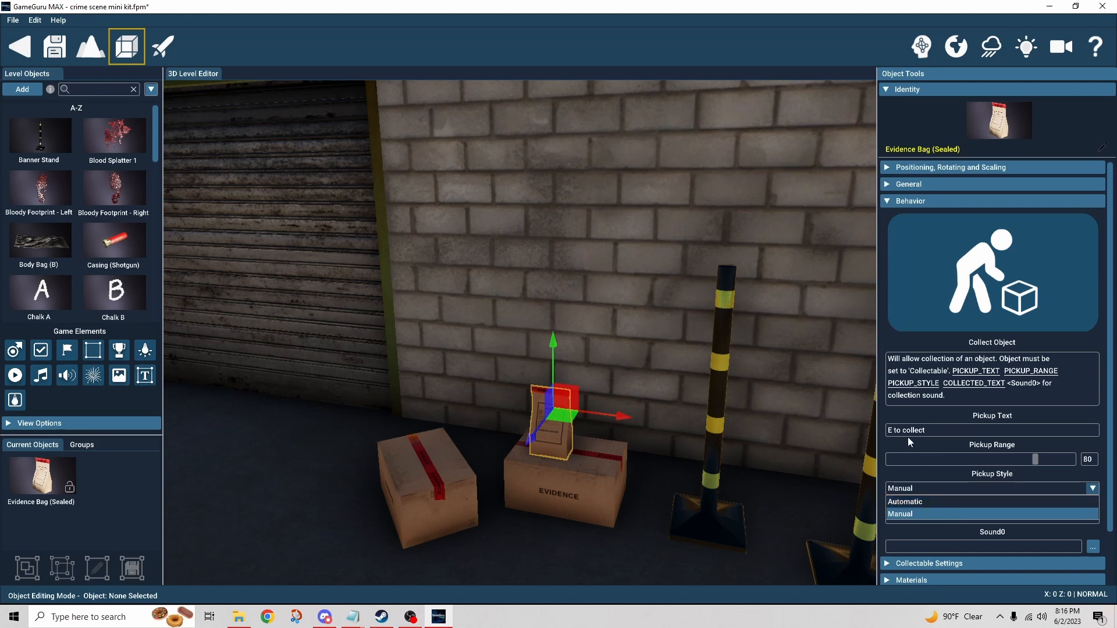
{"action": "left_click", "coordinate": [907, 483]}
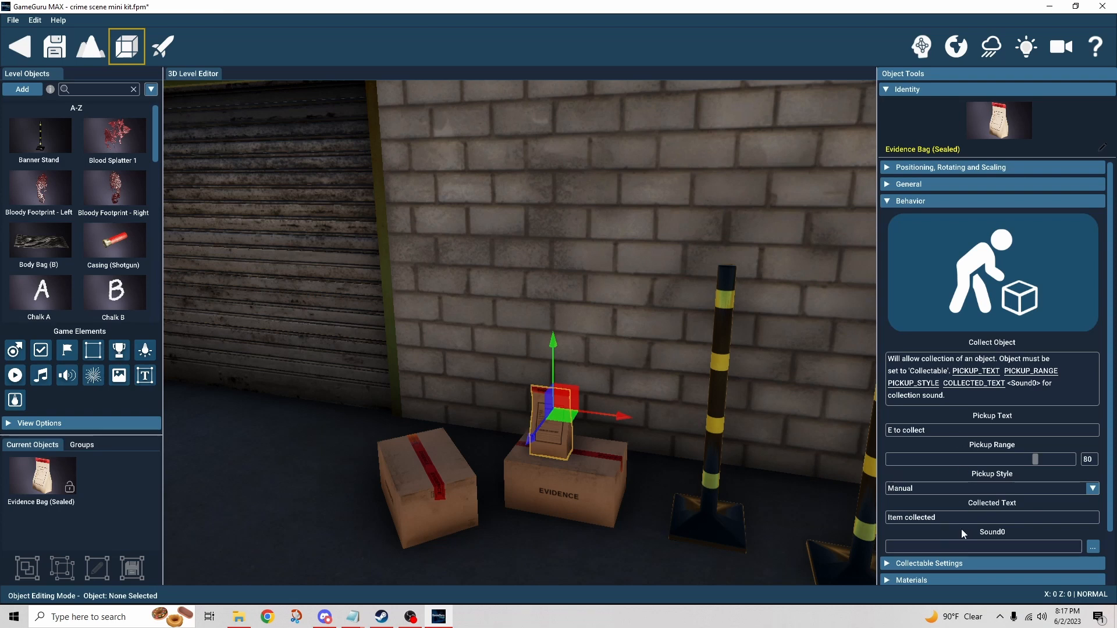
Step: Examine the evidence bag's collectable settings, from the icon image, description and cost to the container, ingredients and style
{"action": "left_click", "coordinate": [884, 203]}
{"action": "left_click", "coordinate": [885, 219]}
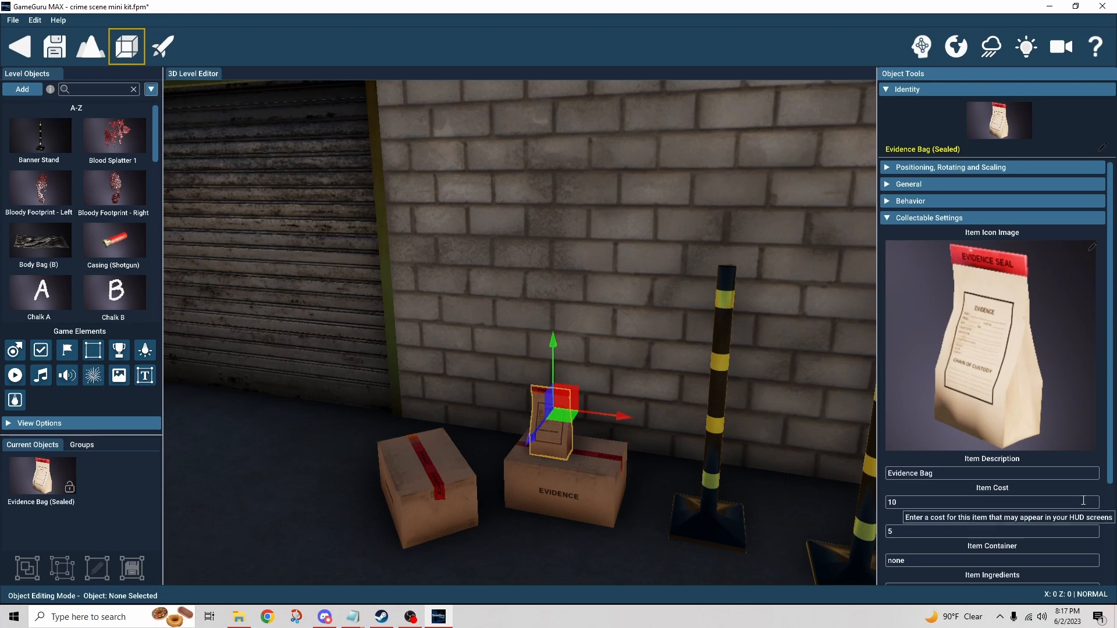
{"action": "scroll", "coordinate": [1024, 407], "scroll_direction": "down", "scroll_amount": 3}
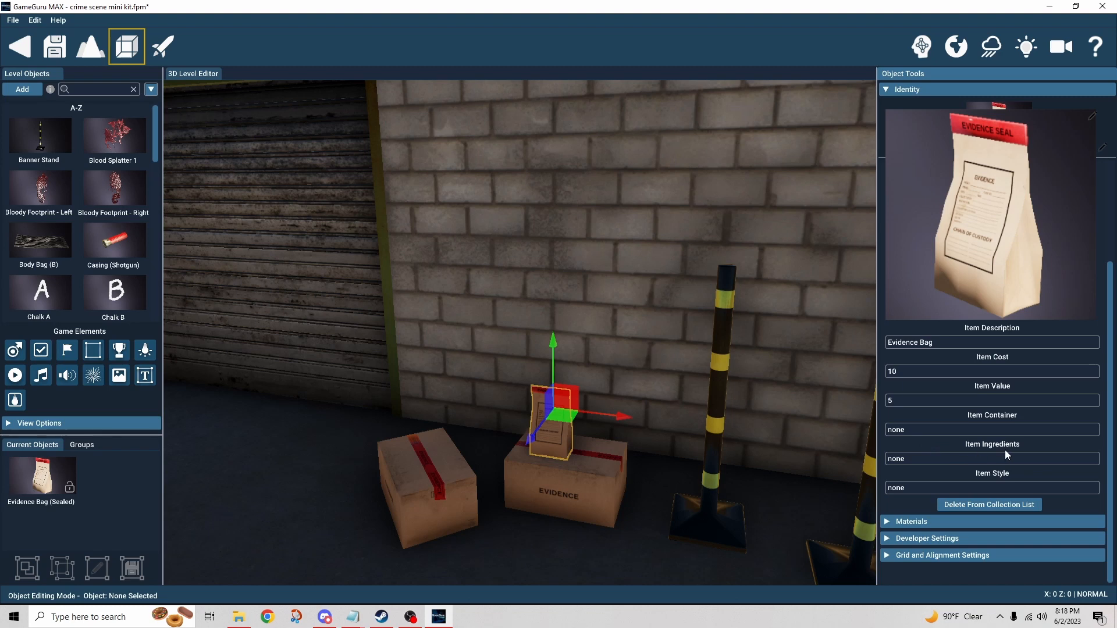
{"action": "mouse_move", "coordinate": [971, 460]}
{"action": "left_click", "coordinate": [889, 89]}
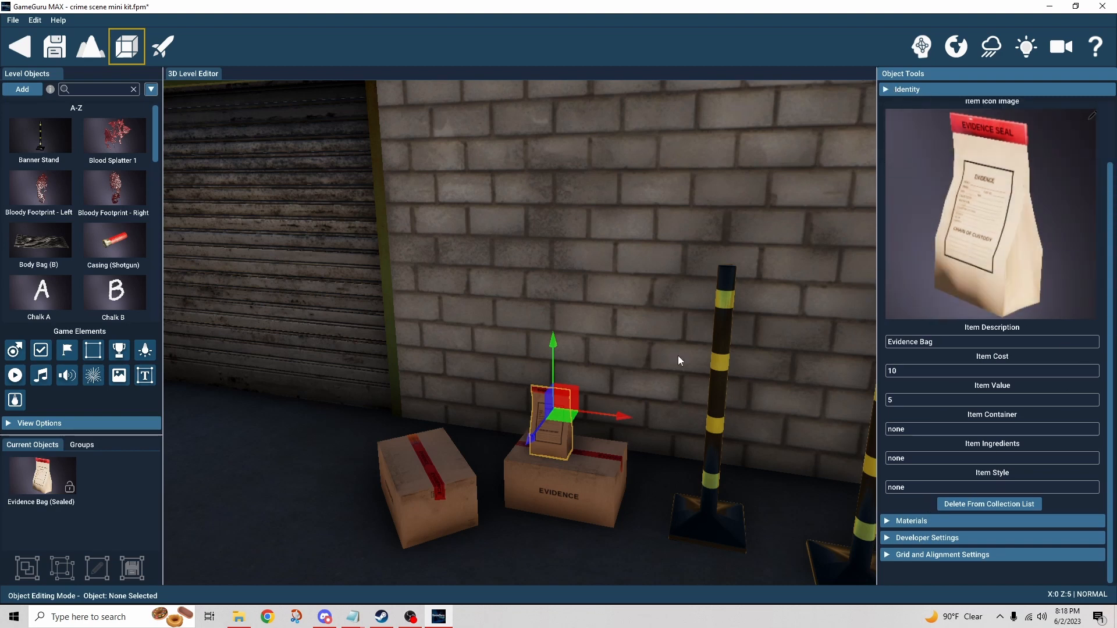
{"action": "left_click", "coordinate": [889, 89]}
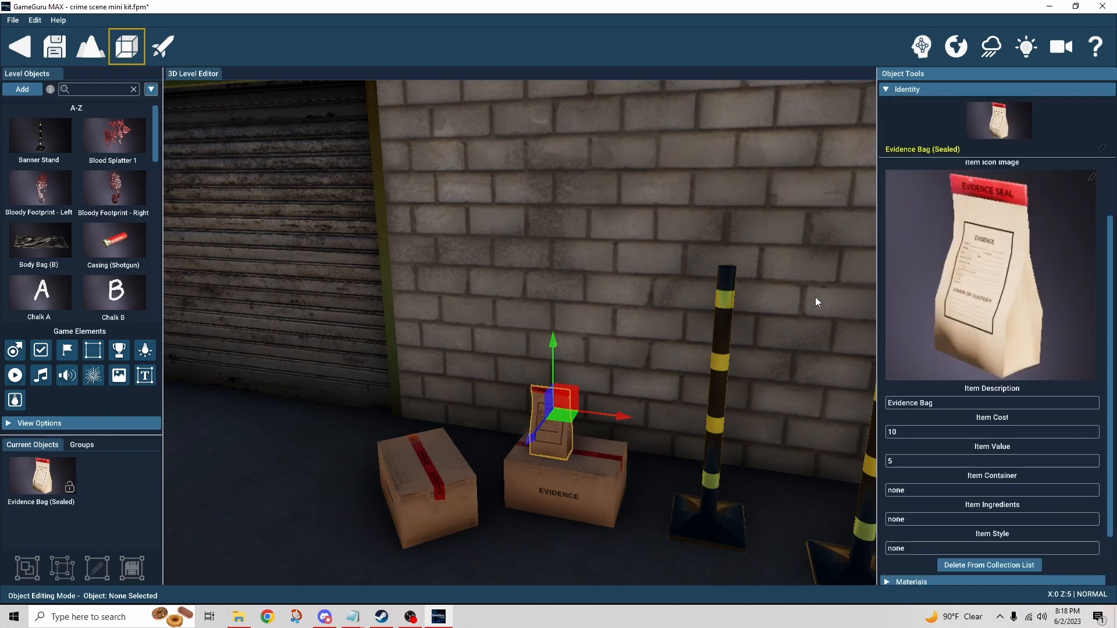
Step: Return to the game storyboard, saving the level first, and add a new HUD screen opened for editing
{"action": "left_click", "coordinate": [23, 47]}
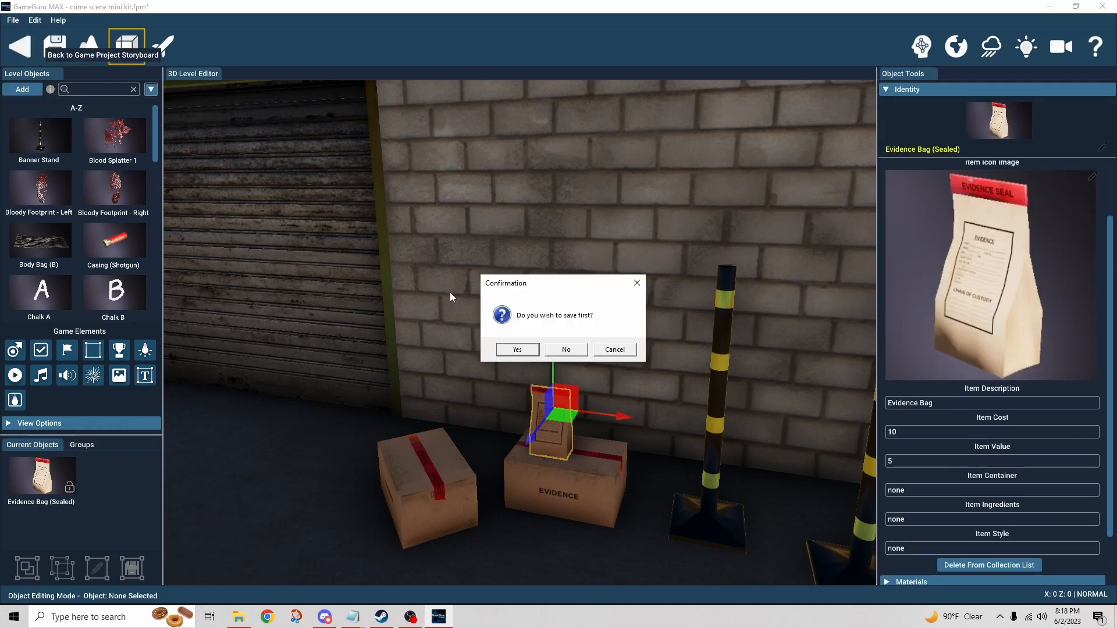
{"action": "left_click", "coordinate": [517, 350]}
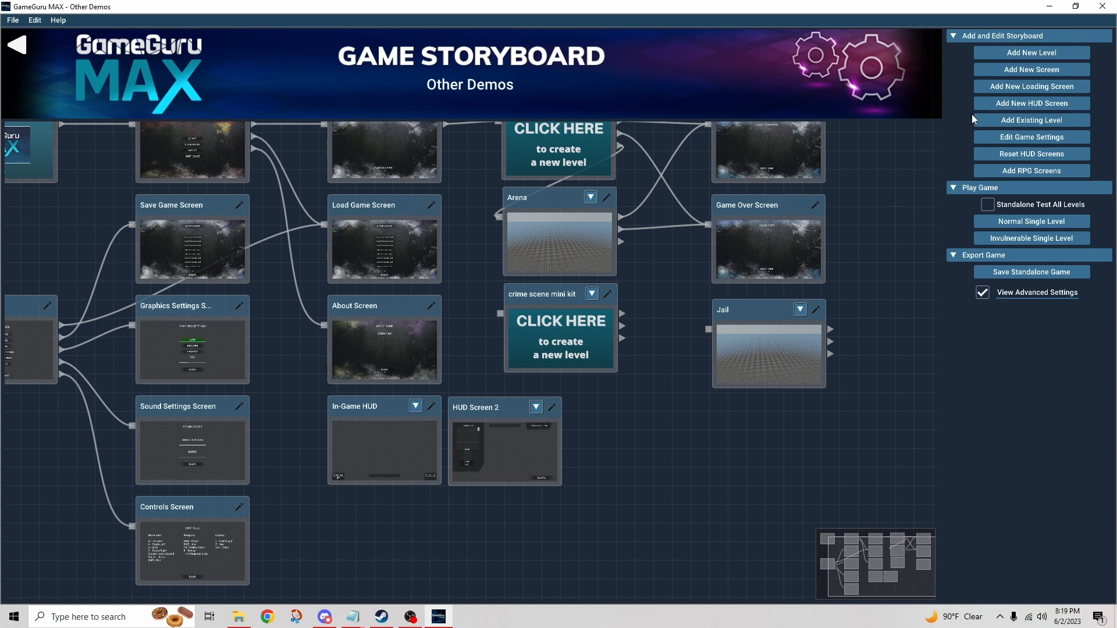
{"action": "left_click", "coordinate": [996, 104]}
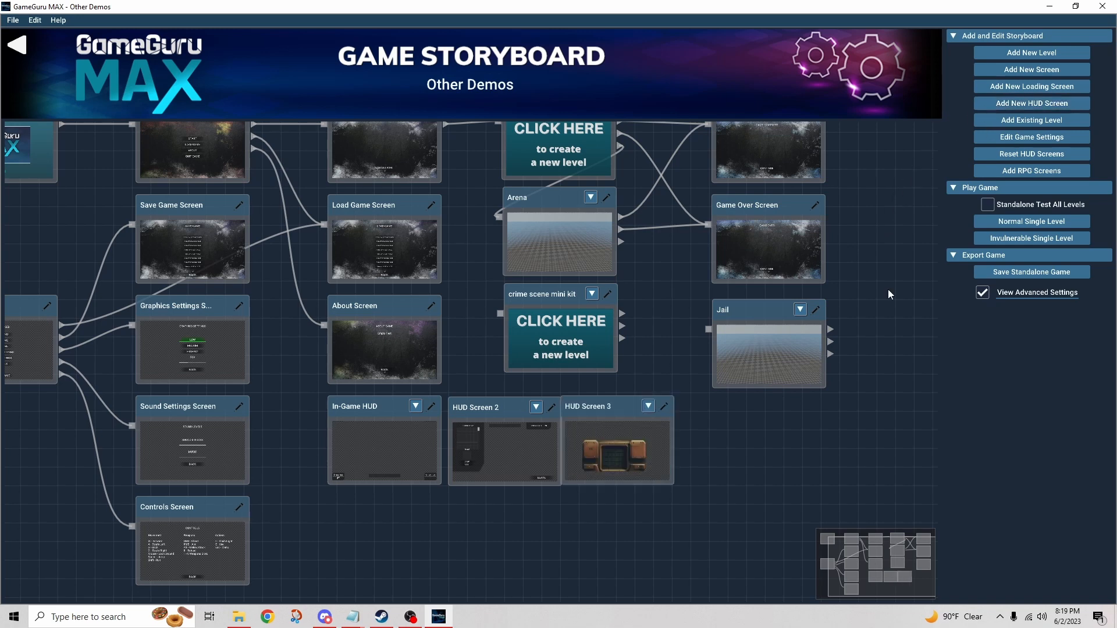
{"action": "left_click", "coordinate": [664, 407]}
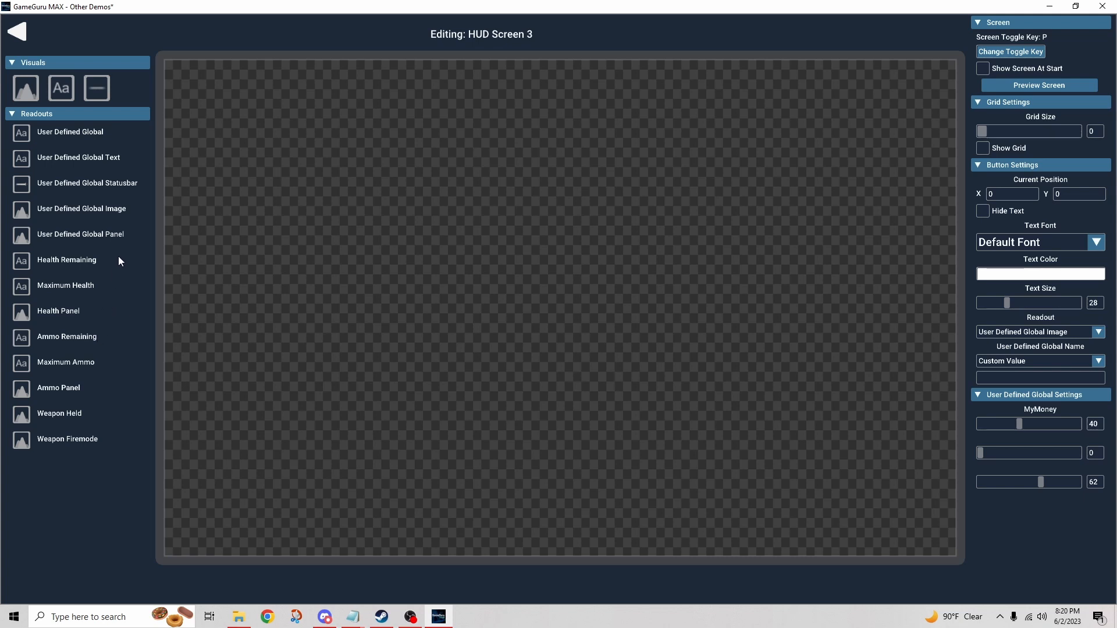
Step: Add a text element to the HUD screen and place it at about X 31, Y 28
{"action": "left_click", "coordinate": [64, 95]}
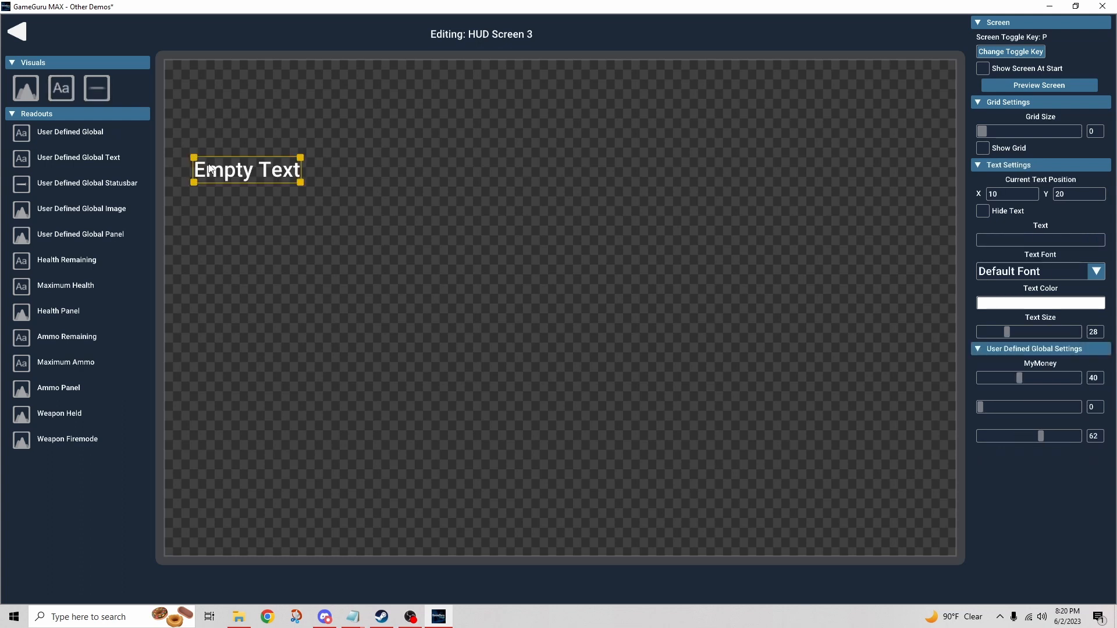
{"action": "left_click", "coordinate": [256, 175]}
{"action": "left_click", "coordinate": [325, 194]}
{"action": "left_click_drag", "start_coordinate": [287, 176], "coordinate": [450, 217]}
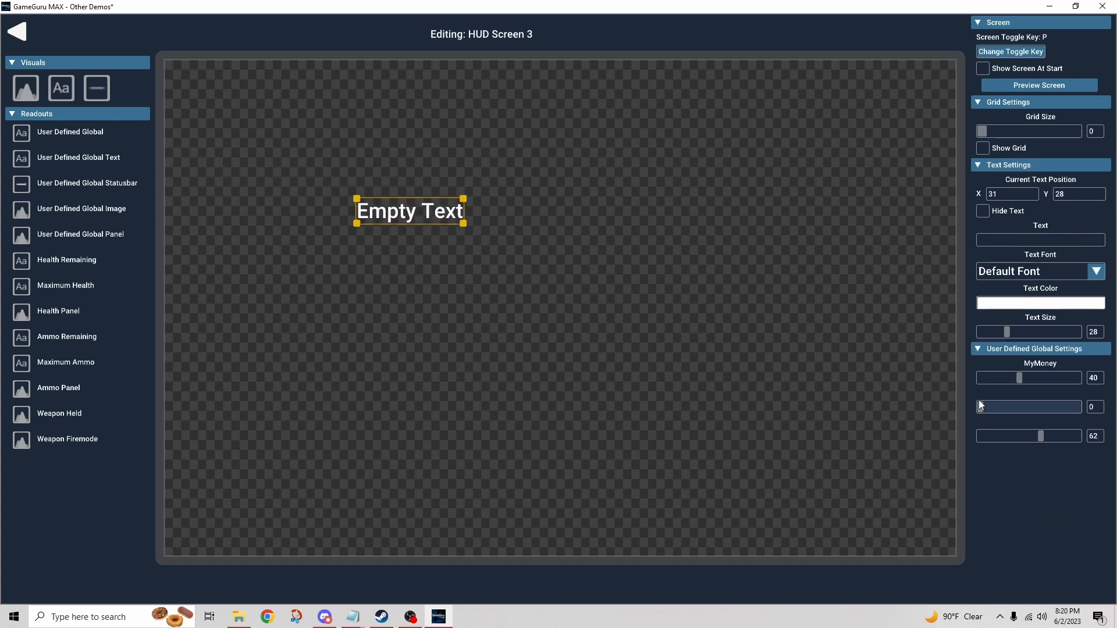
Step: Try the wording "Test" on the text element, check the available fonts, and delete the element from the HUD screen
{"action": "left_click", "coordinate": [973, 349]}
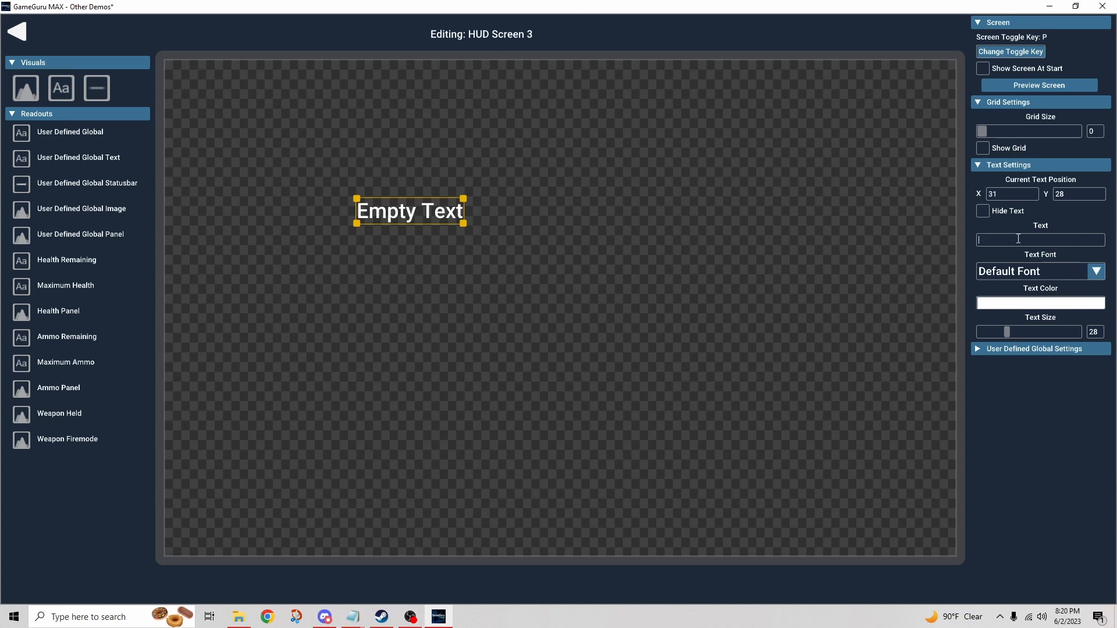
{"action": "type", "text": "Test"}
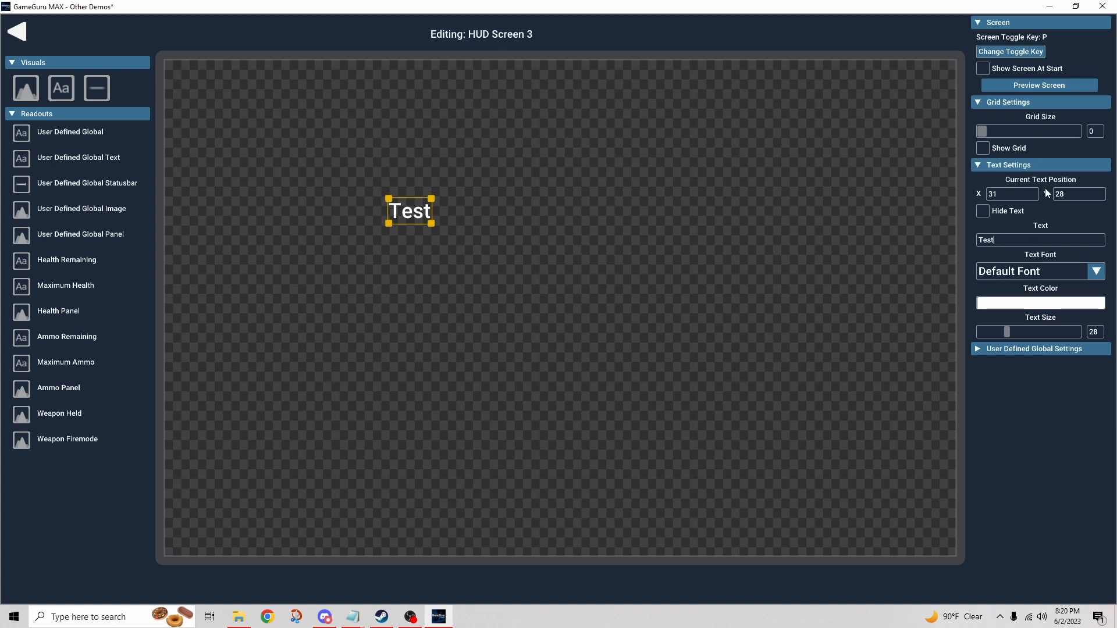
{"action": "left_click", "coordinate": [1090, 274]}
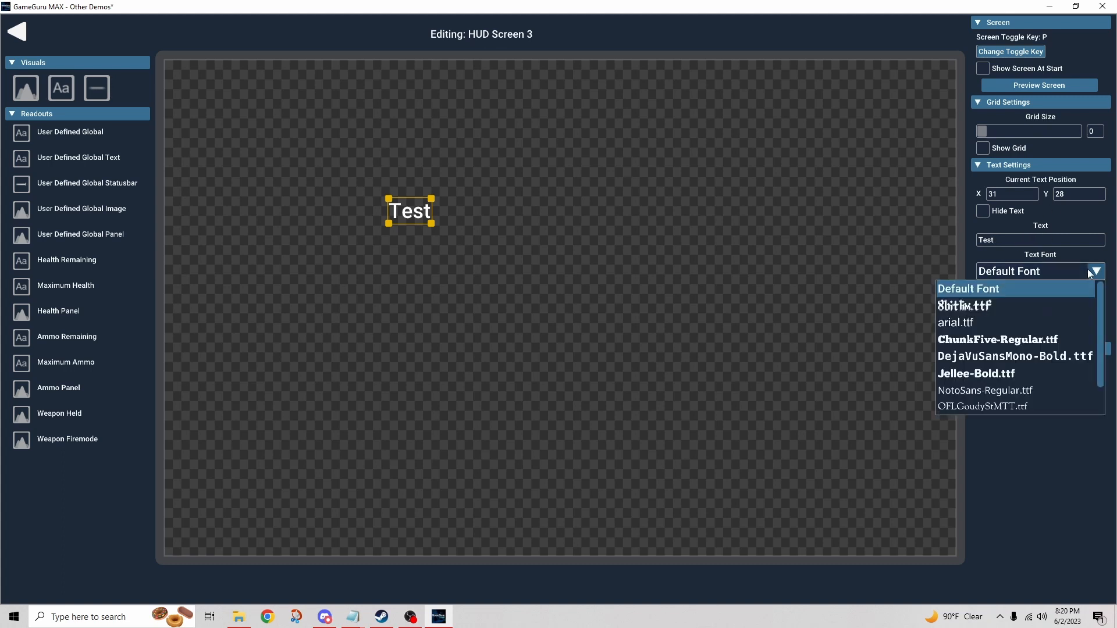
{"action": "left_click", "coordinate": [1090, 274]}
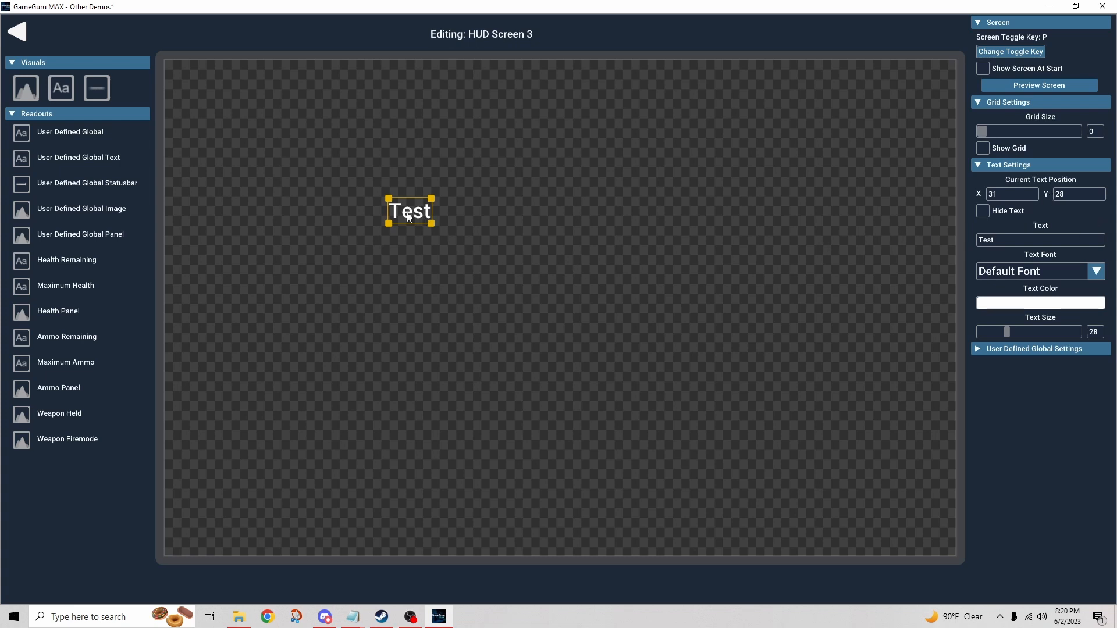
{"action": "key", "text": "Delete"}
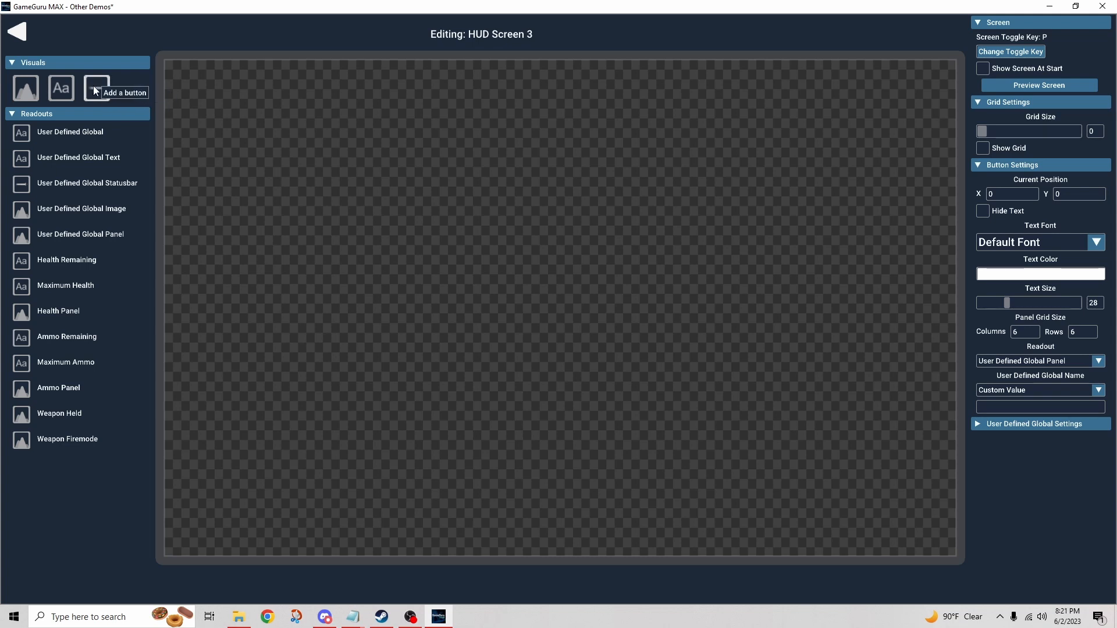
{"action": "left_click", "coordinate": [29, 93]}
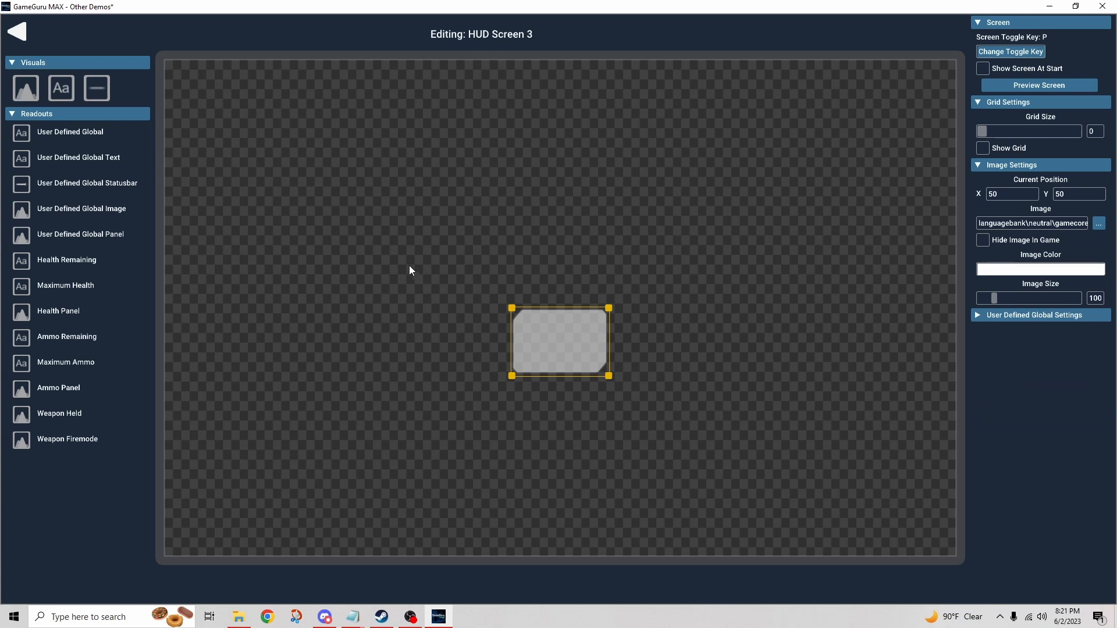
{"action": "left_click_drag", "start_coordinate": [570, 340], "coordinate": [517, 251]}
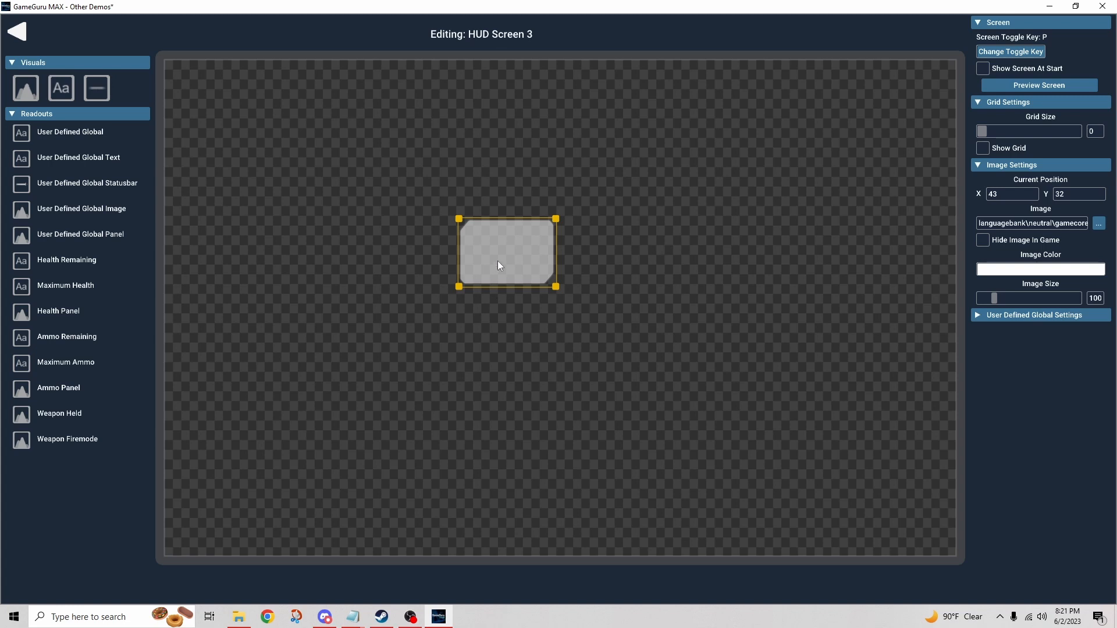
{"action": "key", "text": "Delete"}
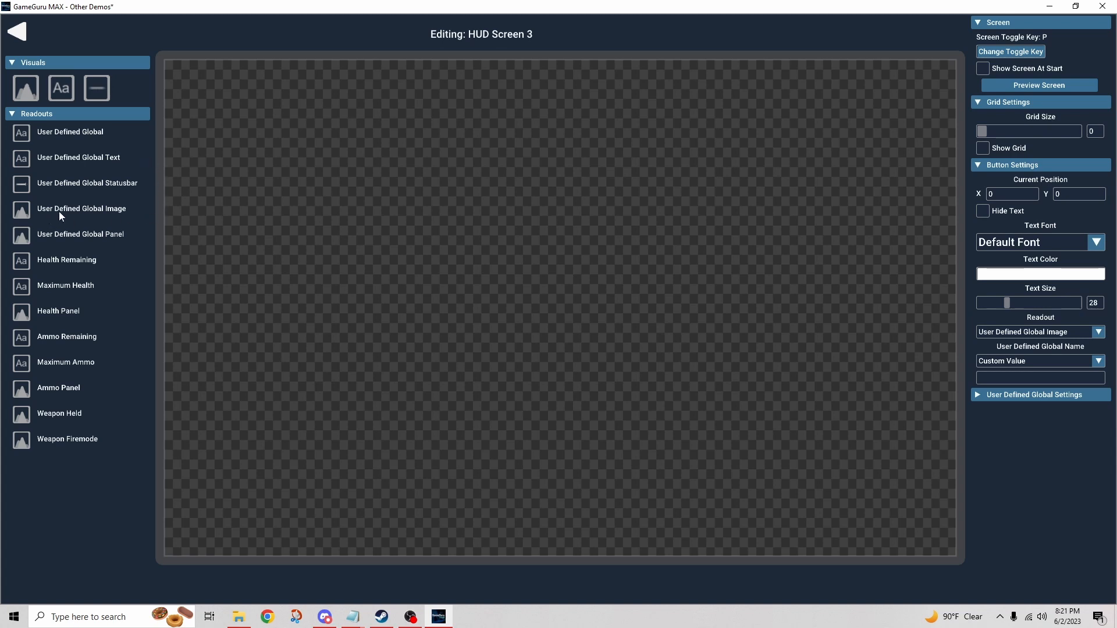
Step: Add a User Defined Global Image readout and place it at about X 48, Y 44 on a visible grid of size 1
{"action": "left_click", "coordinate": [22, 213]}
{"action": "left_click_drag", "start_coordinate": [572, 348], "coordinate": [555, 242]}
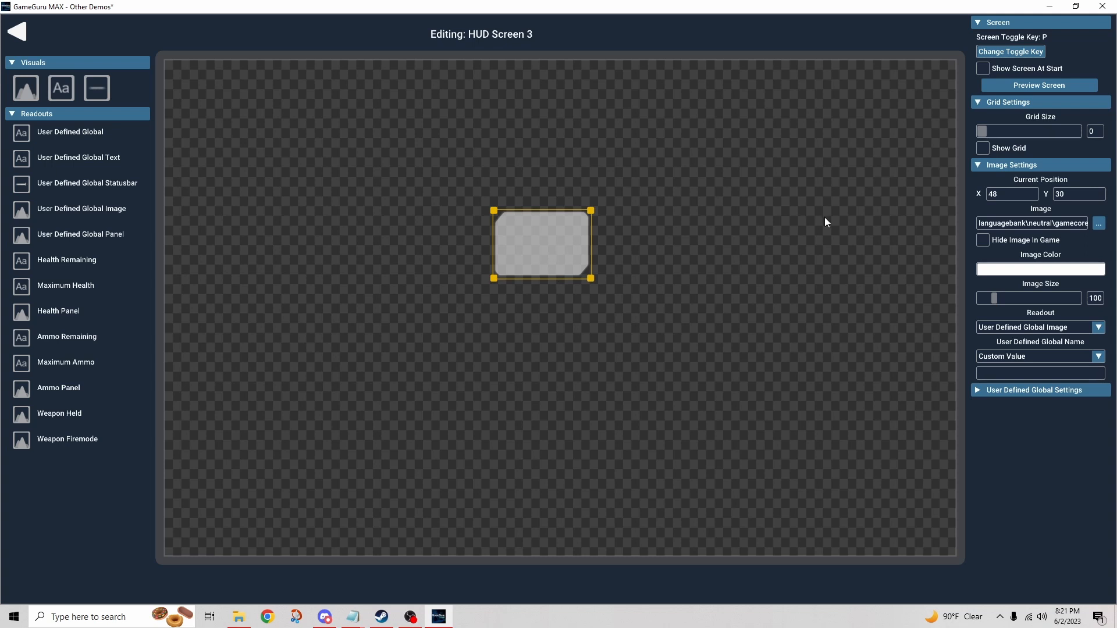
{"action": "left_click", "coordinate": [1099, 133]}
{"action": "type", "text": "1"}
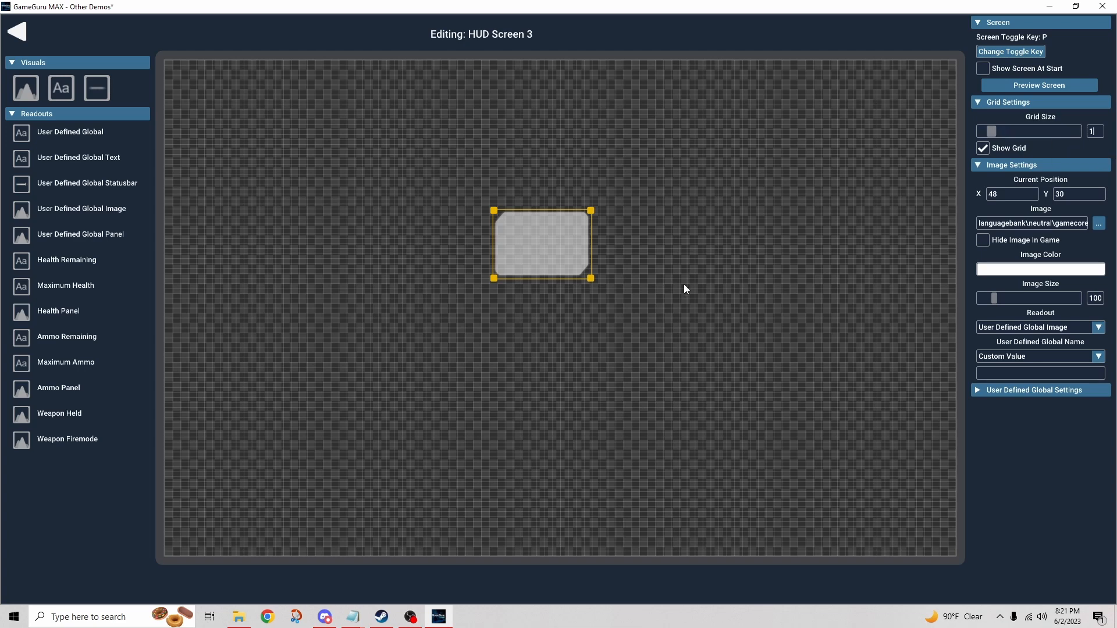
{"action": "left_click_drag", "start_coordinate": [552, 254], "coordinate": [566, 323]}
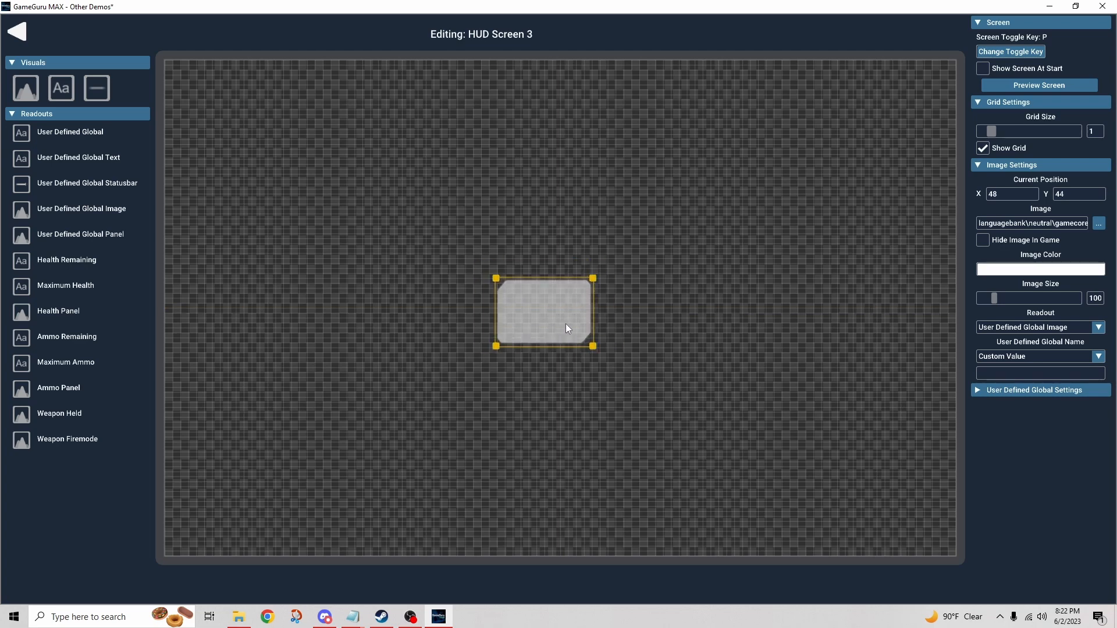
Step: Move the image to X 50, Y 40 on a size 10 grid and to X 50, Y 35 on a size 1 grid
{"action": "left_click", "coordinate": [1094, 136]}
{"action": "type", "text": "10"}
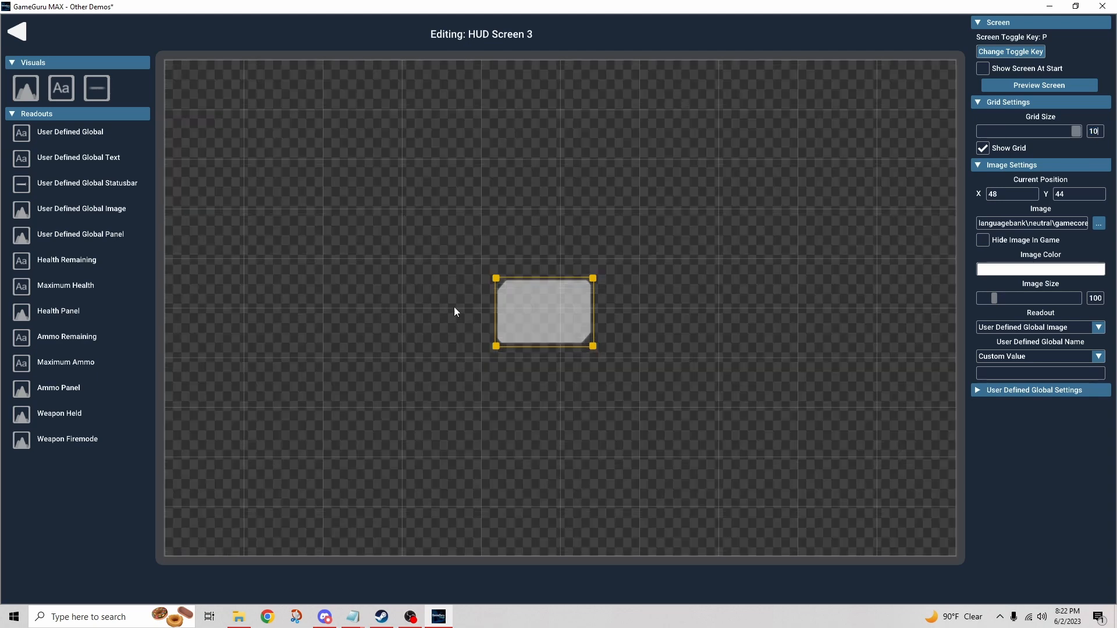
{"action": "left_click_drag", "start_coordinate": [532, 311], "coordinate": [591, 327]}
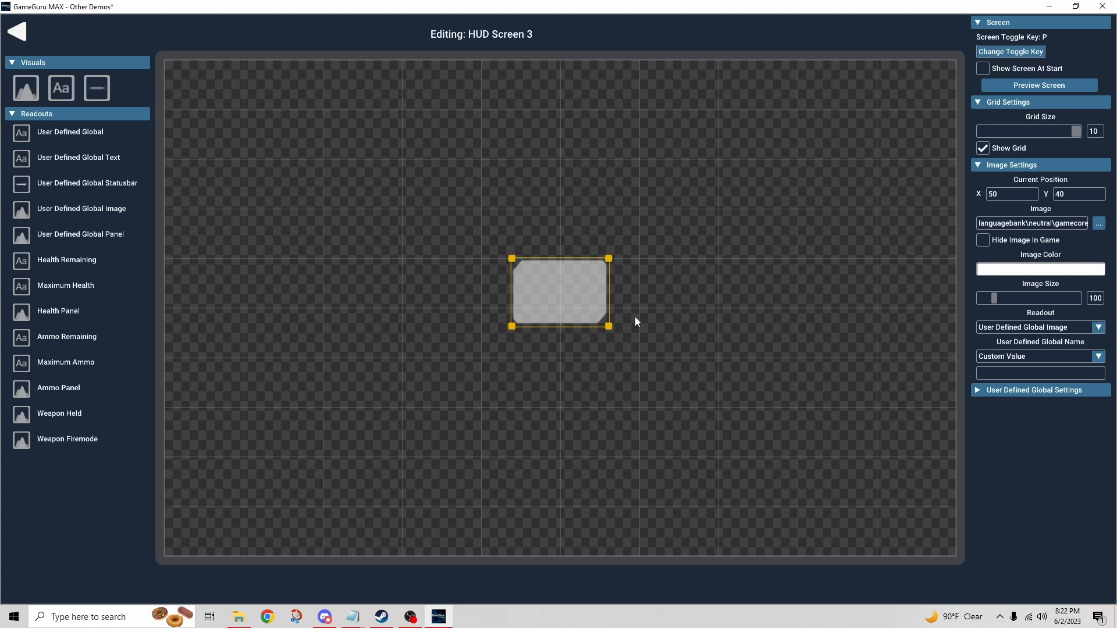
{"action": "type", "text": "1"}
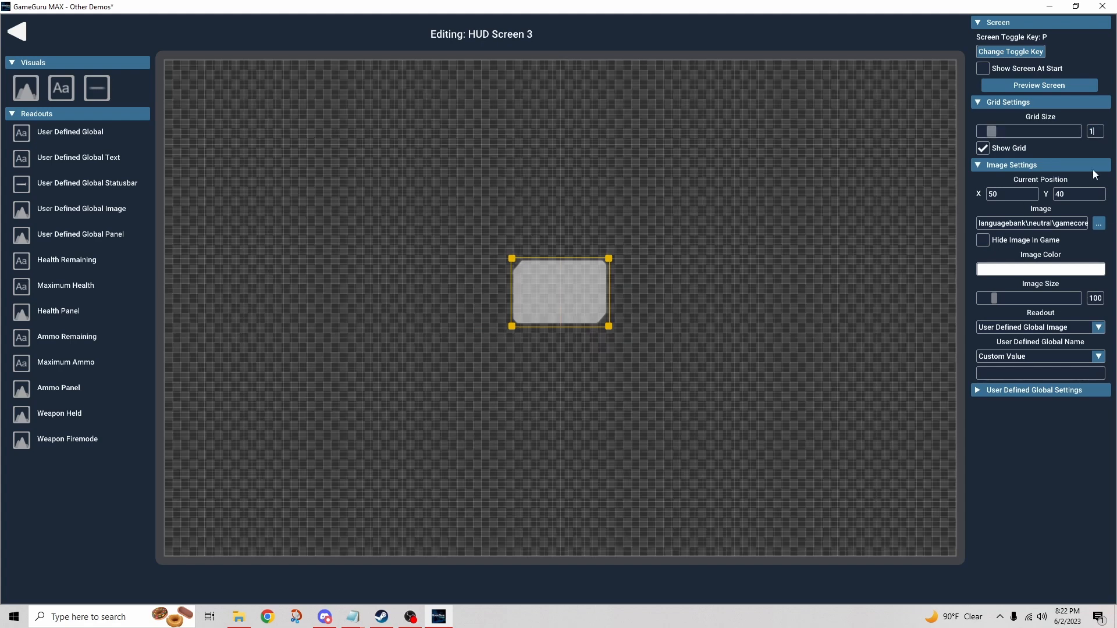
{"action": "left_click_drag", "start_coordinate": [571, 298], "coordinate": [578, 272]}
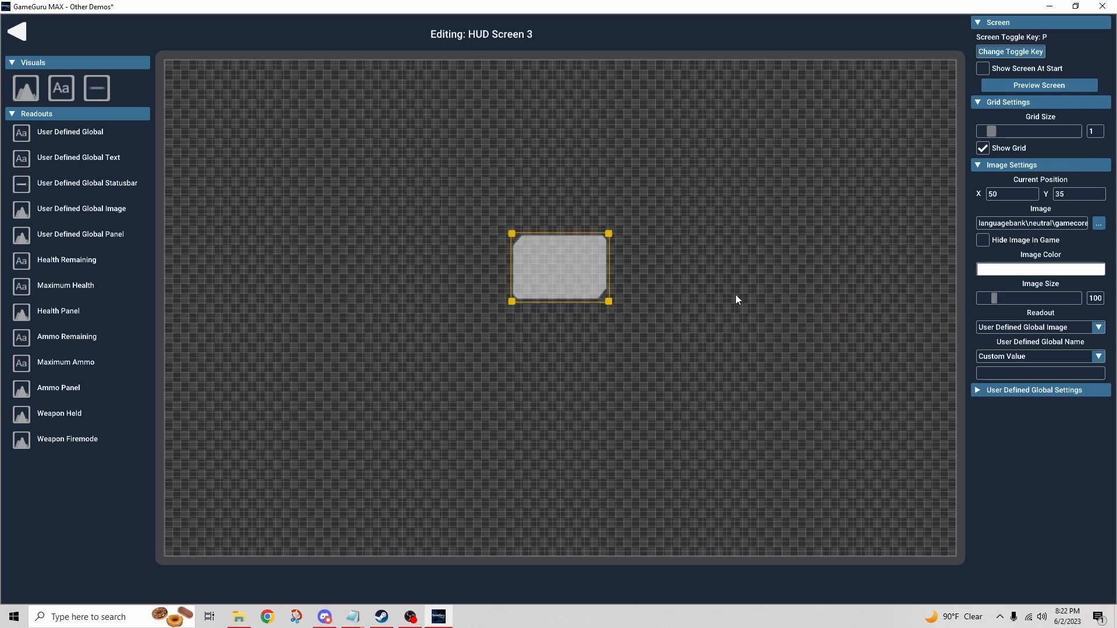
Step: Hide the grid to move the image freely to about X 50, Y 36, and show the grid again
{"action": "left_click", "coordinate": [985, 148]}
{"action": "left_click", "coordinate": [987, 148]}
{"action": "left_click", "coordinate": [984, 147]}
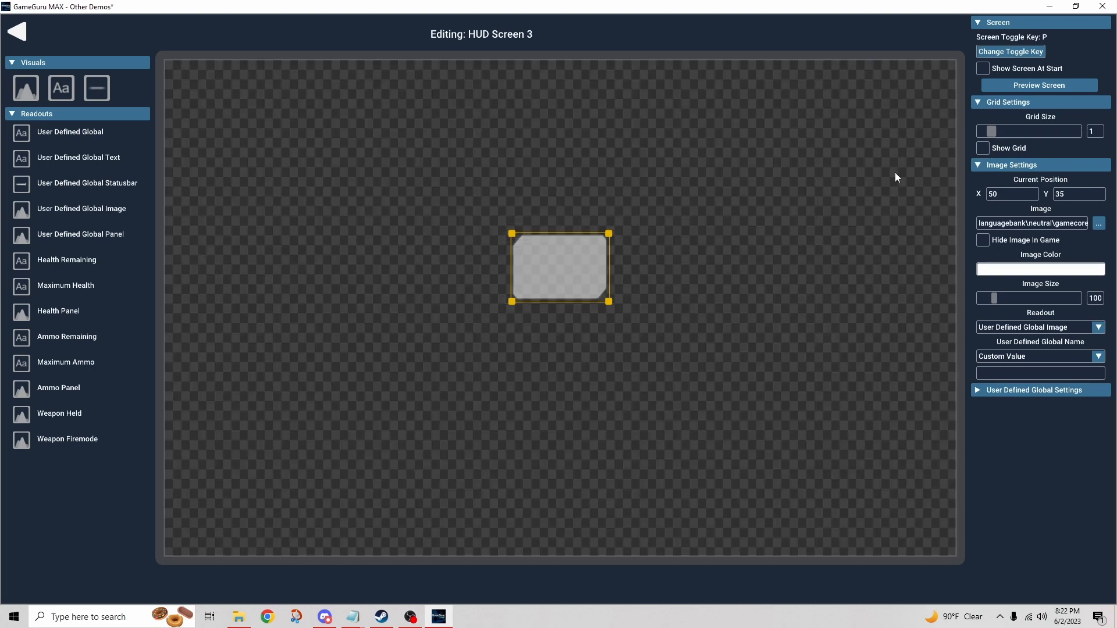
{"action": "mouse_move", "coordinate": [582, 275]}
{"action": "left_mouse_down"}
{"action": "mouse_move", "coordinate": [599, 282]}
{"action": "mouse_move", "coordinate": [581, 282]}
{"action": "left_mouse_up"}
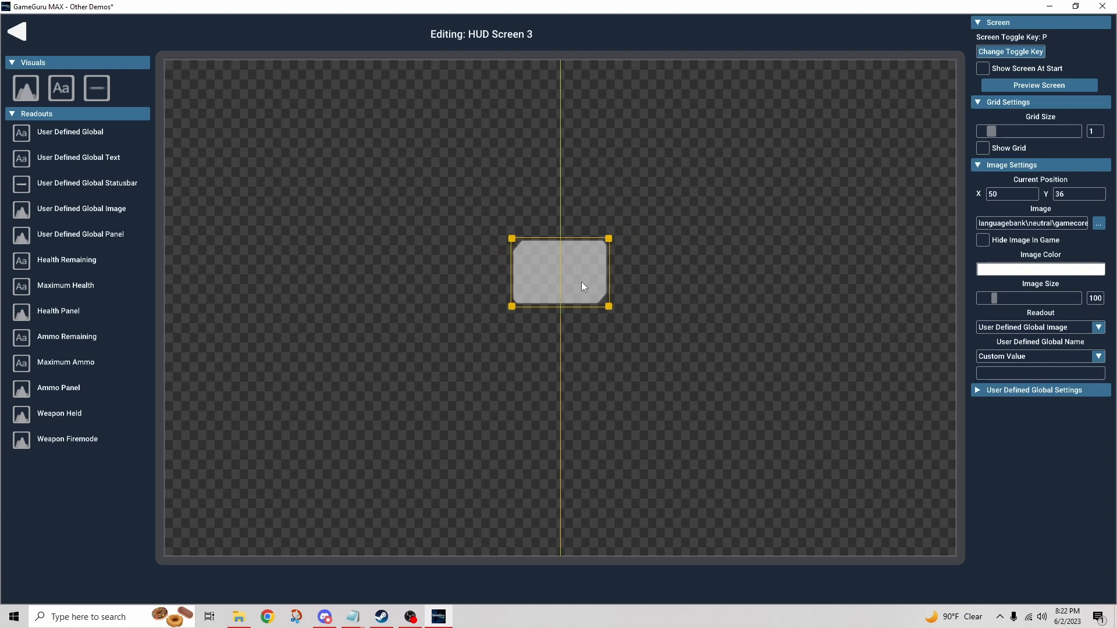
{"action": "left_click", "coordinate": [984, 149]}
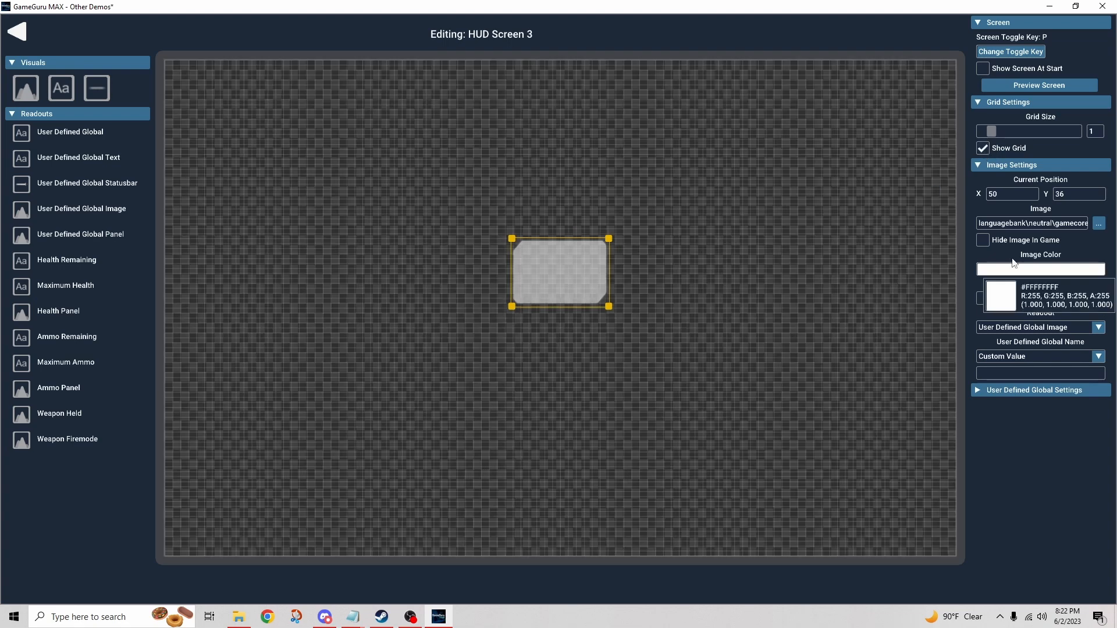
Step: Replace the readout's picture with HUD_PACK08_0024_Layer-26.png from the HUD category of the image library
{"action": "left_click", "coordinate": [1099, 226]}
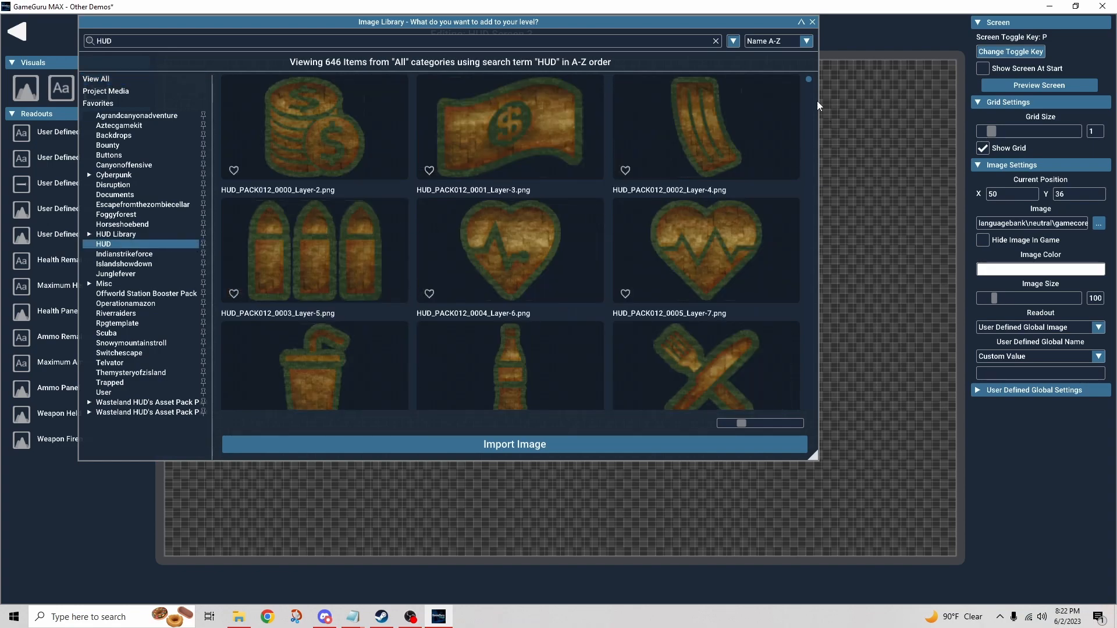
{"action": "left_click_drag", "start_coordinate": [808, 82], "coordinate": [809, 114]}
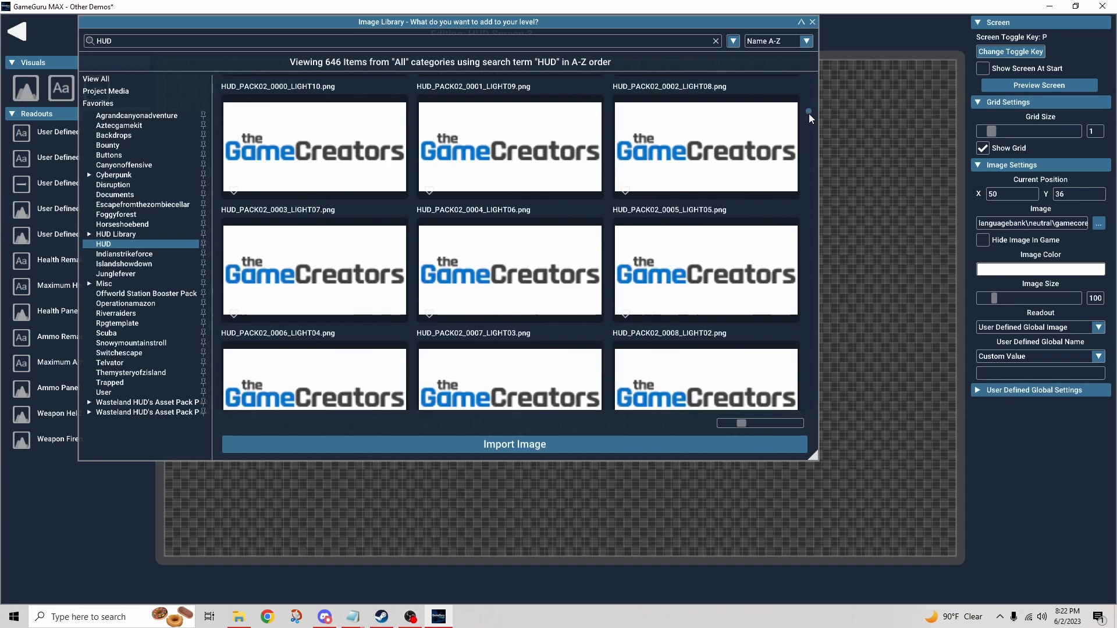
{"action": "scroll", "coordinate": [693, 202], "scroll_direction": "down", "scroll_amount": 16}
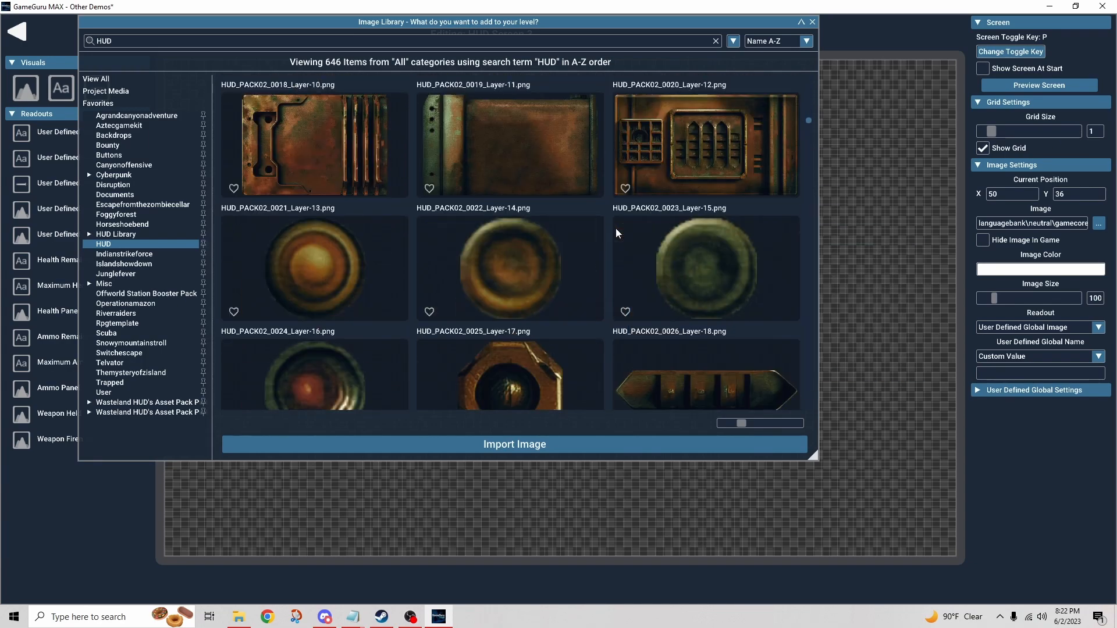
{"action": "scroll", "coordinate": [611, 231], "scroll_direction": "down", "scroll_amount": 15}
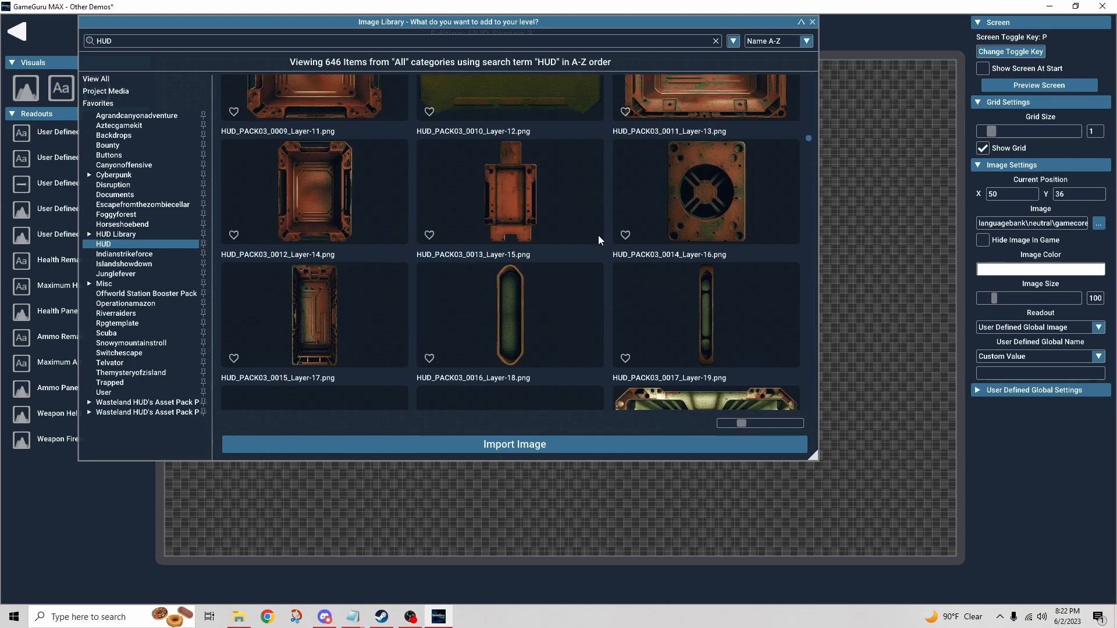
{"action": "scroll", "coordinate": [598, 235], "scroll_direction": "down", "scroll_amount": 15}
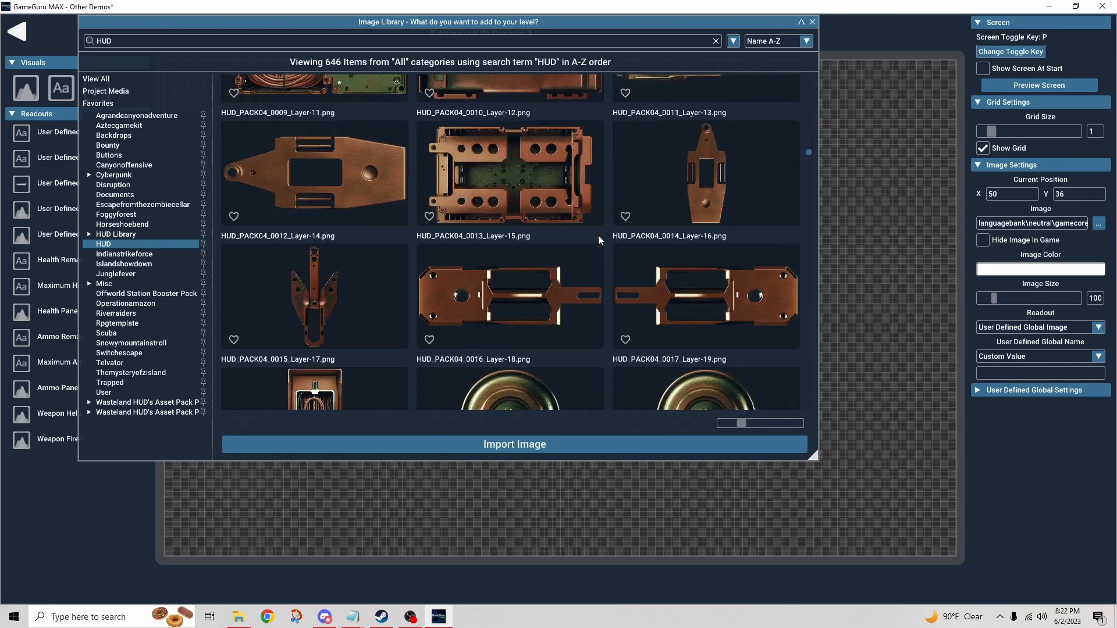
{"action": "scroll", "coordinate": [598, 235], "scroll_direction": "down", "scroll_amount": 15}
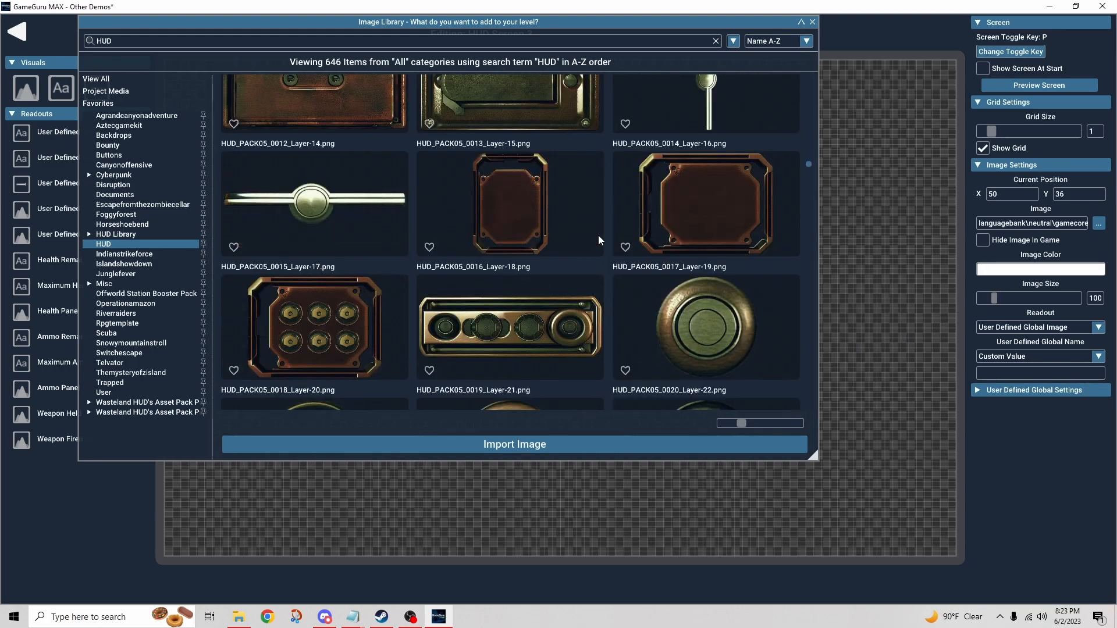
{"action": "scroll", "coordinate": [599, 235], "scroll_direction": "down", "scroll_amount": 15}
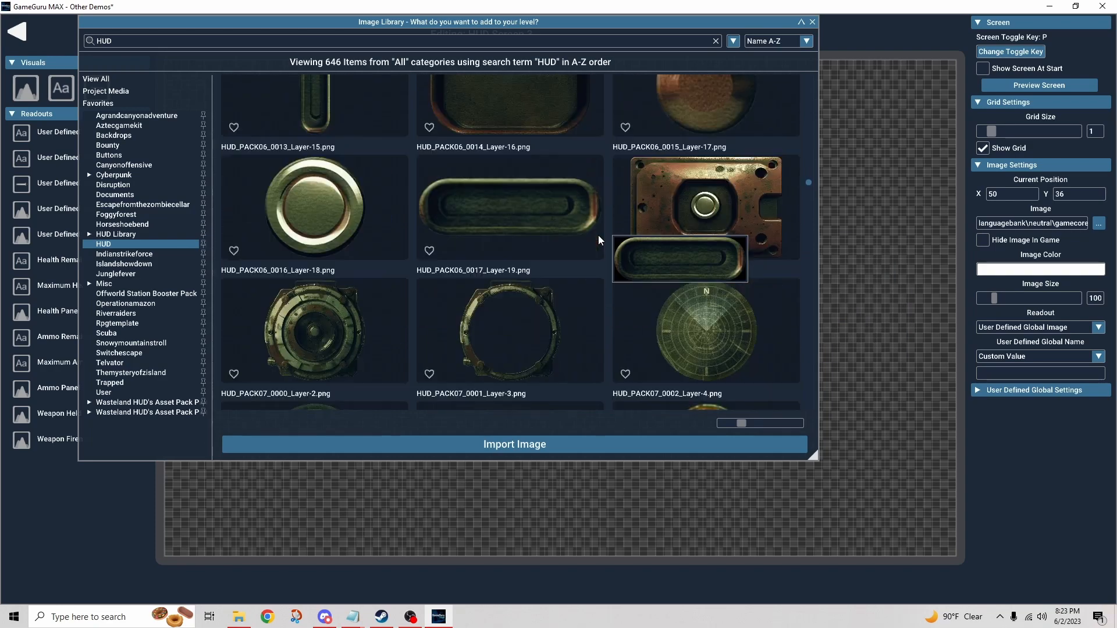
{"action": "scroll", "coordinate": [598, 235], "scroll_direction": "down", "scroll_amount": 15}
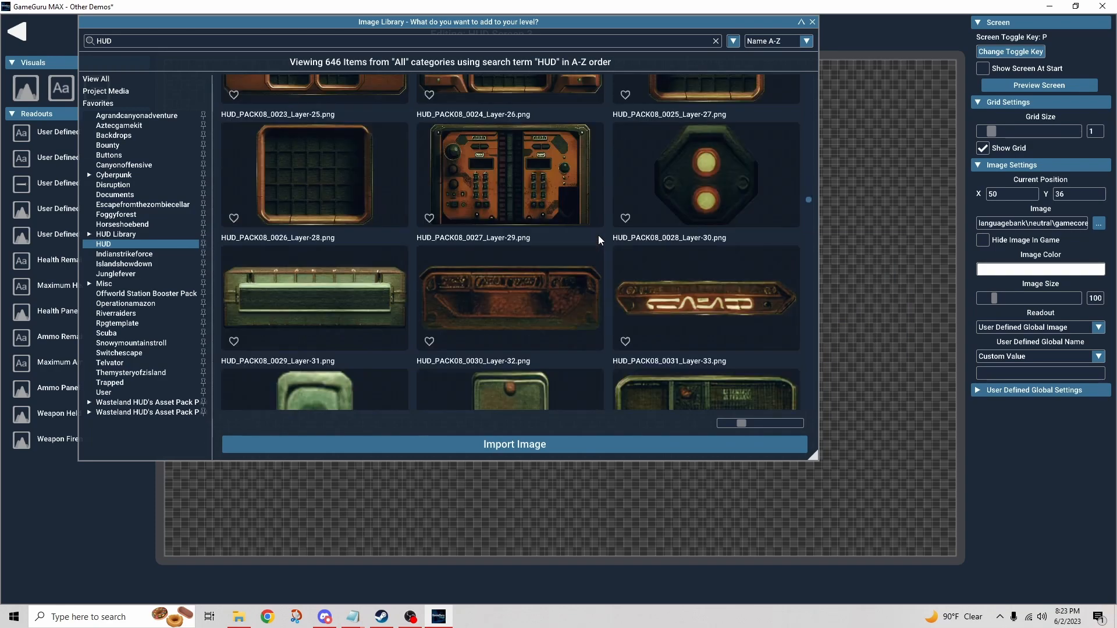
{"action": "left_click", "coordinate": [523, 273]}
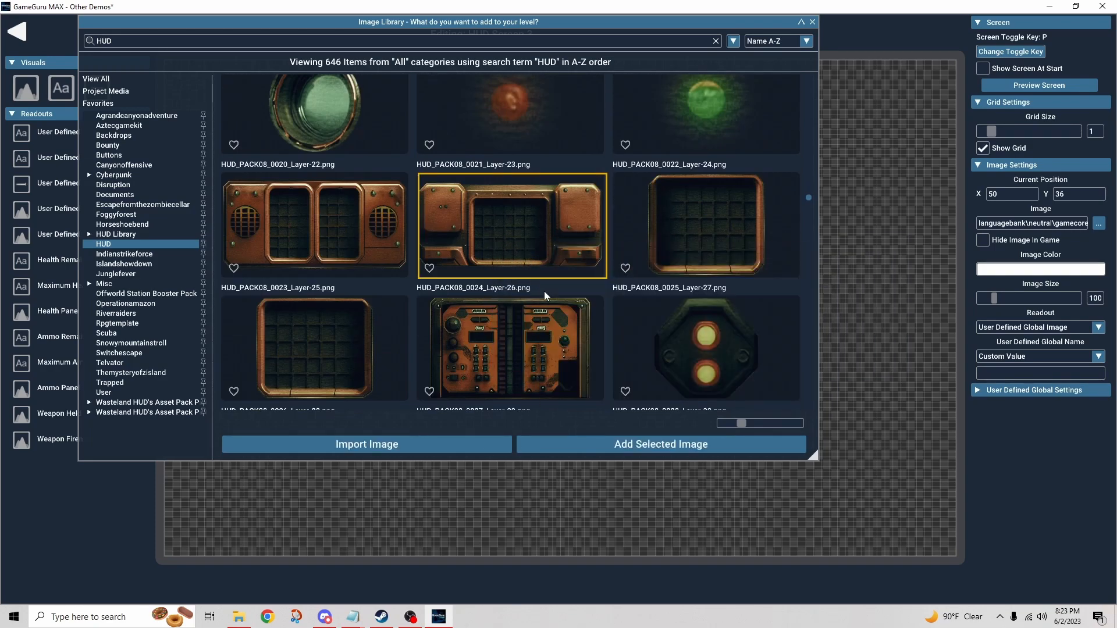
{"action": "left_click", "coordinate": [668, 444]}
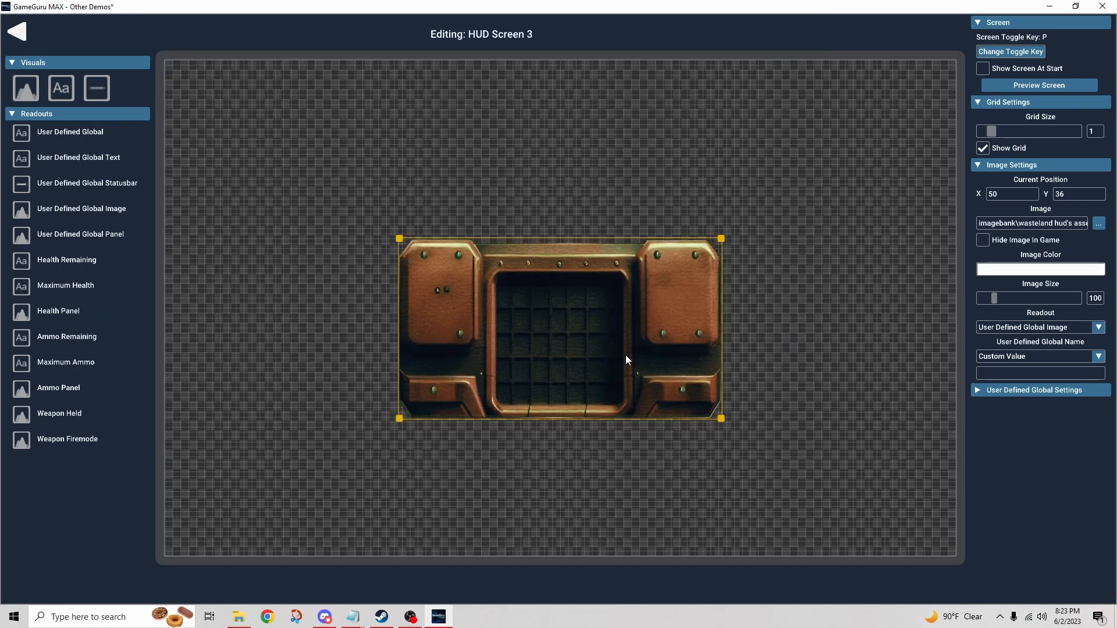
Step: Enlarge the HUD panel image to a size of 150 and place it at about X 50, Y 7
{"action": "left_click_drag", "start_coordinate": [626, 357], "coordinate": [678, 246]}
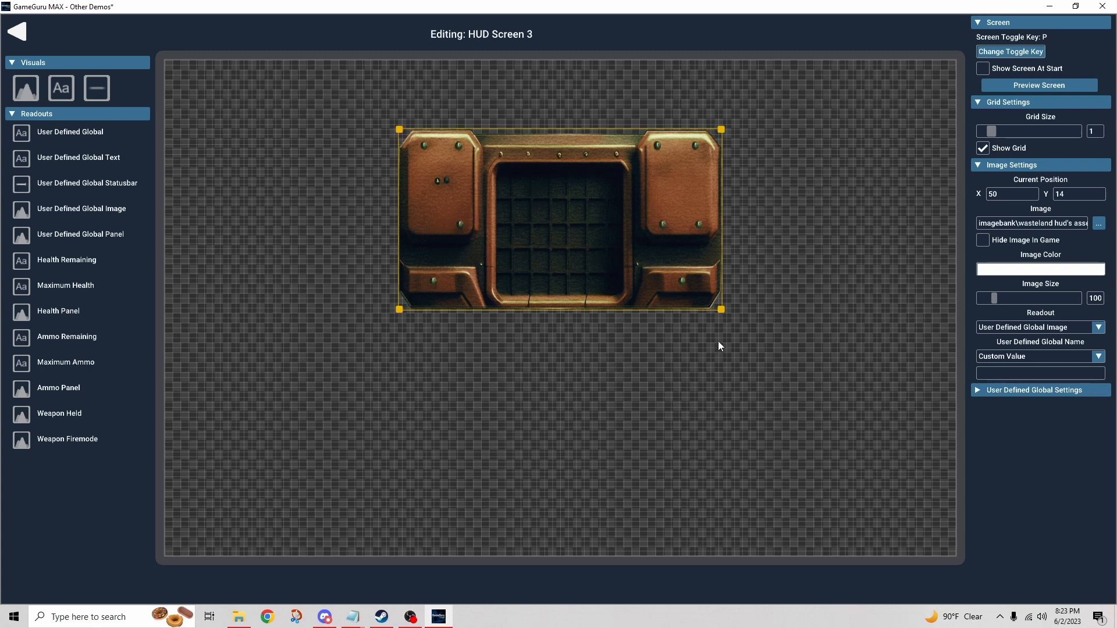
{"action": "left_click", "coordinate": [1096, 299]}
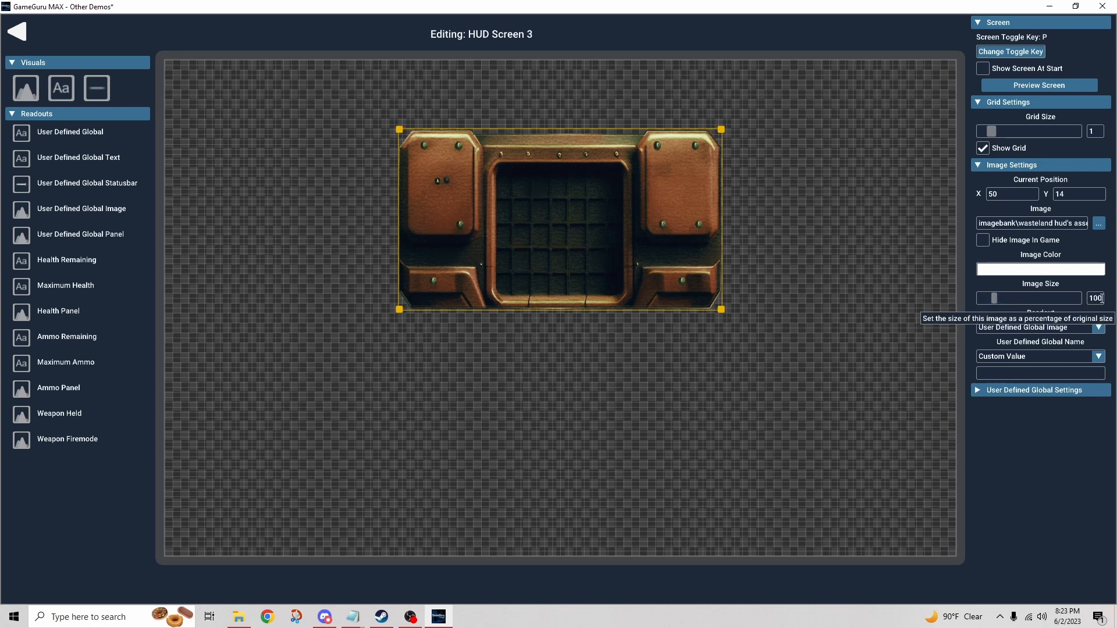
{"action": "type", "text": "150"}
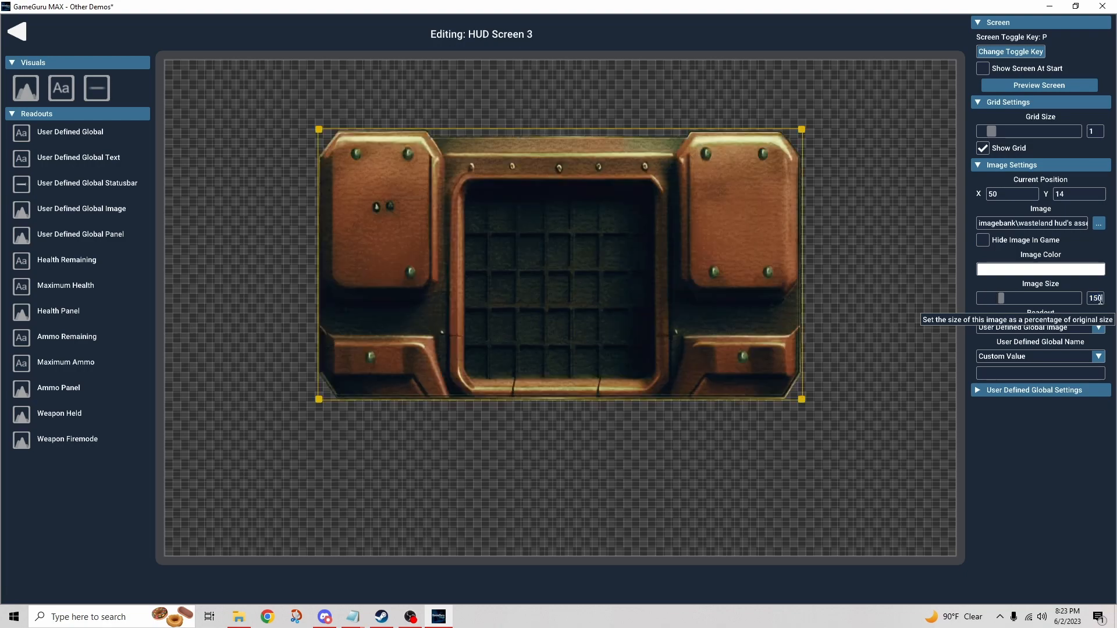
{"action": "left_click_drag", "start_coordinate": [728, 334], "coordinate": [736, 297]}
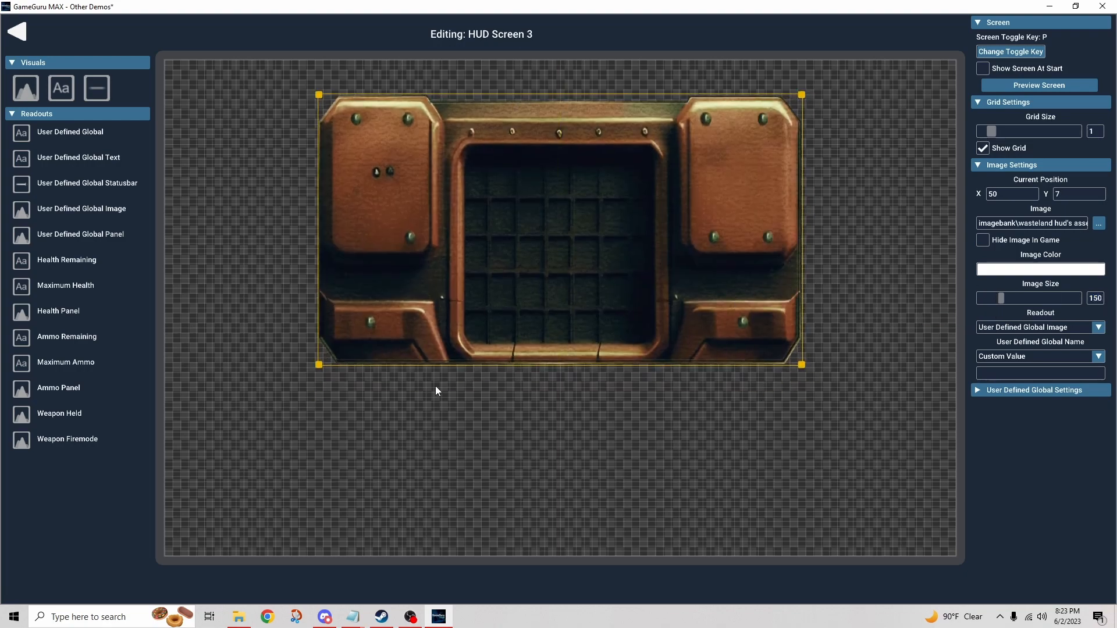
Step: Add a text element reading "INVENTORY" at about X 49, Y 6, above the panel image's grid opening
{"action": "left_click", "coordinate": [61, 90]}
{"action": "left_click_drag", "start_coordinate": [226, 179], "coordinate": [536, 109]}
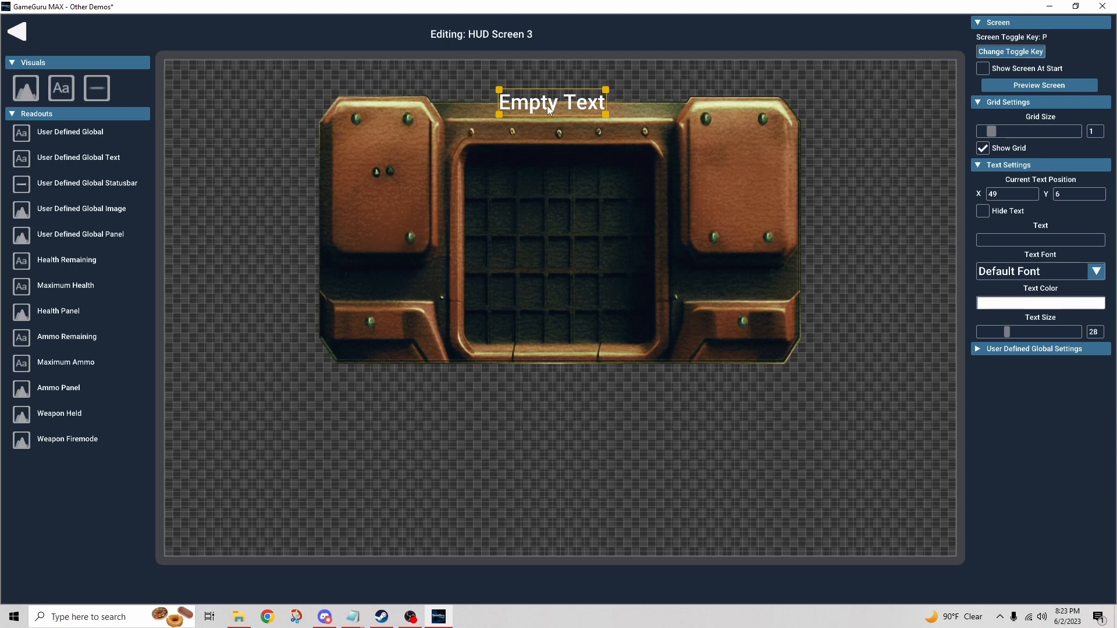
{"action": "left_click", "coordinate": [1063, 240]}
{"action": "type", "text": "INVENTOR"}
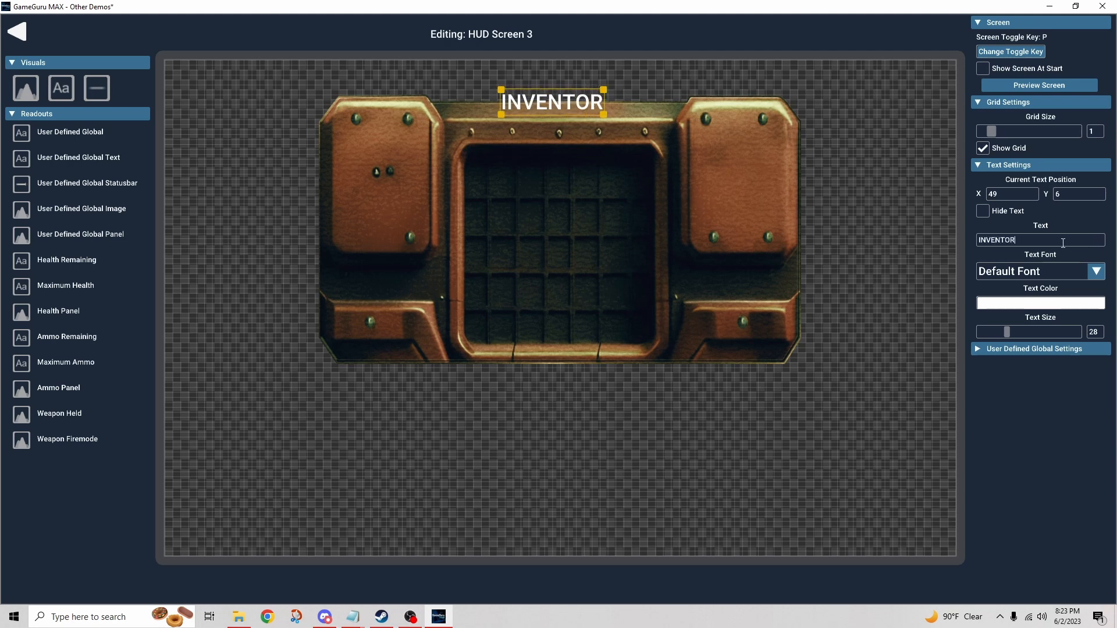
{"action": "type", "text": "Y"}
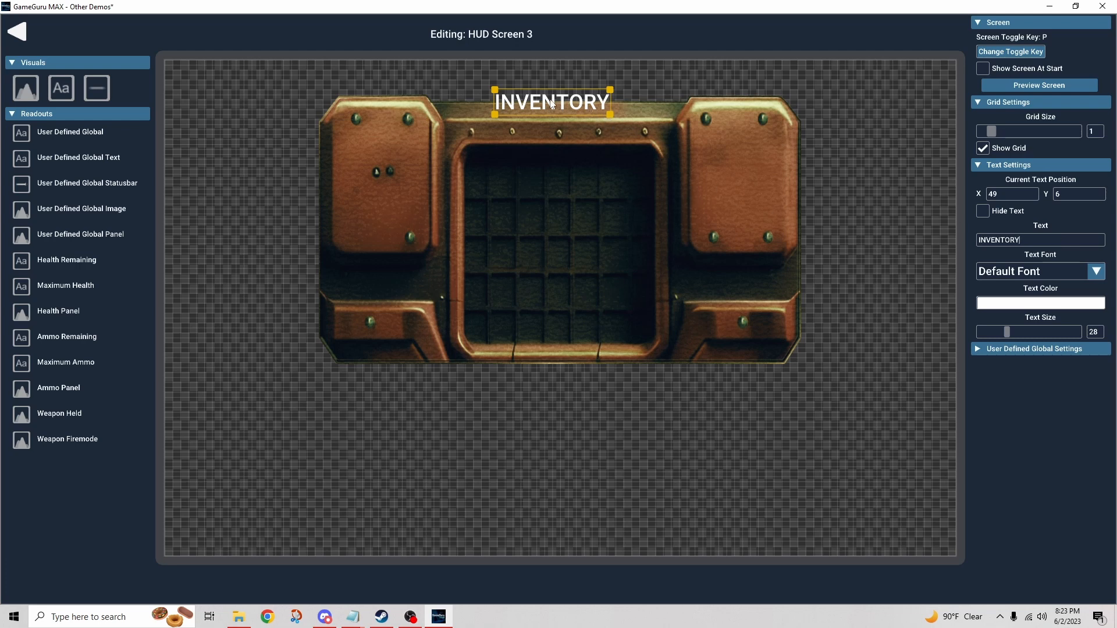
Step: Move the INVENTORY title to about X 50, Y 6, centred above the panel image's grid opening
{"action": "left_click_drag", "start_coordinate": [556, 102], "coordinate": [563, 101]}
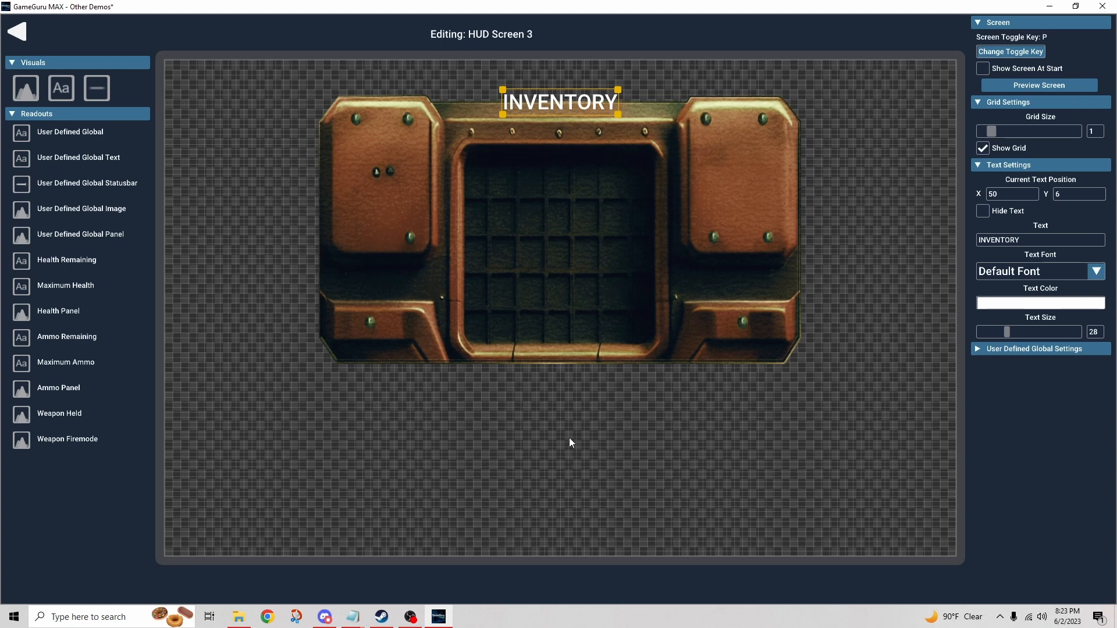
{"action": "left_click", "coordinate": [454, 316]}
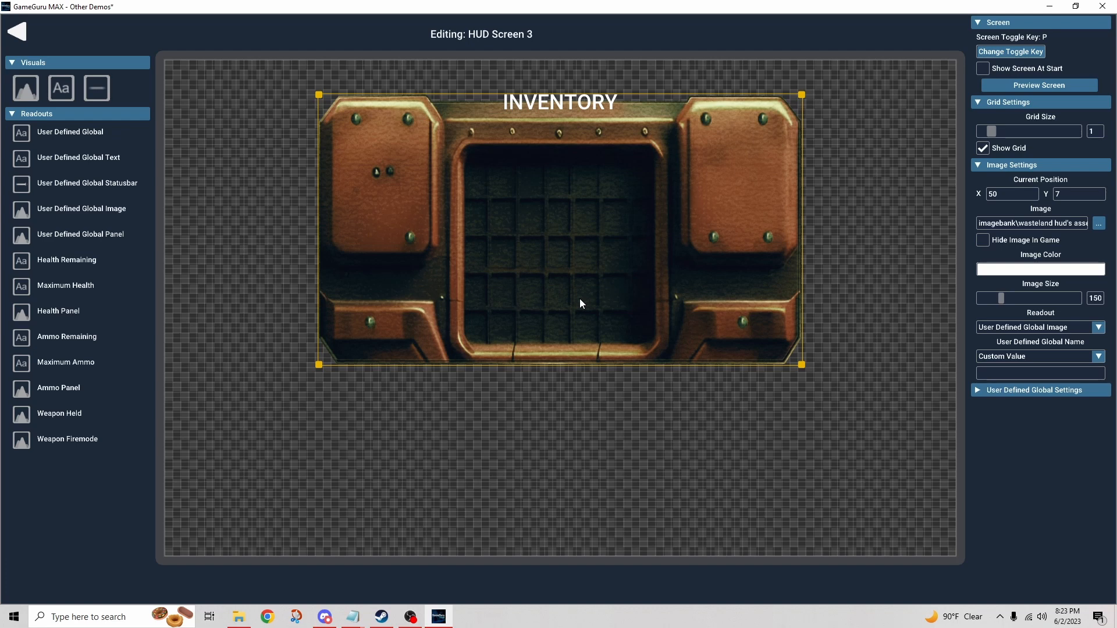
Step: Add a User Defined Global Panel readout using grid6x6.png from the HUD Library, and place it at about X 49, Y 18
{"action": "left_click", "coordinate": [22, 236]}
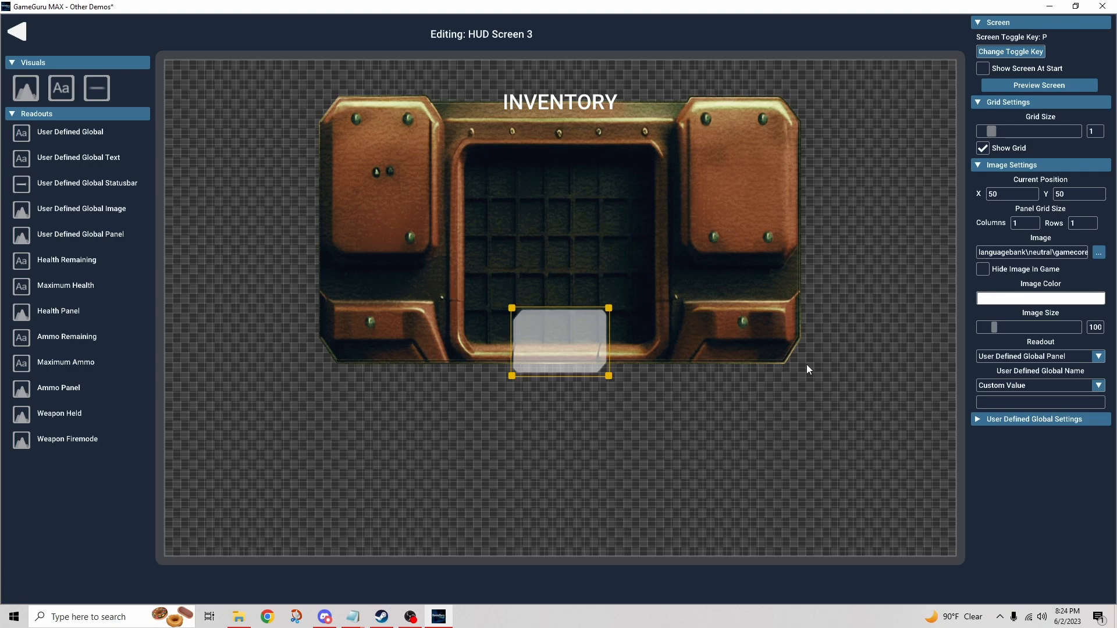
{"action": "left_click", "coordinate": [1099, 252]}
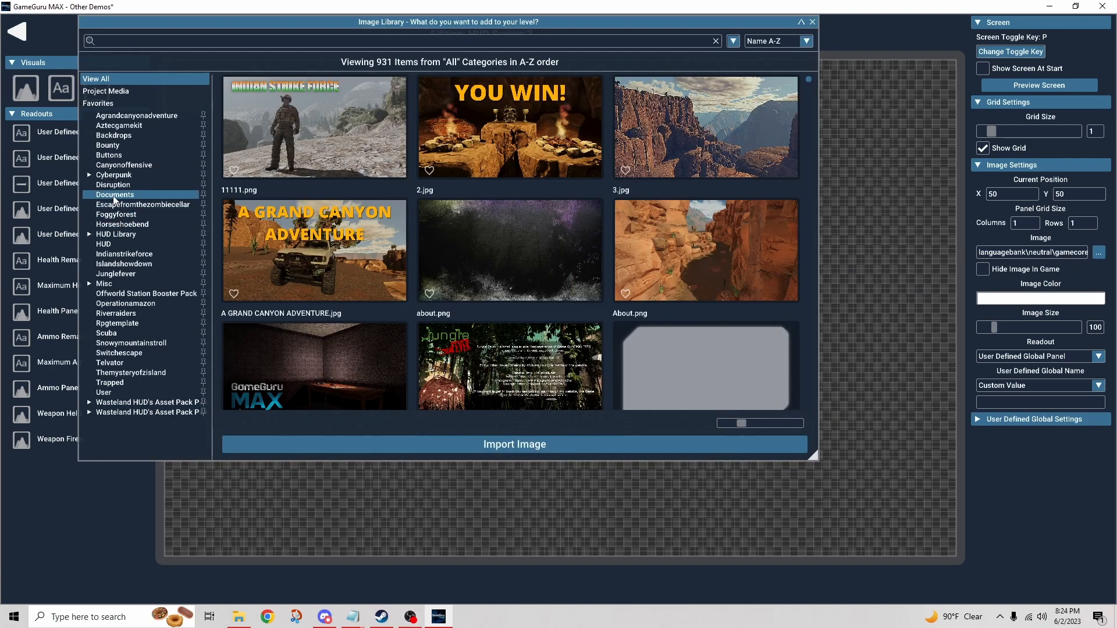
{"action": "left_click", "coordinate": [109, 246]}
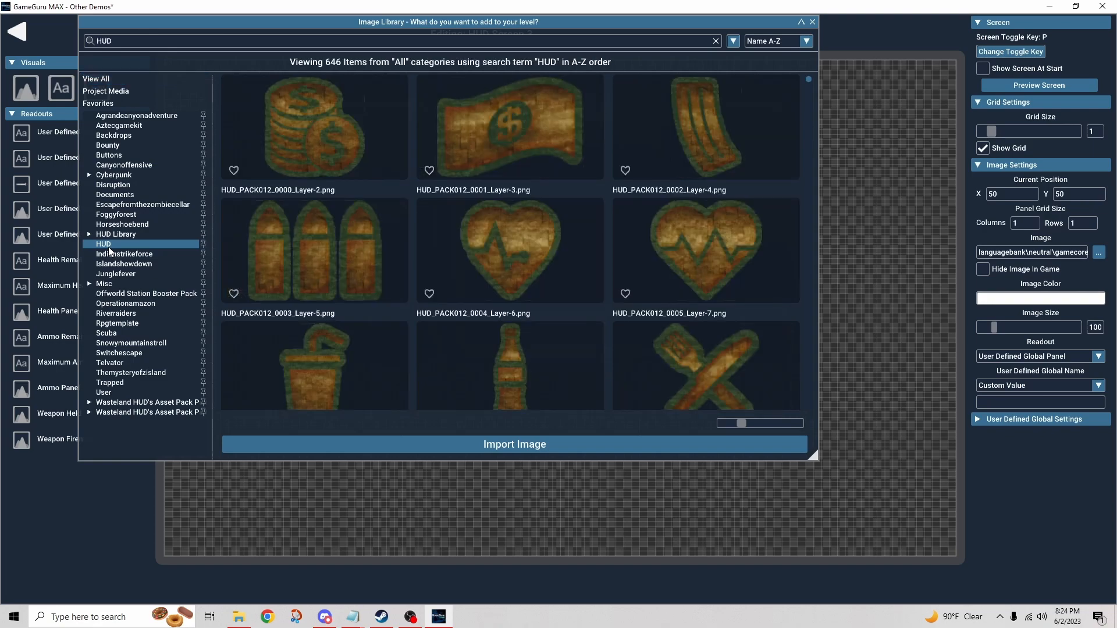
{"action": "left_click", "coordinate": [110, 235]}
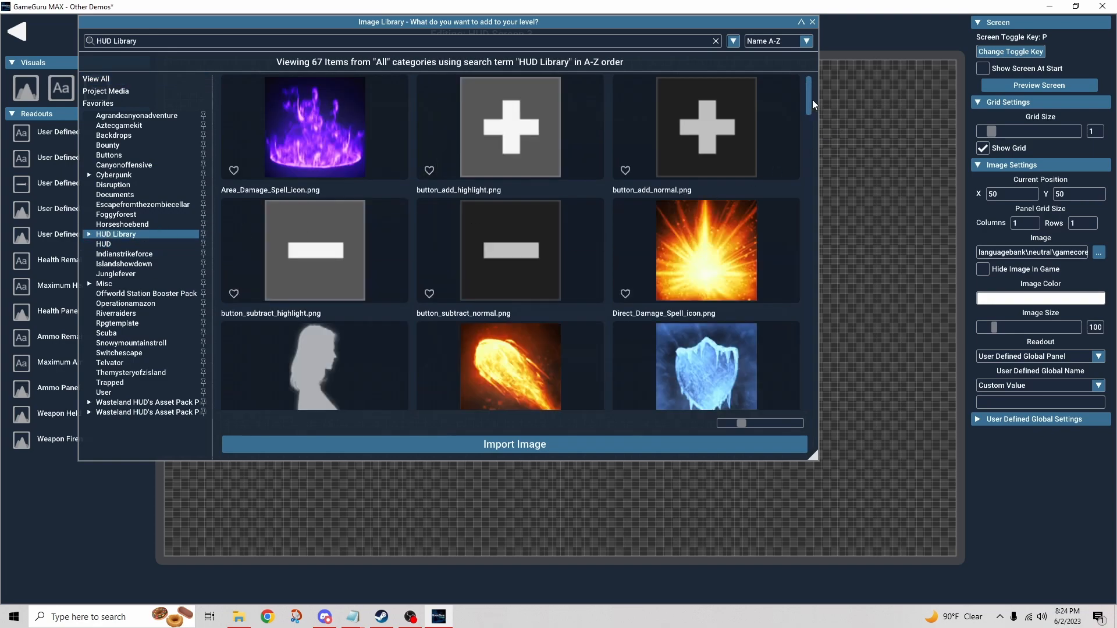
{"action": "left_click_drag", "start_coordinate": [813, 102], "coordinate": [829, 257]}
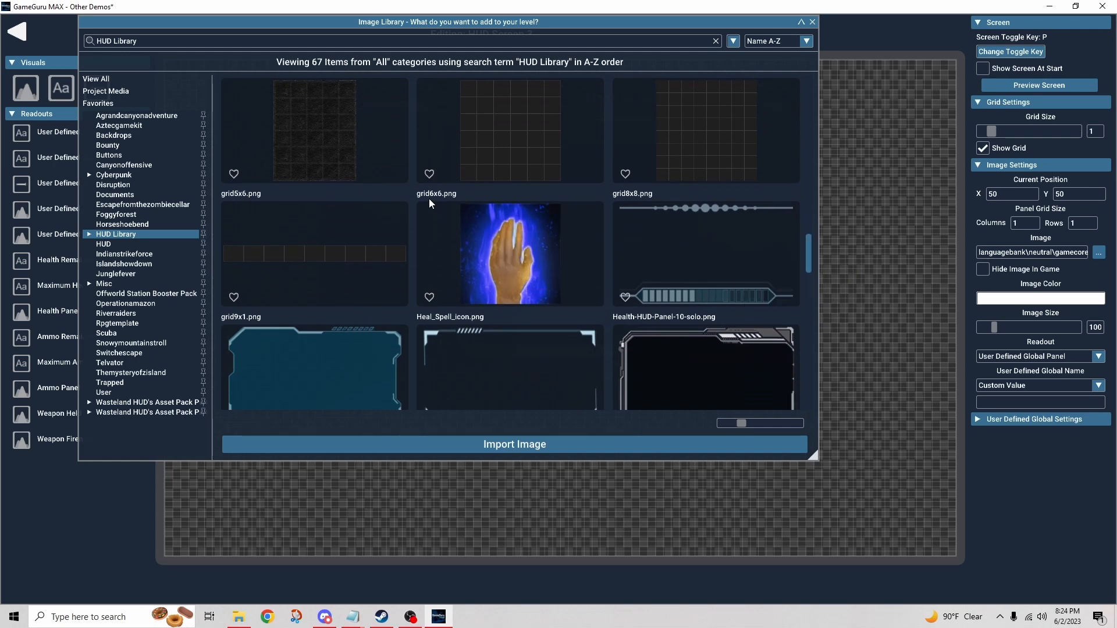
{"action": "scroll", "coordinate": [492, 221], "scroll_direction": "up", "scroll_amount": 1}
{"action": "left_click", "coordinate": [521, 257]}
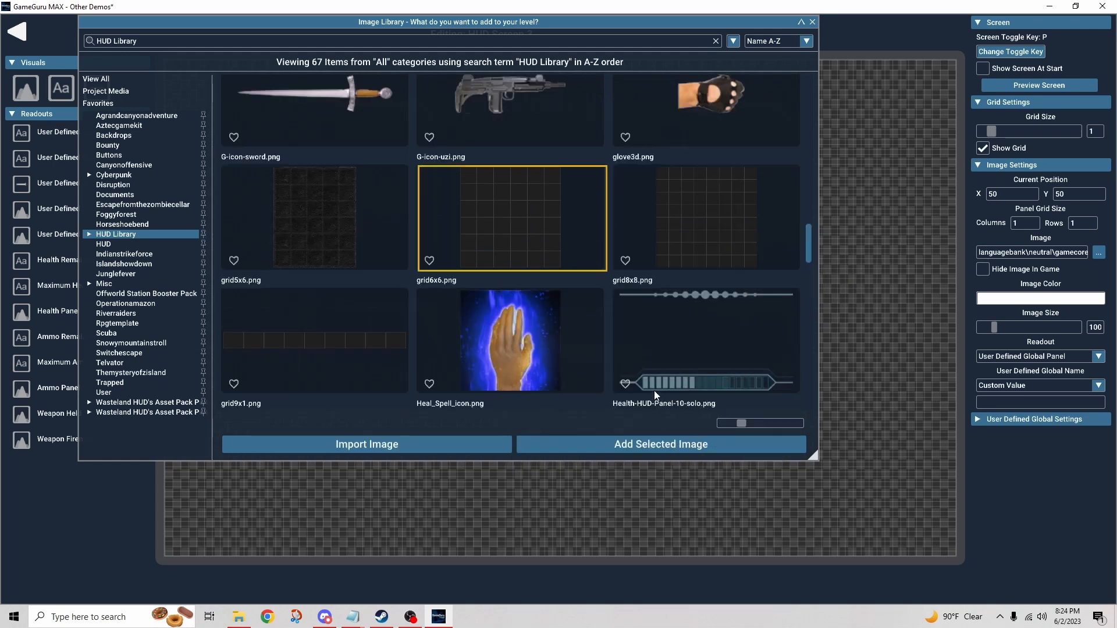
{"action": "left_click", "coordinate": [655, 446]}
{"action": "left_click_drag", "start_coordinate": [564, 455], "coordinate": [560, 289]}
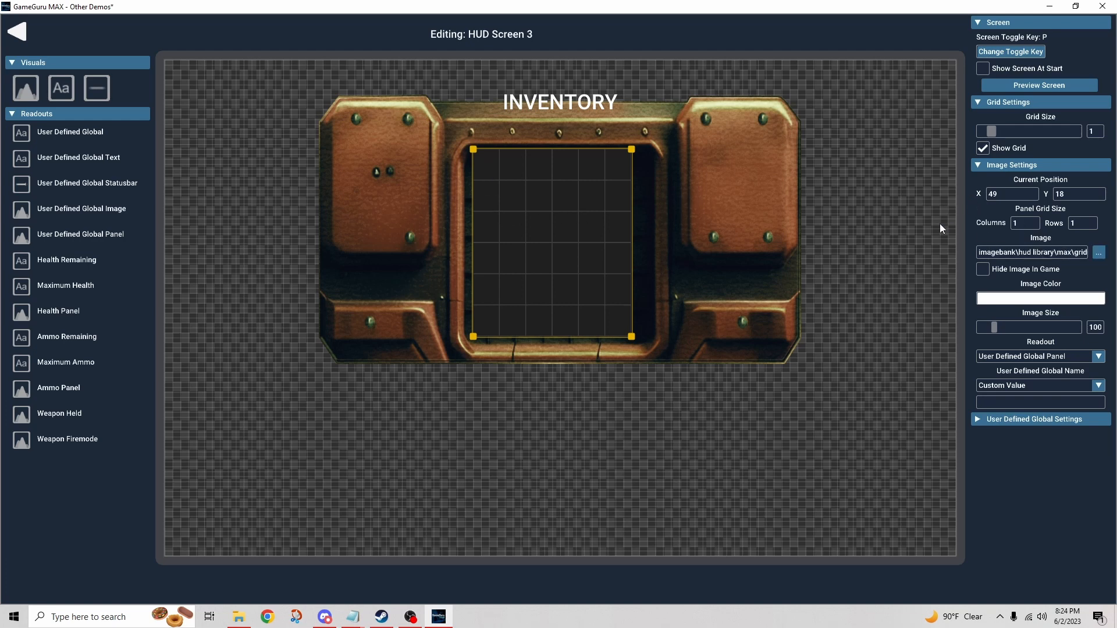
Step: Set the grid panel to 6 columns and 6 rows, and assign it the global name inventory:player
{"action": "left_click", "coordinate": [1023, 223]}
{"action": "type", "text": "6"}
{"action": "key", "text": "Tab"}
{"action": "type", "text": "6"}
{"action": "key", "text": "Tab"}
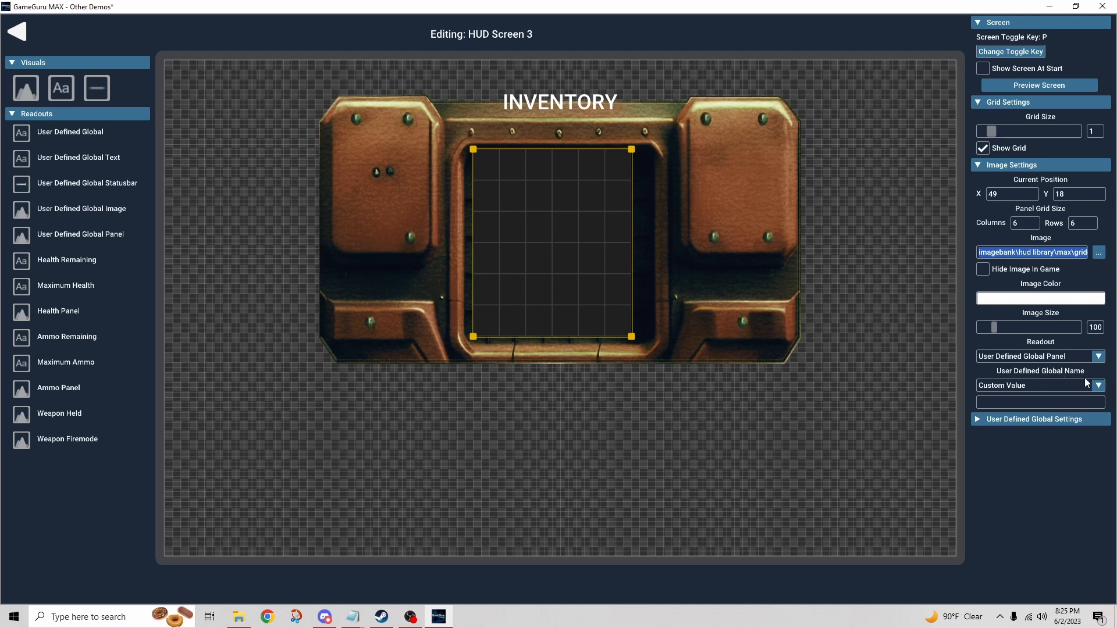
{"action": "left_click", "coordinate": [1099, 386]}
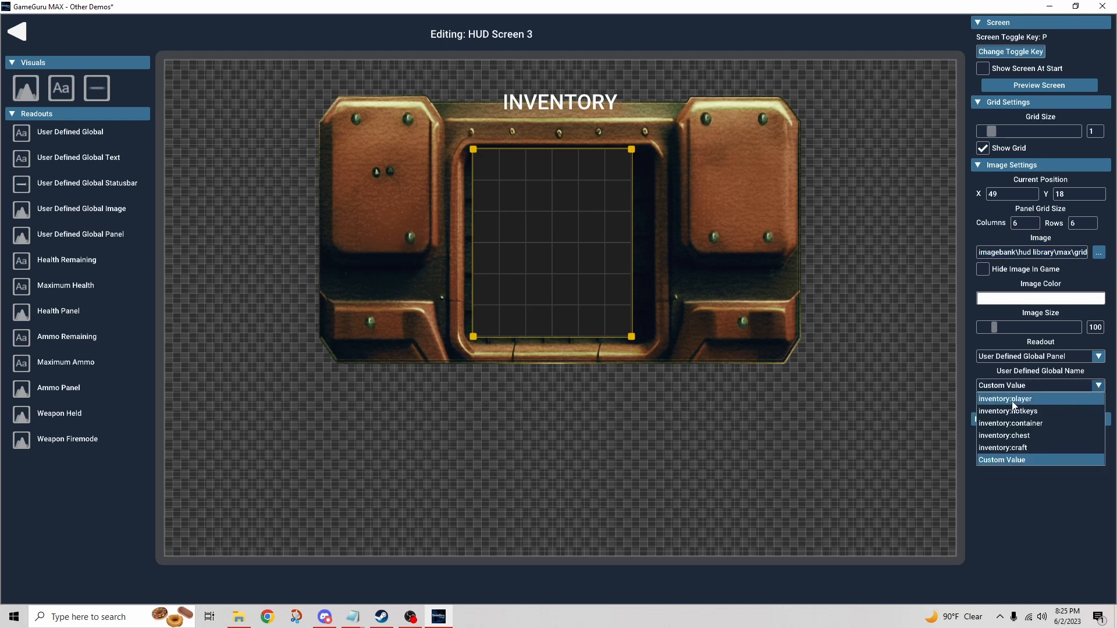
{"action": "left_click", "coordinate": [1028, 404]}
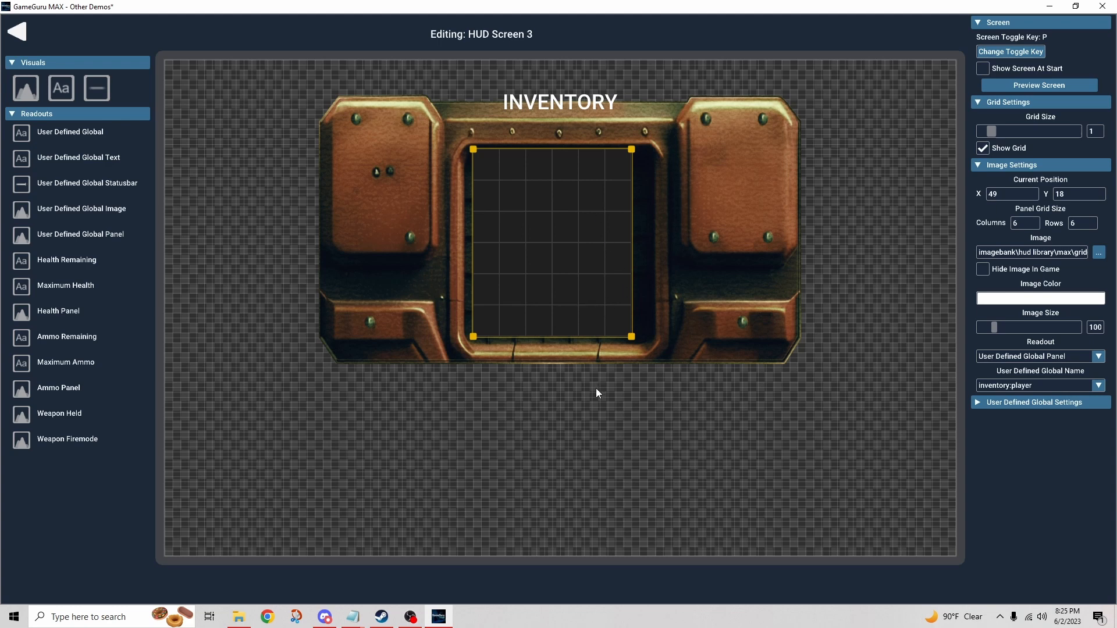
Step: Try 12 rows for the inventory grid panel, and set the rows back to 6
{"action": "left_click", "coordinate": [1072, 223]}
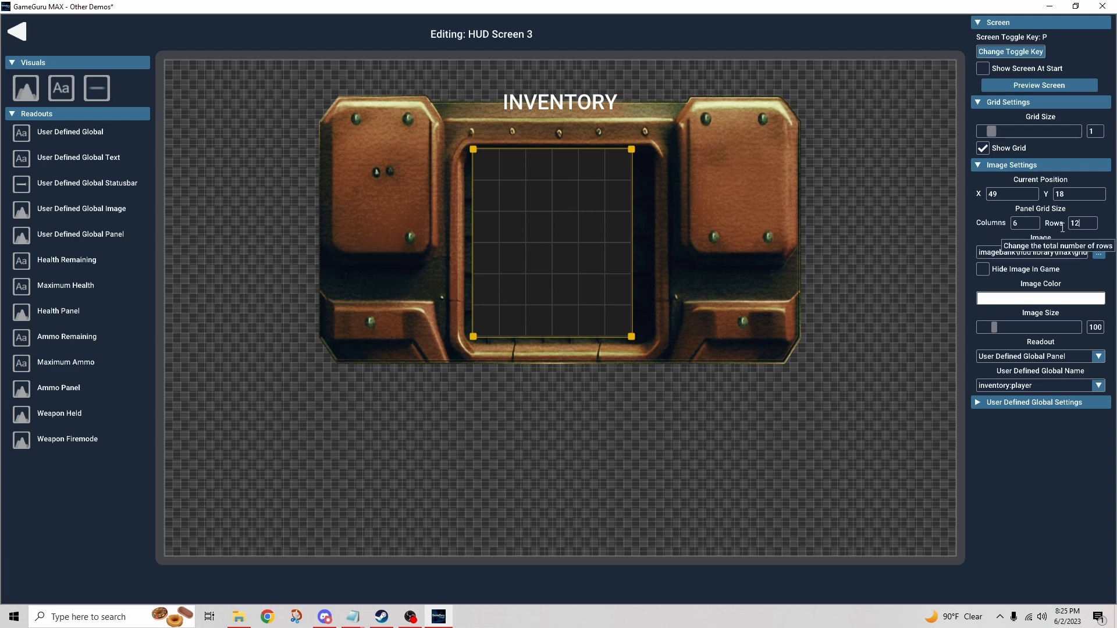
{"action": "left_click", "coordinate": [1079, 224]}
{"action": "type", "text": "6"}
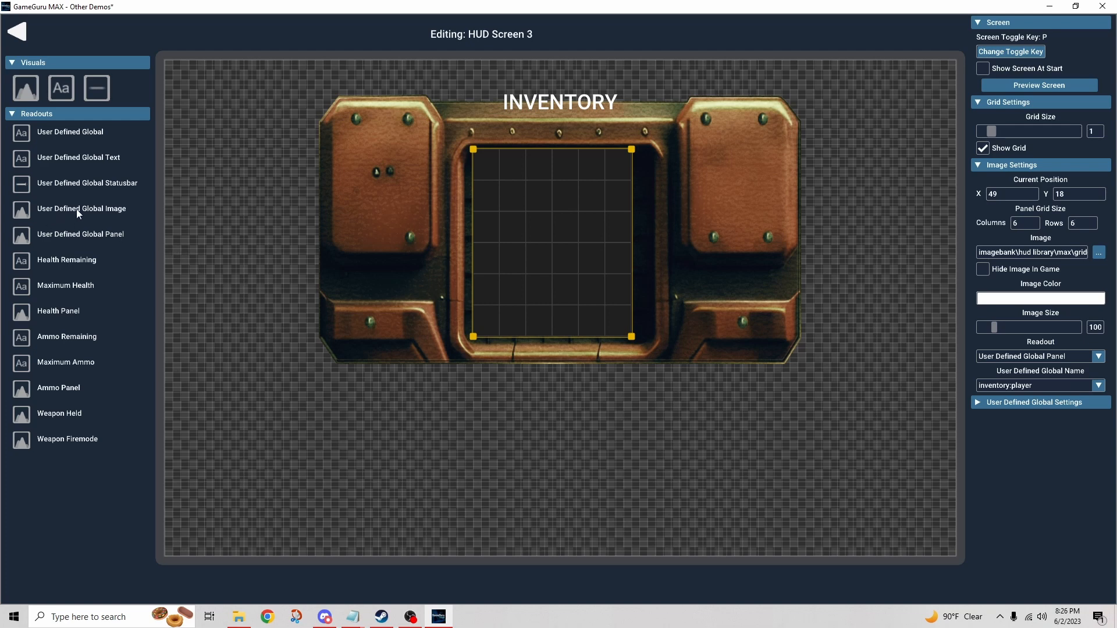
Step: Add a User Defined Global Image readout using scrollbarbox.png from the HUD Library
{"action": "left_click", "coordinate": [101, 209]}
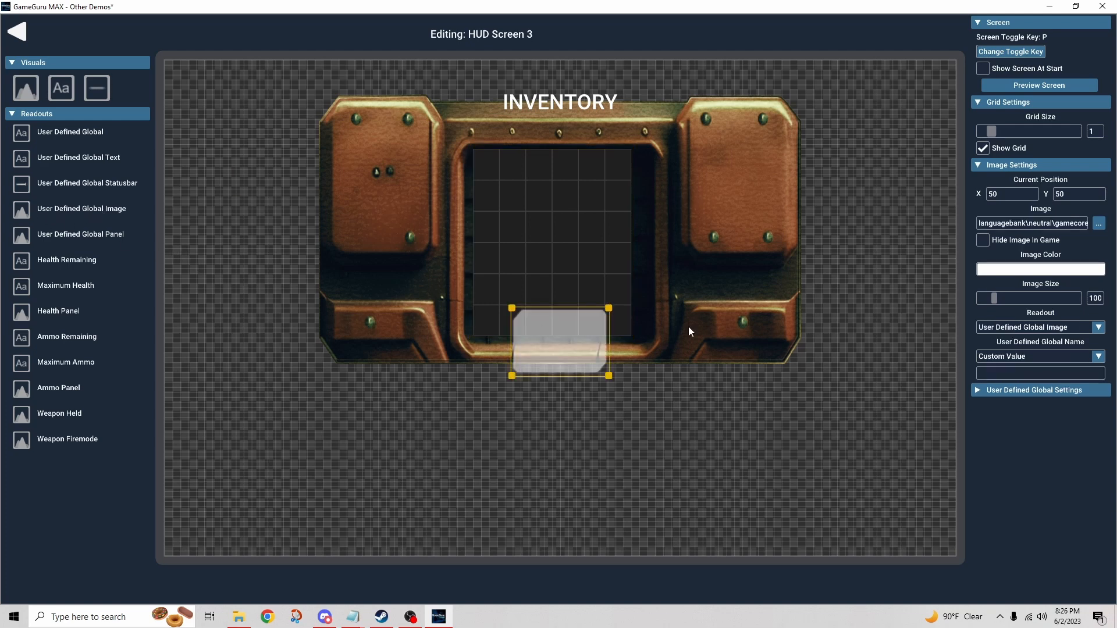
{"action": "left_click", "coordinate": [1098, 224]}
{"action": "mouse_move", "coordinate": [666, 230]}
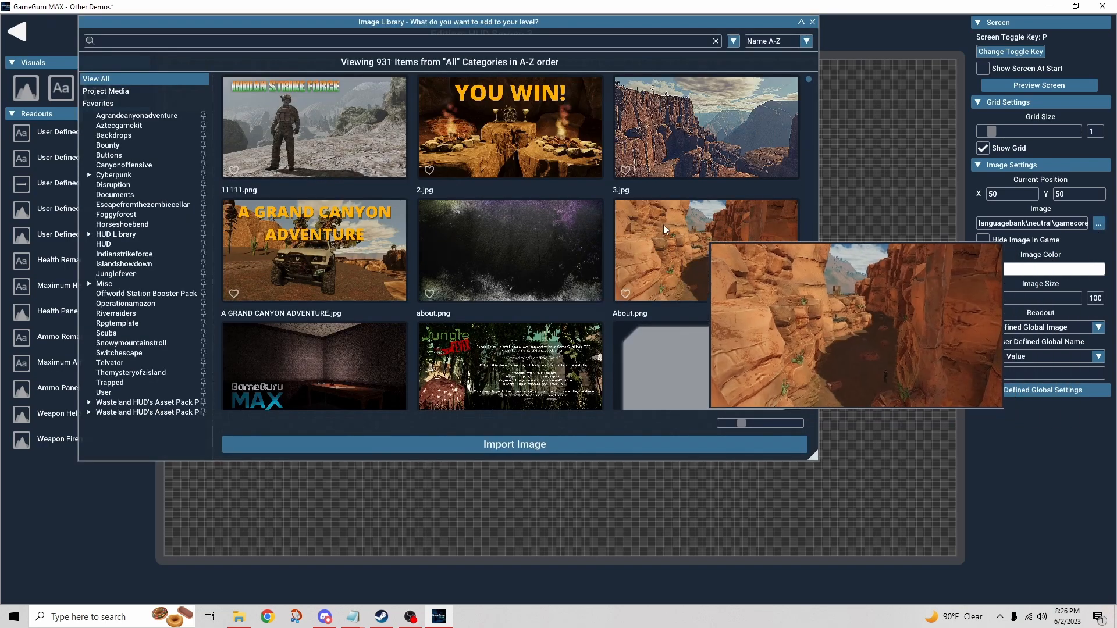
{"action": "left_click", "coordinate": [123, 235]}
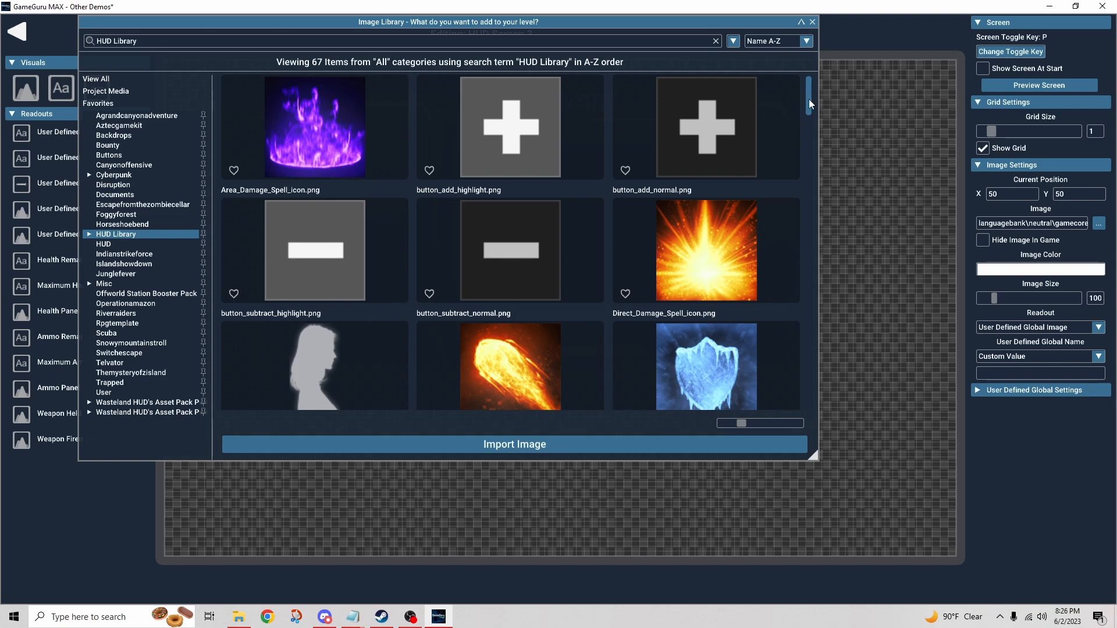
{"action": "left_click_drag", "start_coordinate": [809, 99], "coordinate": [830, 418]}
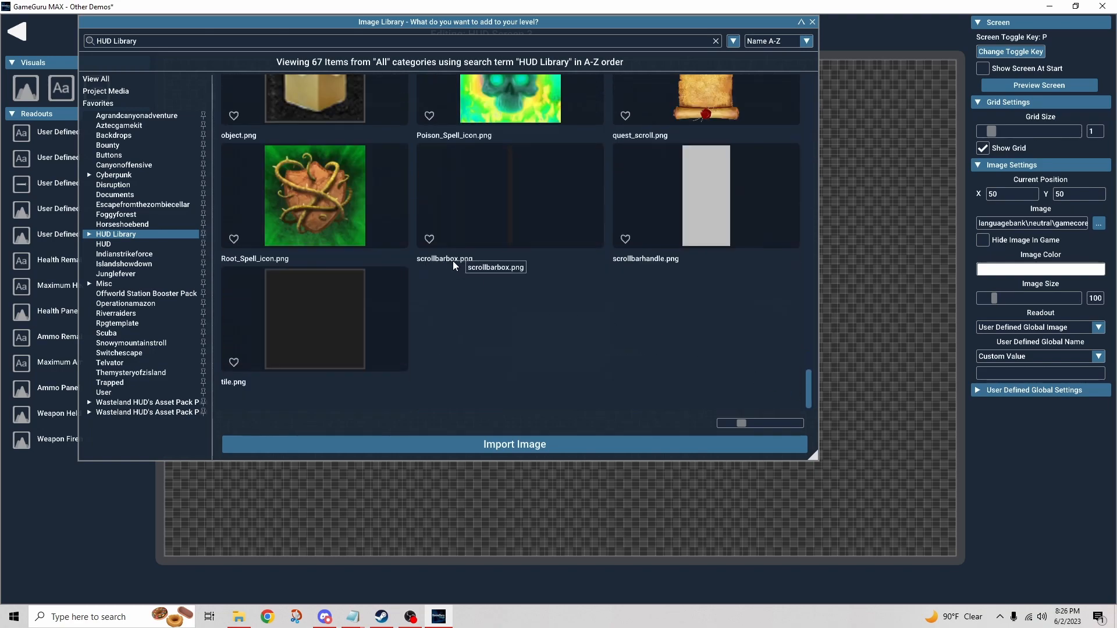
{"action": "left_click", "coordinate": [509, 212]}
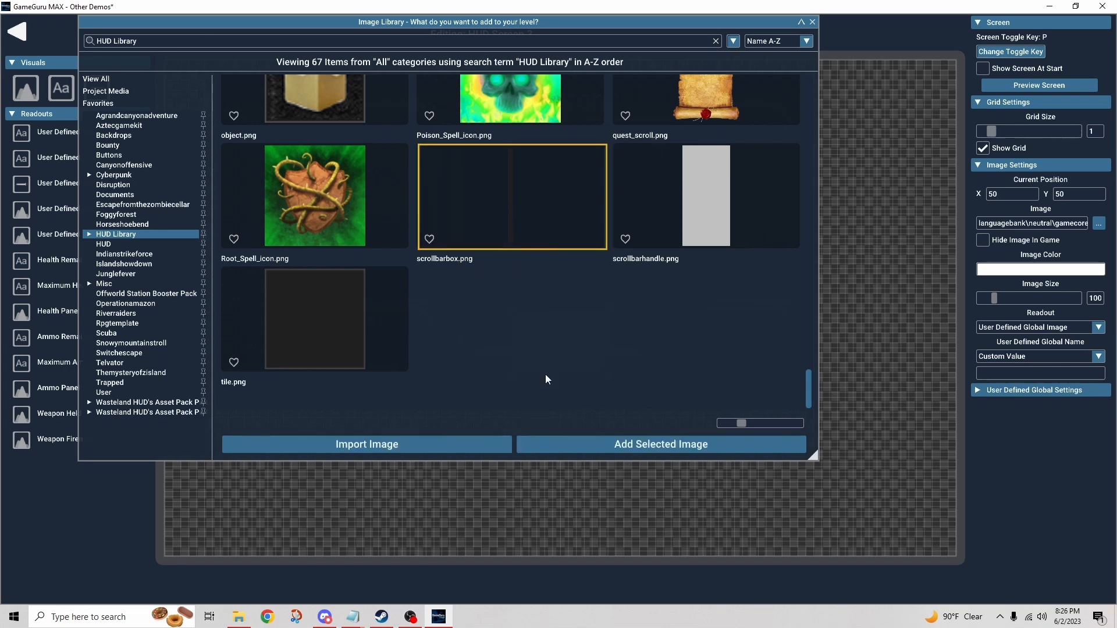
{"action": "mouse_move", "coordinate": [512, 217]}
{"action": "left_click", "coordinate": [361, 329]}
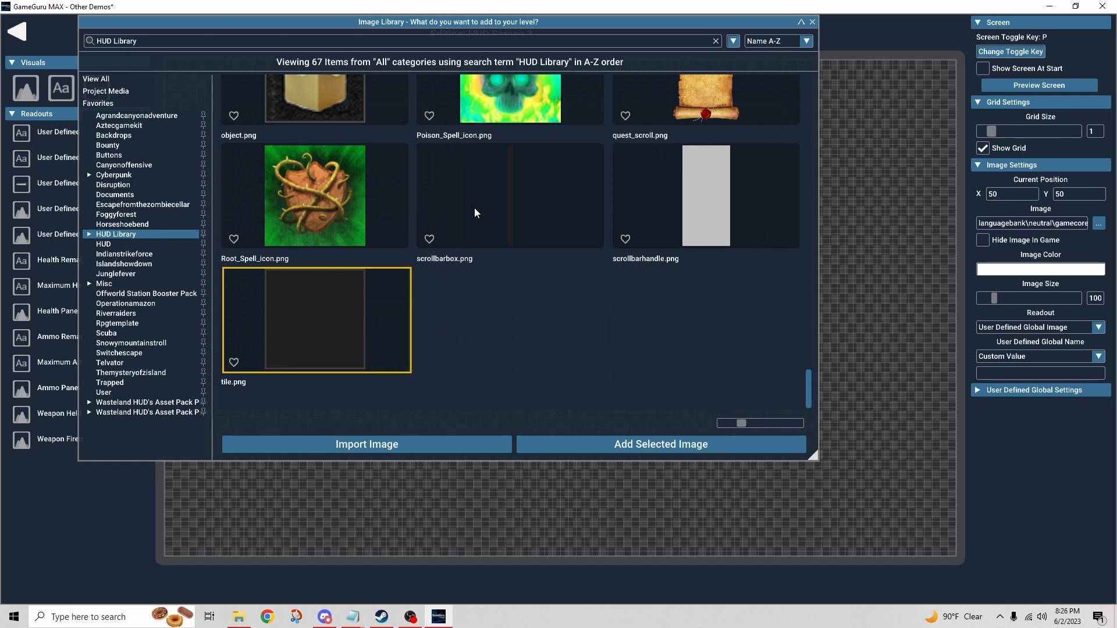
{"action": "left_click", "coordinate": [511, 208]}
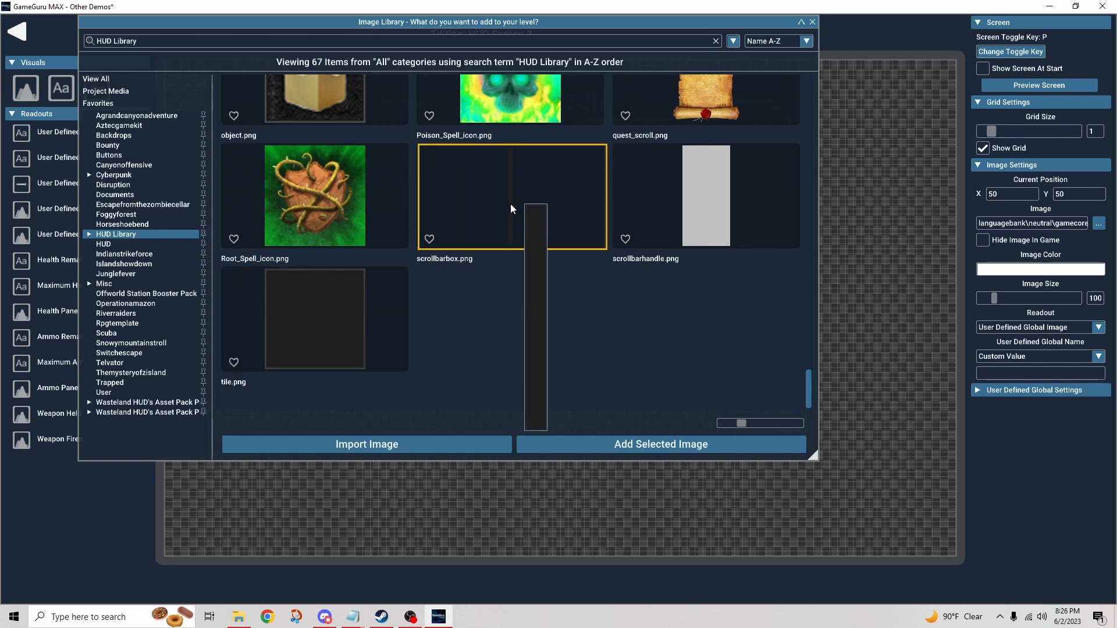
{"action": "left_click", "coordinate": [644, 446]}
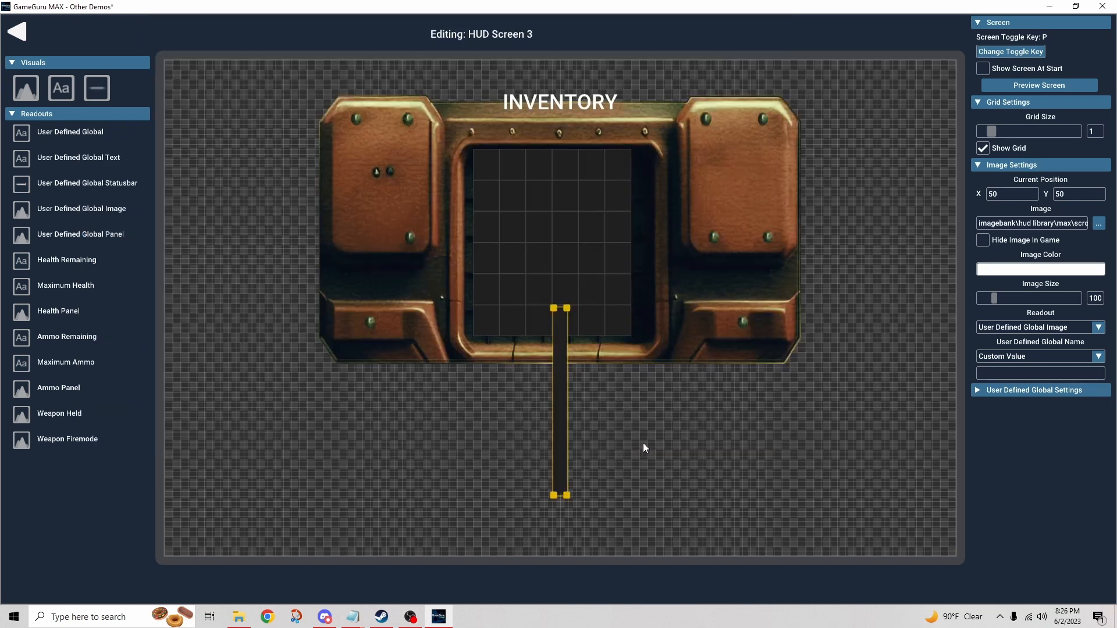
Step: Place the scrollbar box image beside the grid at about X 60, Y 18, and assign it the global name scrollbar:box
{"action": "left_click_drag", "start_coordinate": [568, 414], "coordinate": [650, 248]}
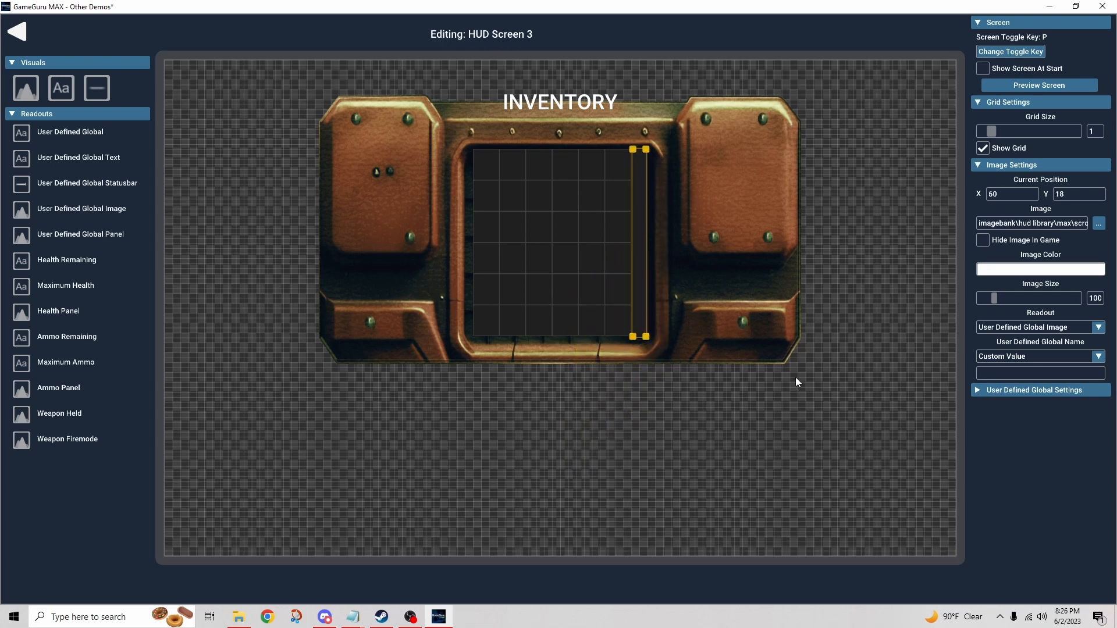
{"action": "left_click", "coordinate": [1007, 356]}
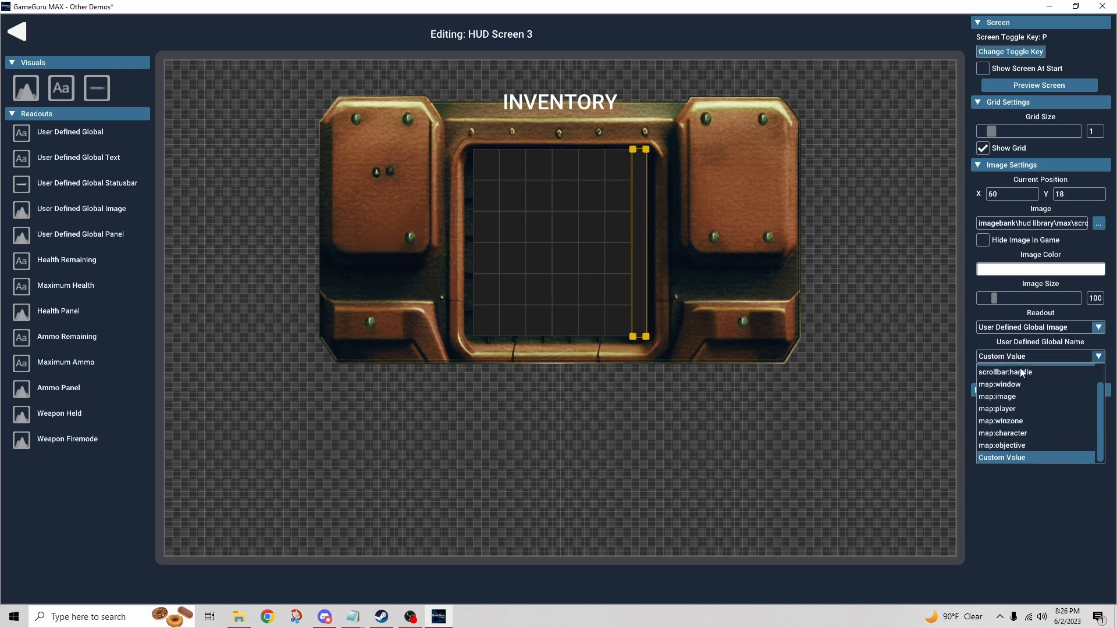
{"action": "scroll", "coordinate": [1022, 379], "scroll_direction": "up", "scroll_amount": 1}
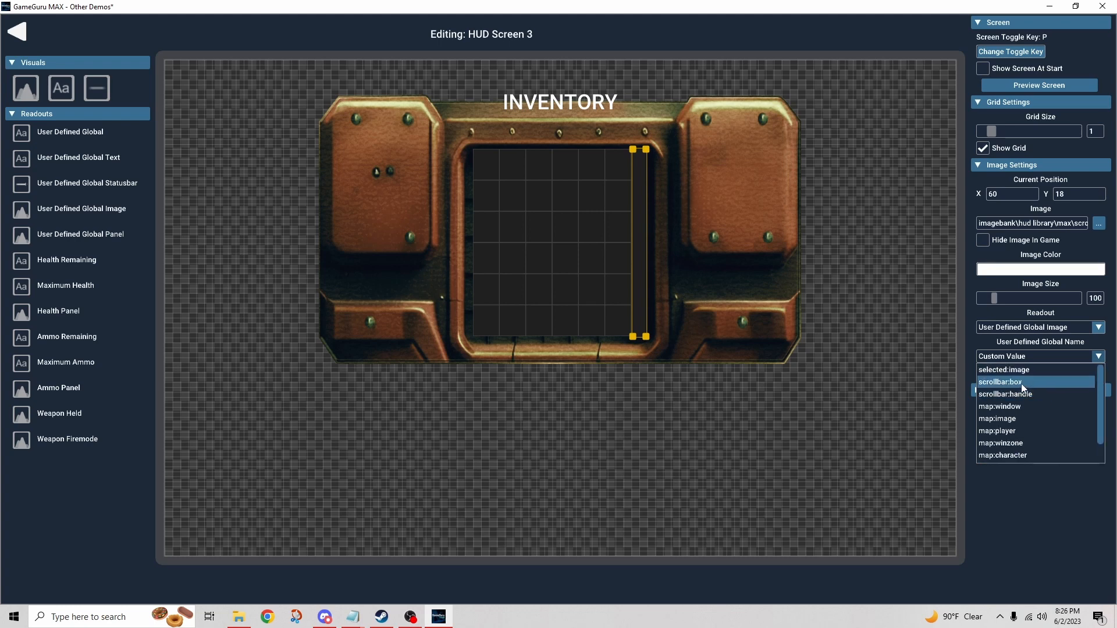
{"action": "left_click", "coordinate": [1013, 383]}
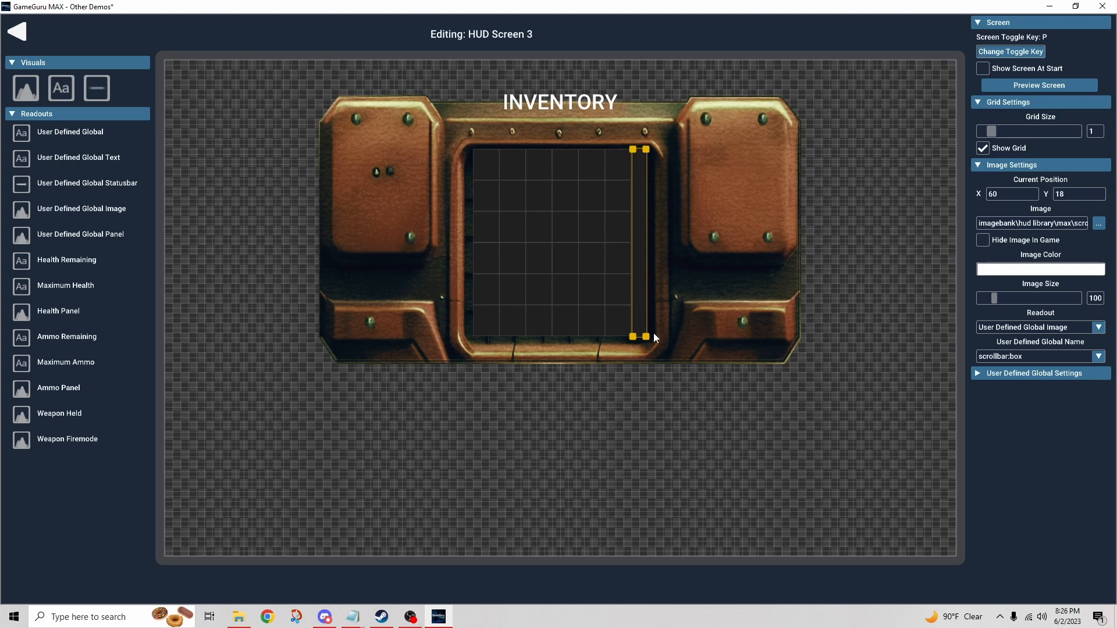
Step: Add a User Defined Global Image readout using scrollbarhandle.png from the HUD Library, and place it at about X 60, Y 18
{"action": "left_click", "coordinate": [22, 208]}
{"action": "left_click", "coordinate": [1099, 223]}
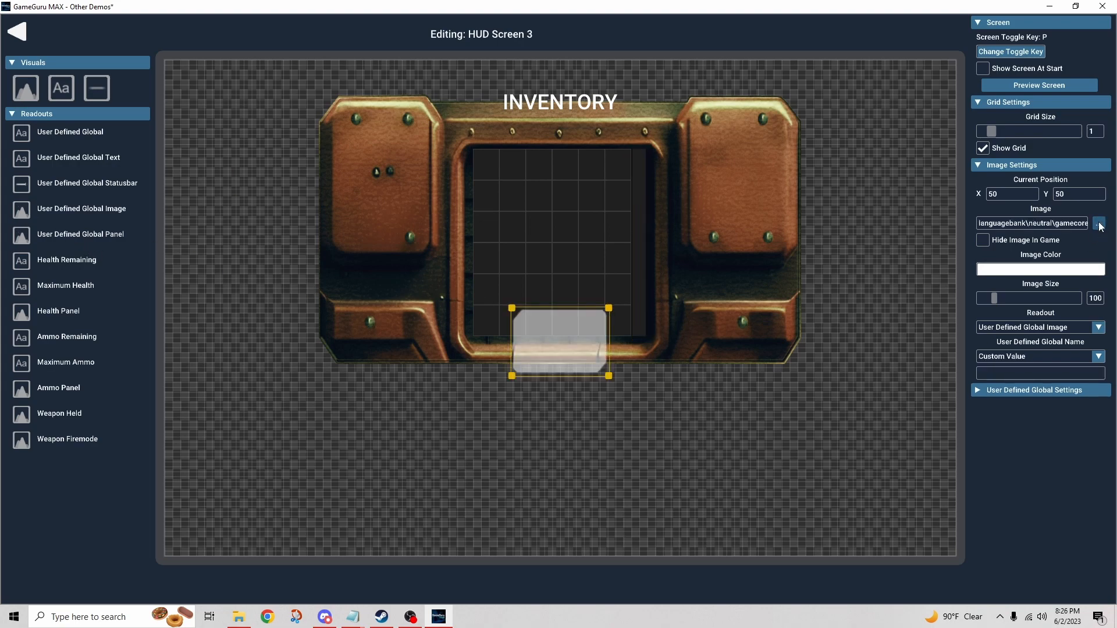
{"action": "left_click", "coordinate": [116, 235]}
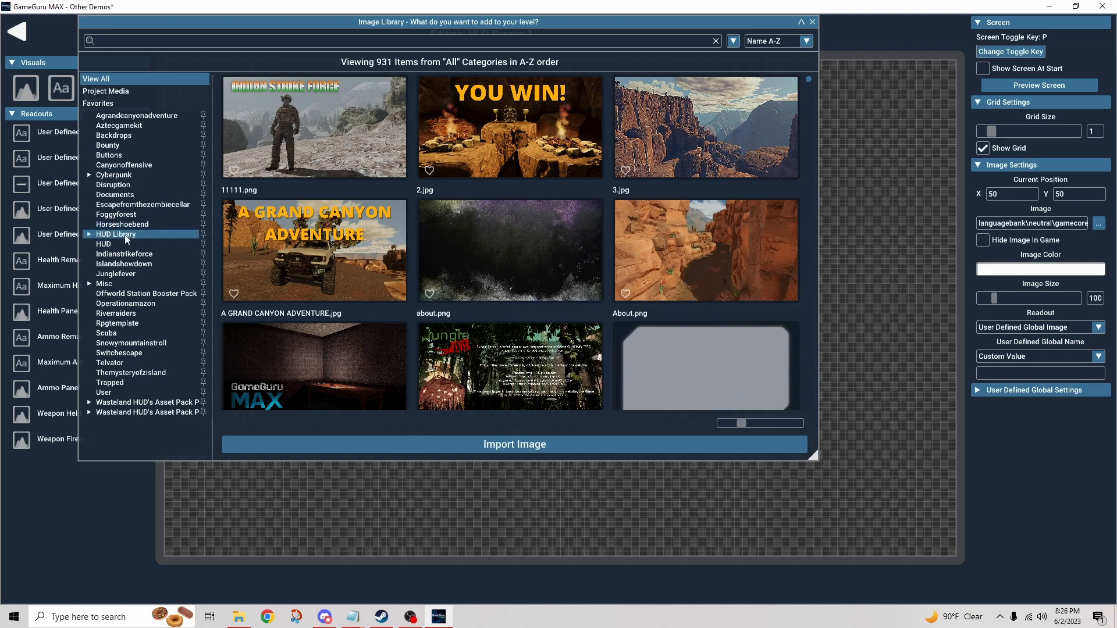
{"action": "left_click_drag", "start_coordinate": [811, 107], "coordinate": [709, 381]}
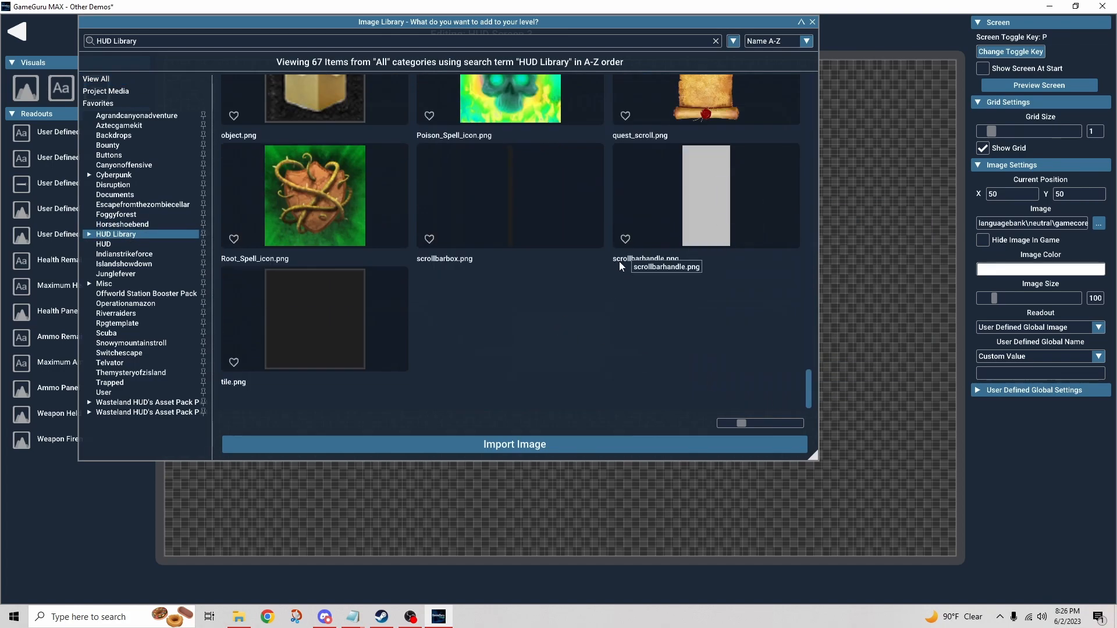
{"action": "left_click", "coordinate": [716, 215]}
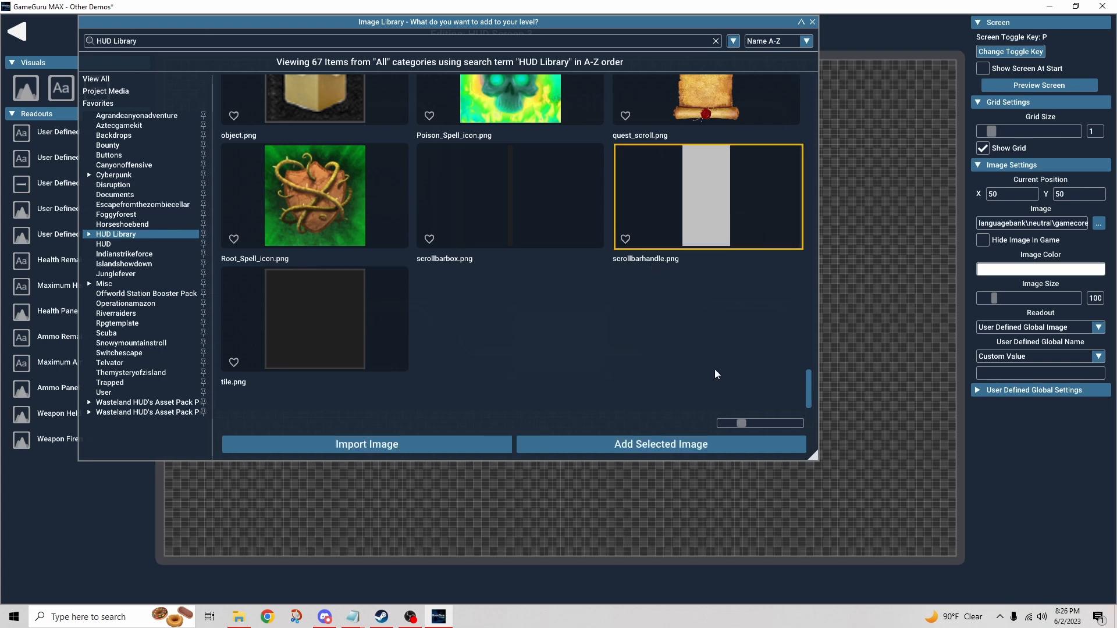
{"action": "left_click", "coordinate": [696, 448]}
{"action": "left_click_drag", "start_coordinate": [557, 328], "coordinate": [643, 163]}
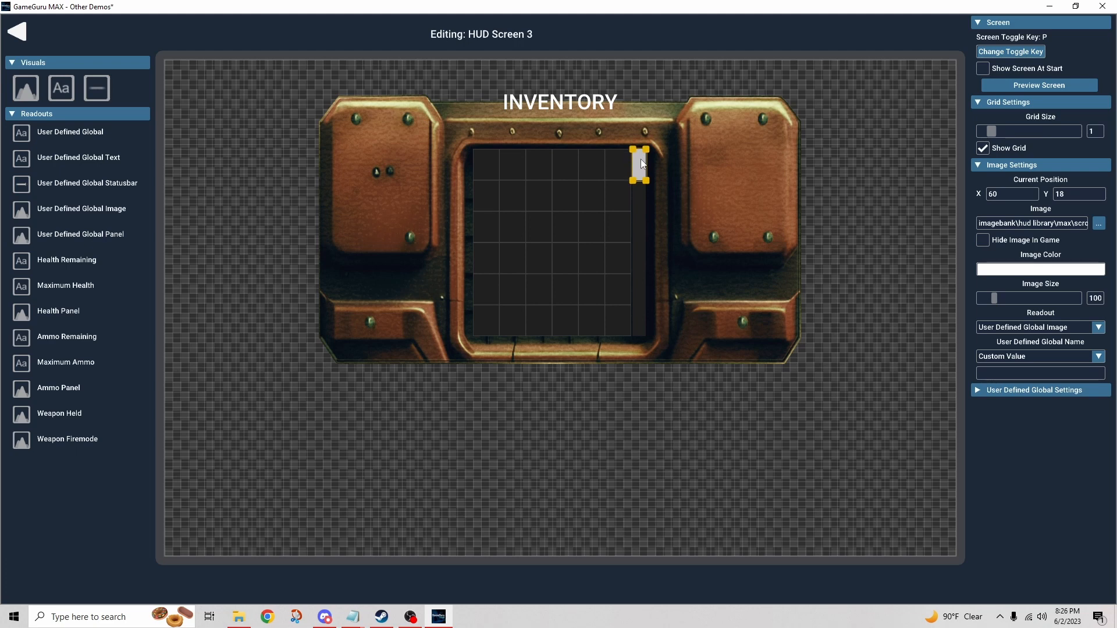
Step: Assign the scrollbar handle image the user defined global name scrollbar:handle
{"action": "left_click", "coordinate": [661, 238]}
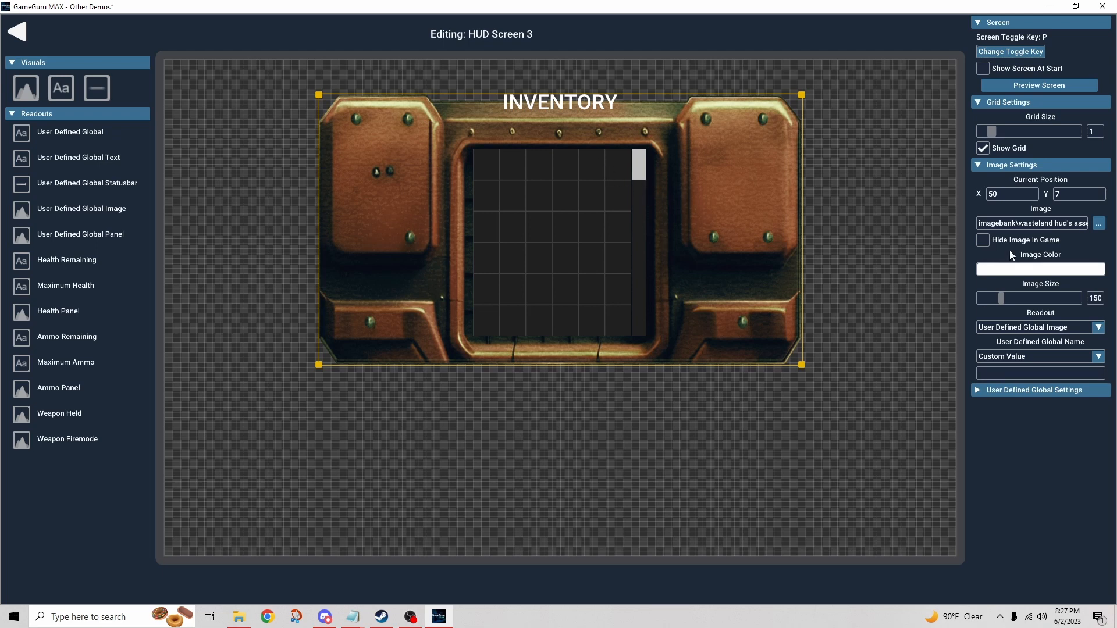
{"action": "left_click", "coordinate": [519, 219]}
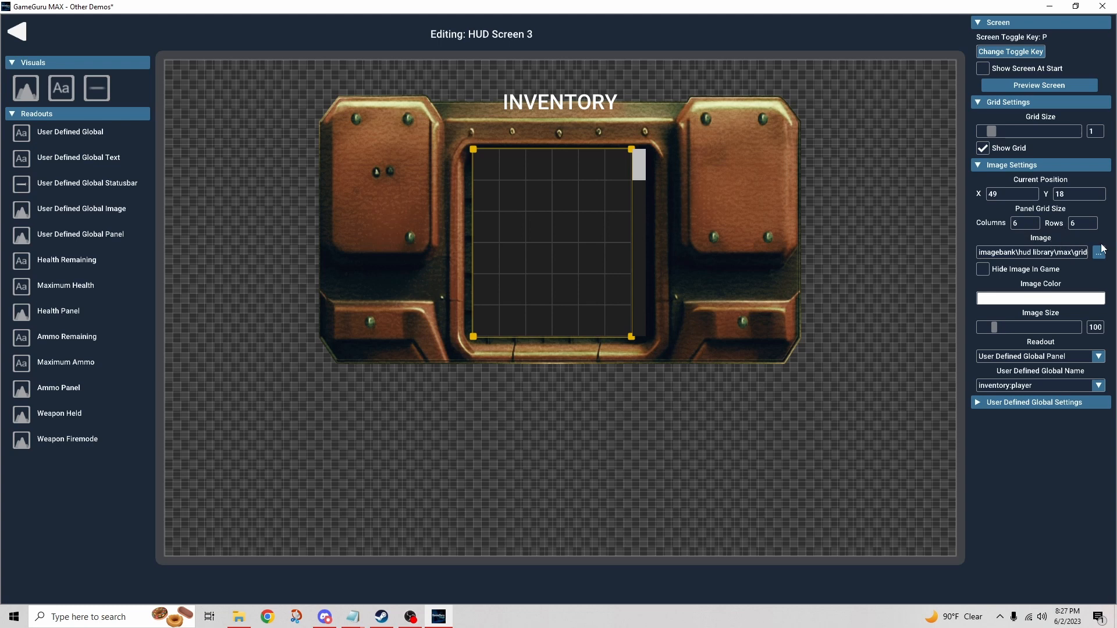
{"action": "left_click", "coordinate": [639, 170]}
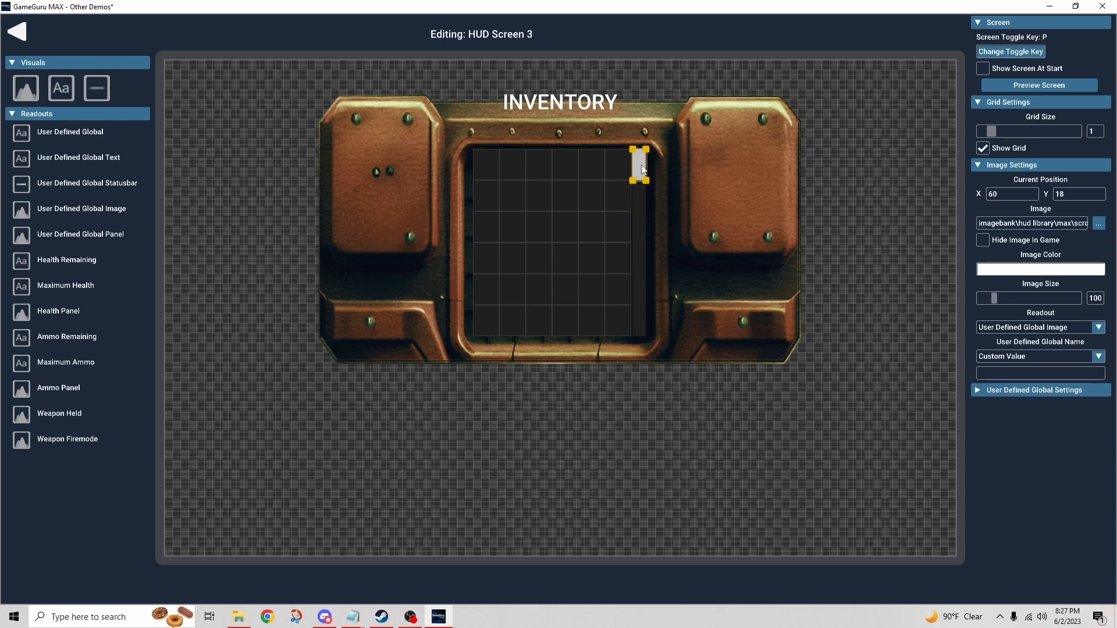
{"action": "left_click", "coordinate": [1067, 359]}
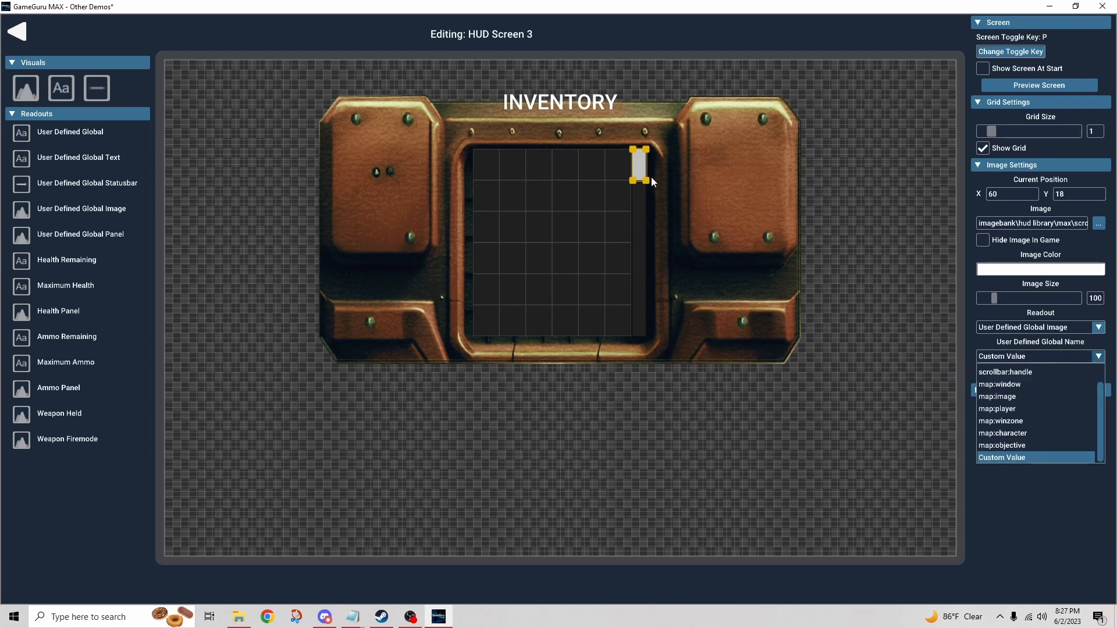
{"action": "left_click", "coordinate": [1004, 373]}
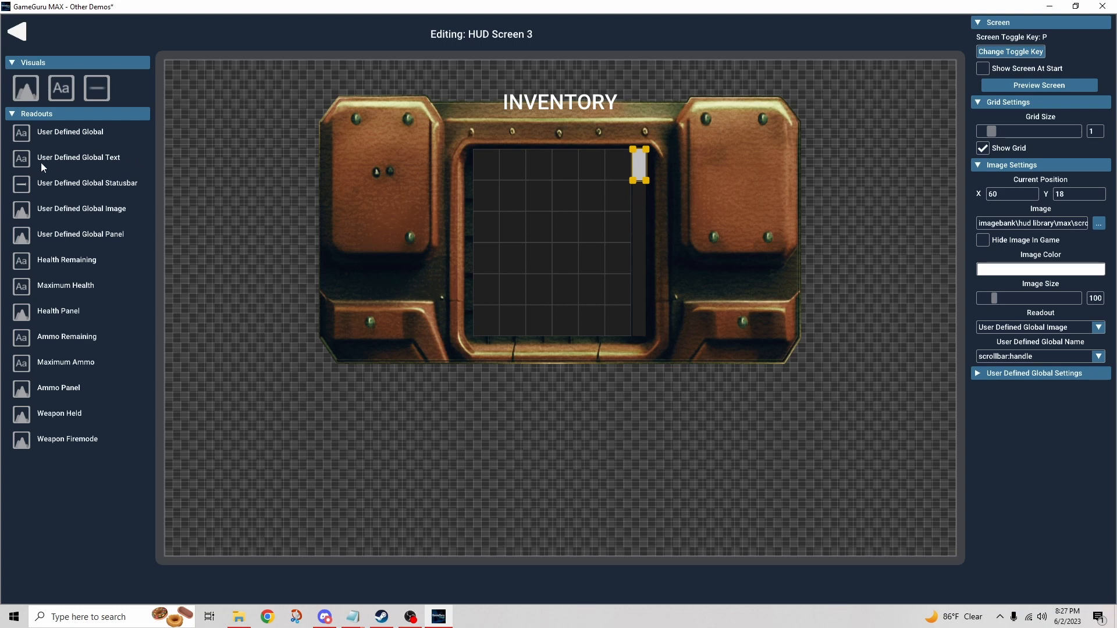
Step: Add a User Defined Global Text readout below the inventory panel at about X 50, Y 64, with the global name selected:title
{"action": "left_click_drag", "start_coordinate": [26, 165], "coordinate": [561, 402]}
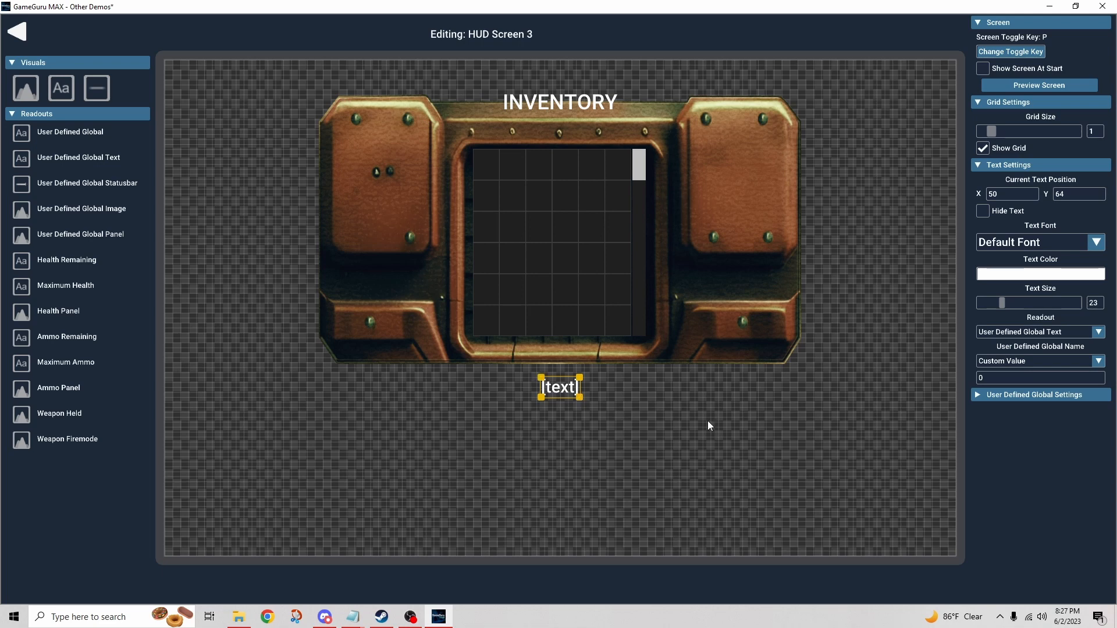
{"action": "left_click", "coordinate": [1027, 362]}
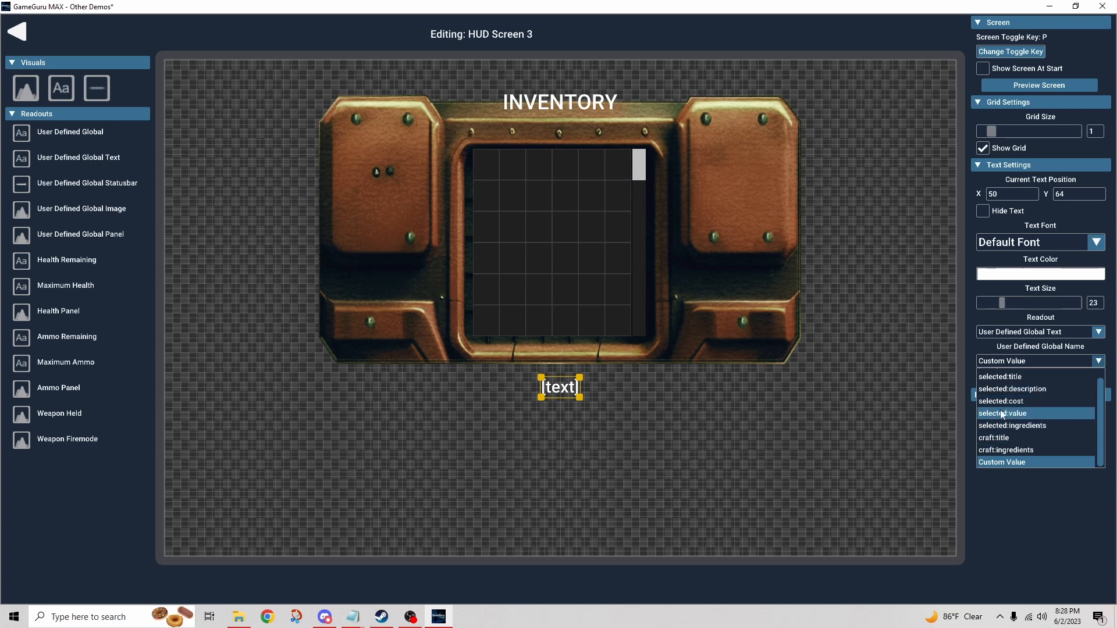
{"action": "left_click", "coordinate": [1027, 378]}
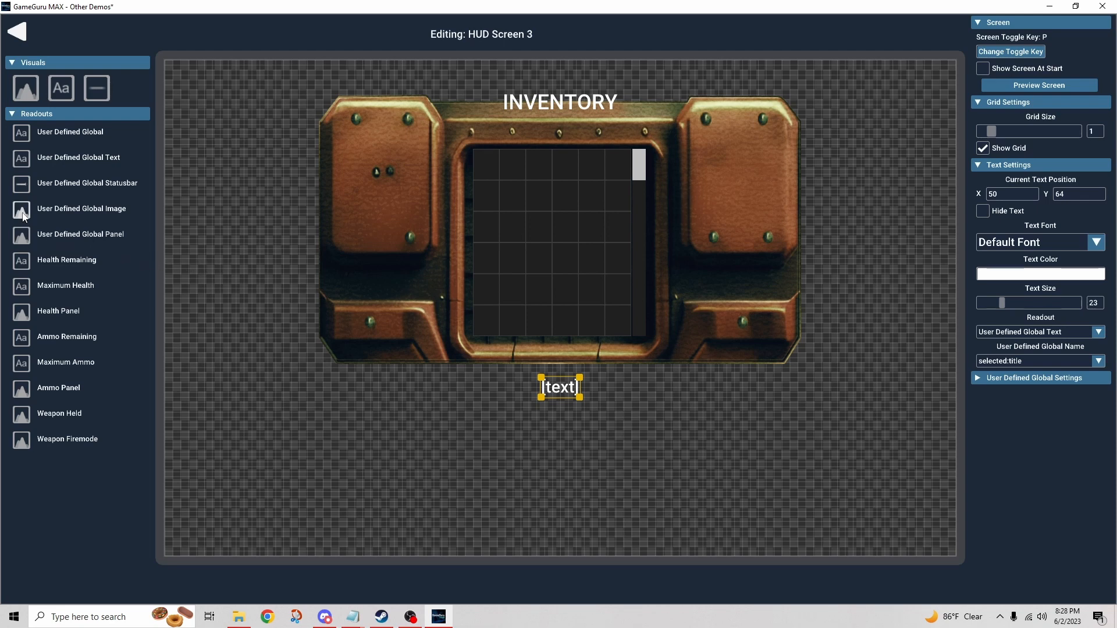
Step: Add a User Defined Global Image readout below the text readout, using tile.png from the HUD Library
{"action": "left_click", "coordinate": [24, 234]}
{"action": "left_click_drag", "start_coordinate": [576, 355], "coordinate": [581, 444]}
{"action": "left_click", "coordinate": [1098, 223]}
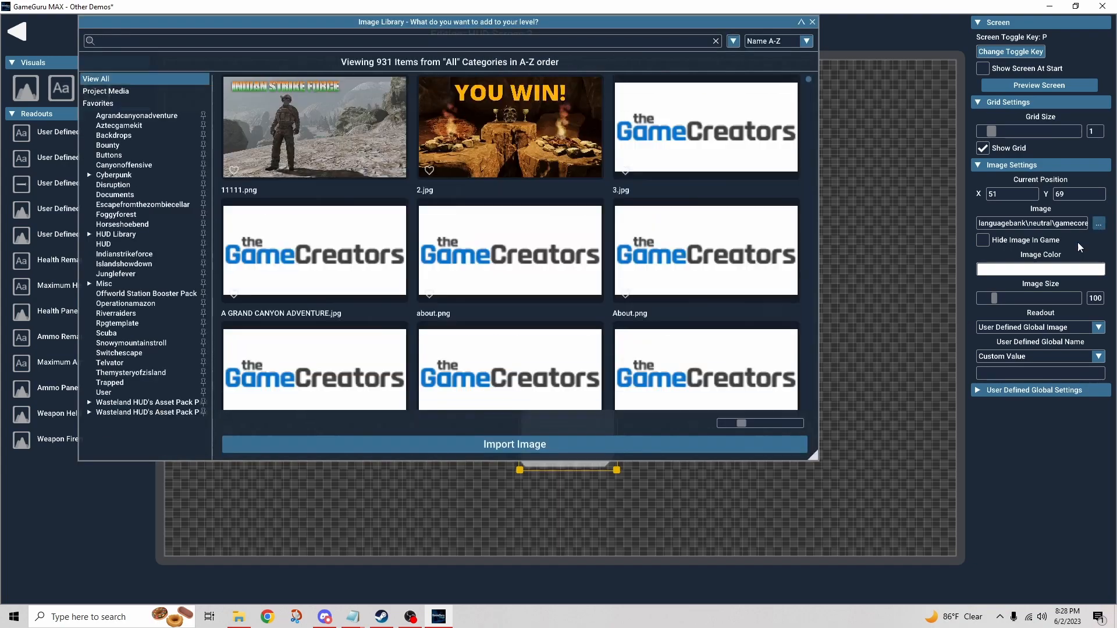
{"action": "left_click", "coordinate": [116, 234]}
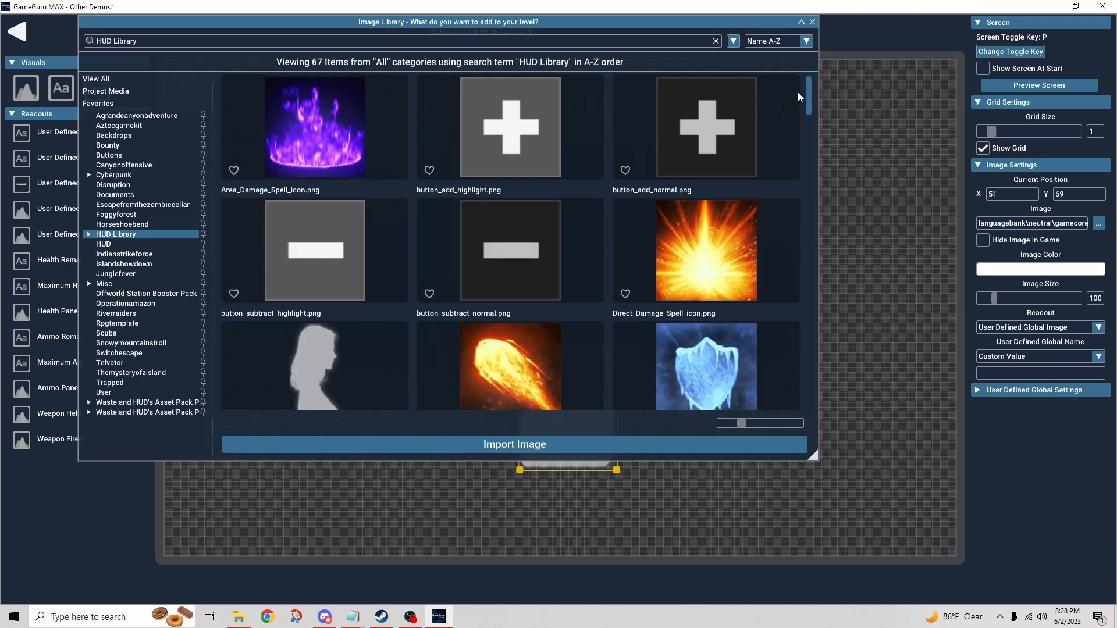
{"action": "left_click_drag", "start_coordinate": [808, 94], "coordinate": [811, 400]}
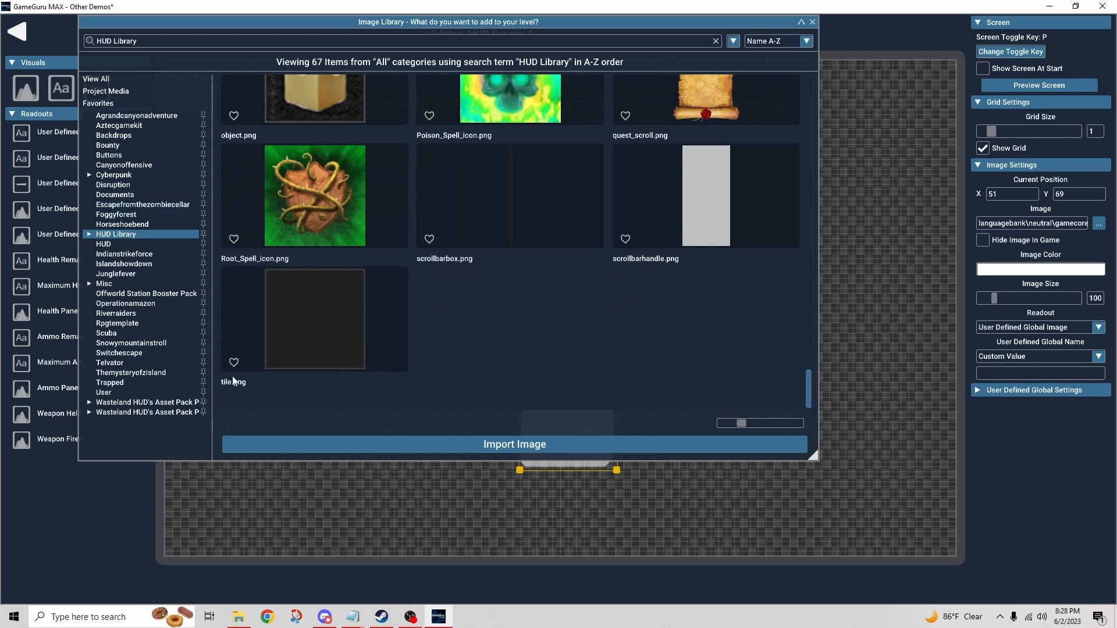
{"action": "left_click", "coordinate": [308, 337]}
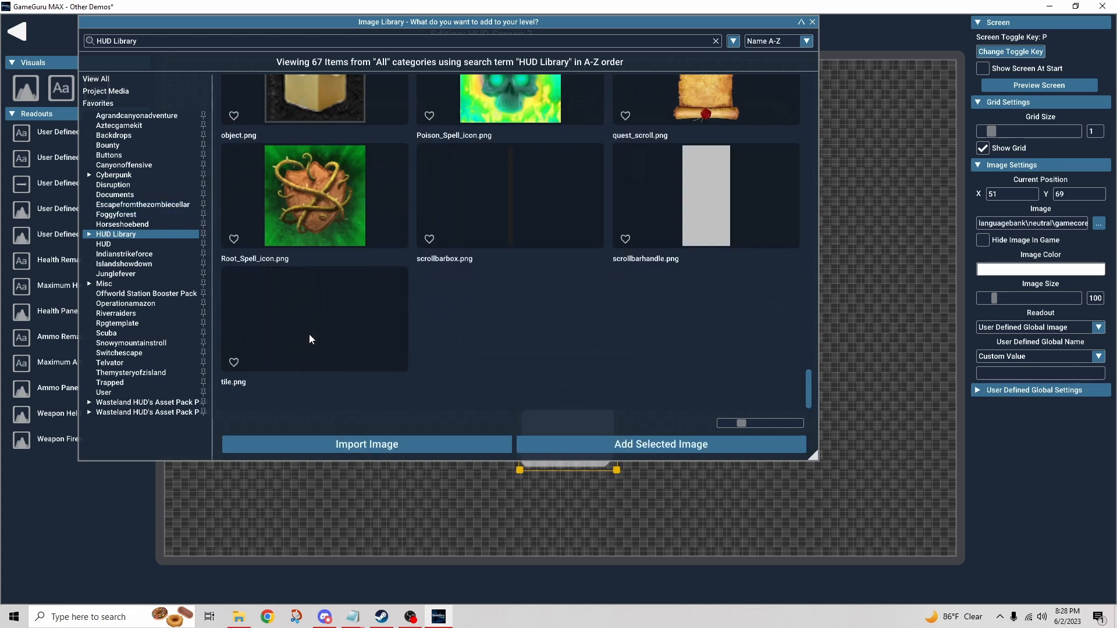
{"action": "left_click", "coordinate": [680, 447]}
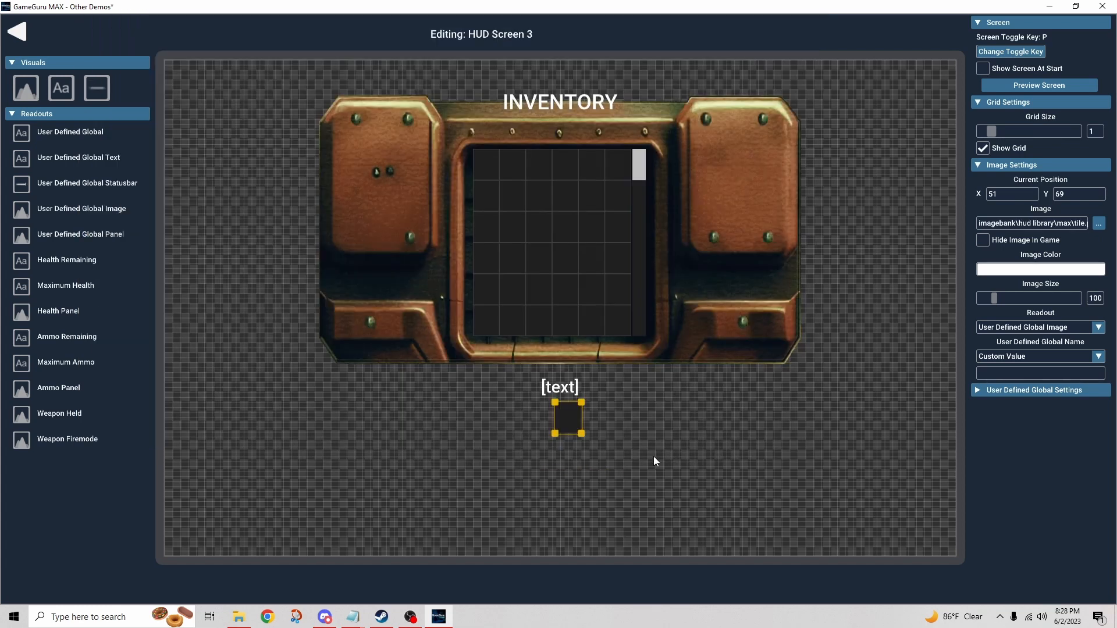
Step: Set the tile image's size to 150 and place it centred under the text readout at about X 50, Y 71
{"action": "left_click_drag", "start_coordinate": [574, 427], "coordinate": [566, 433]}
{"action": "left_click", "coordinate": [1095, 298]}
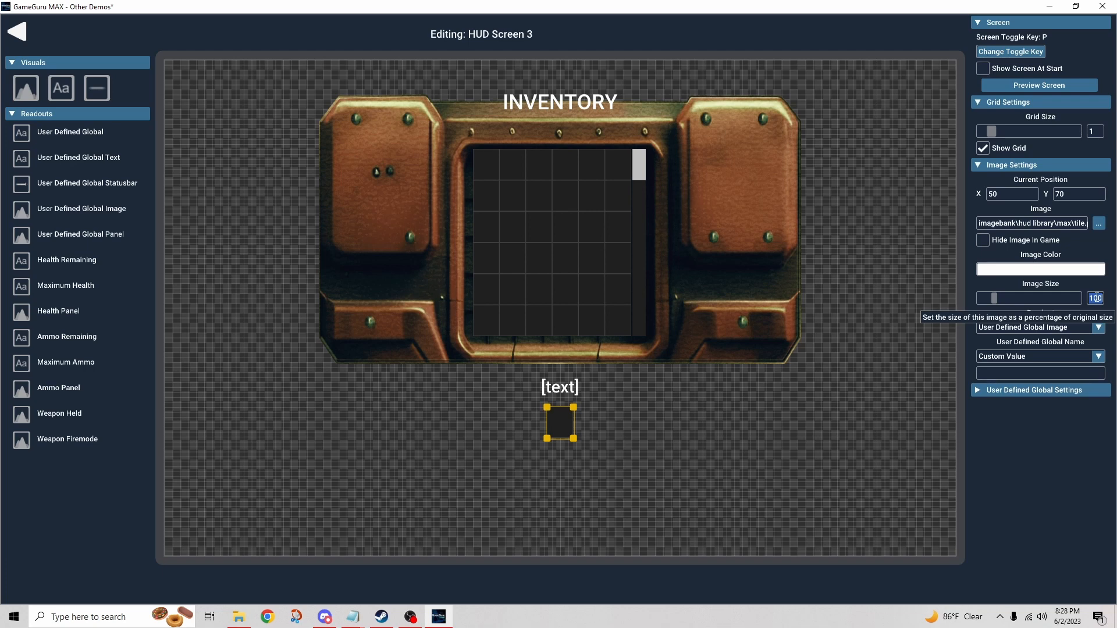
{"action": "type", "text": "150"}
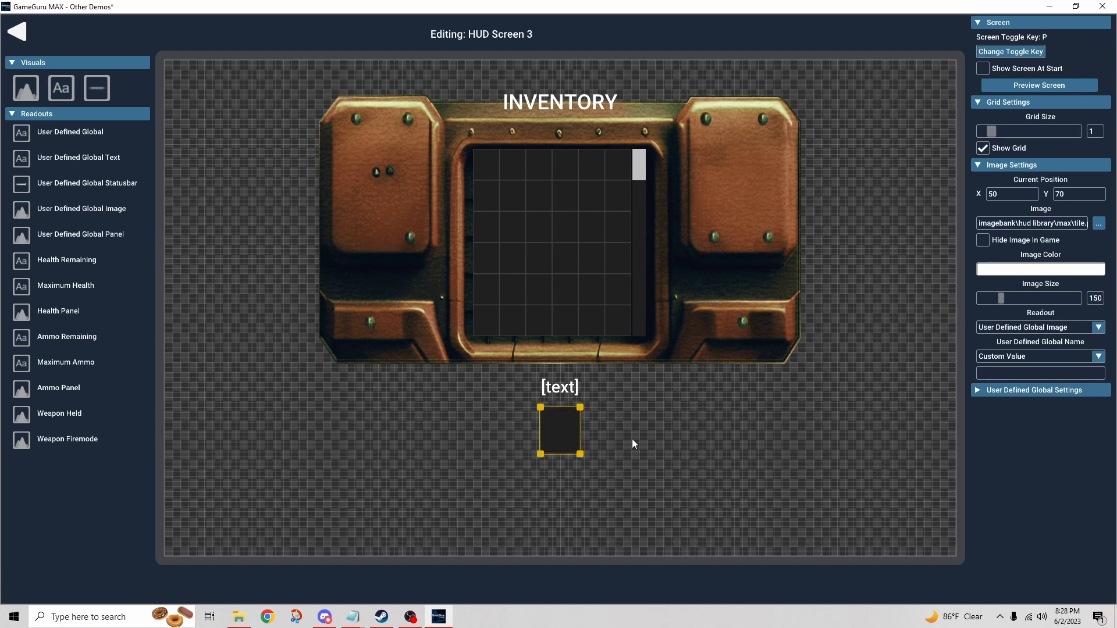
{"action": "left_click_drag", "start_coordinate": [567, 441], "coordinate": [573, 444]}
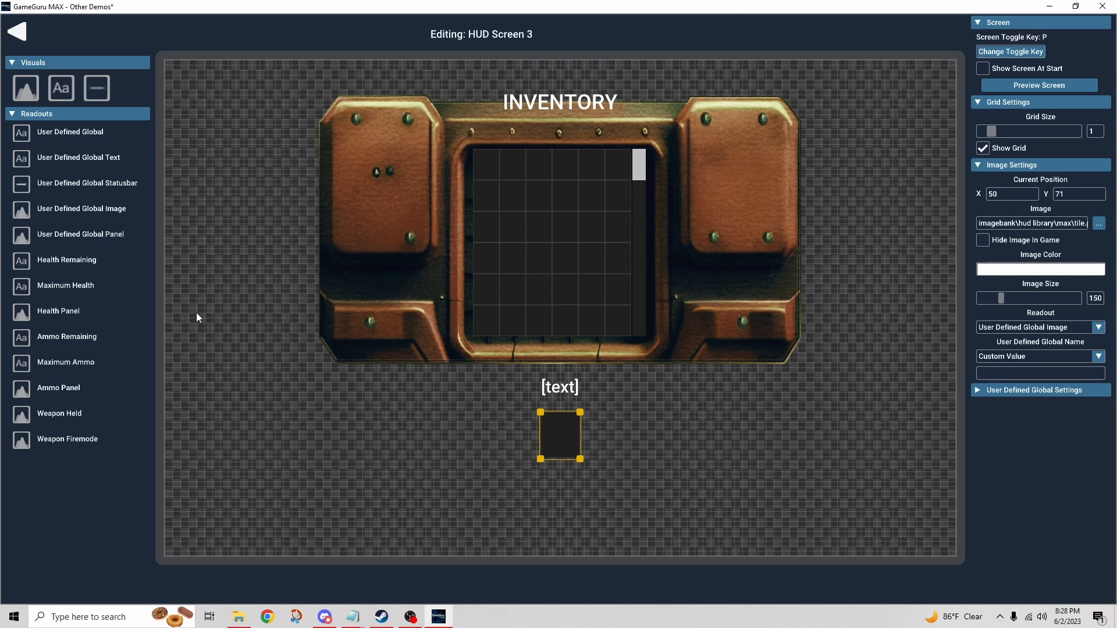
Step: Add two buttons on either side of the text readout, at about X 32, Y 66 and X 71, Y 65
{"action": "left_click", "coordinate": [99, 87]}
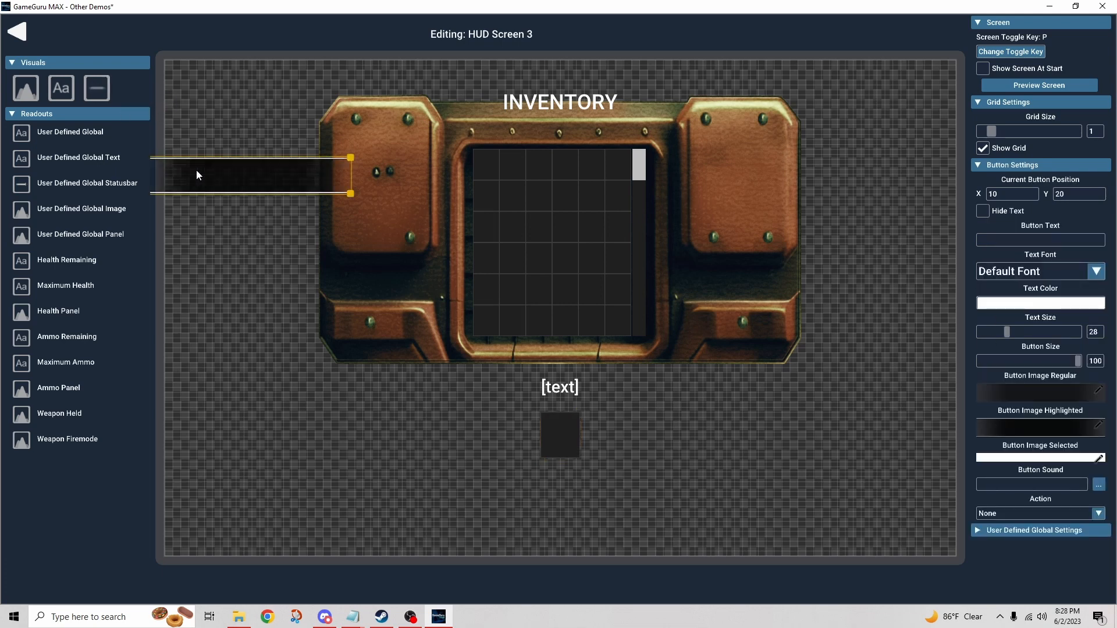
{"action": "left_click_drag", "start_coordinate": [197, 175], "coordinate": [381, 424]}
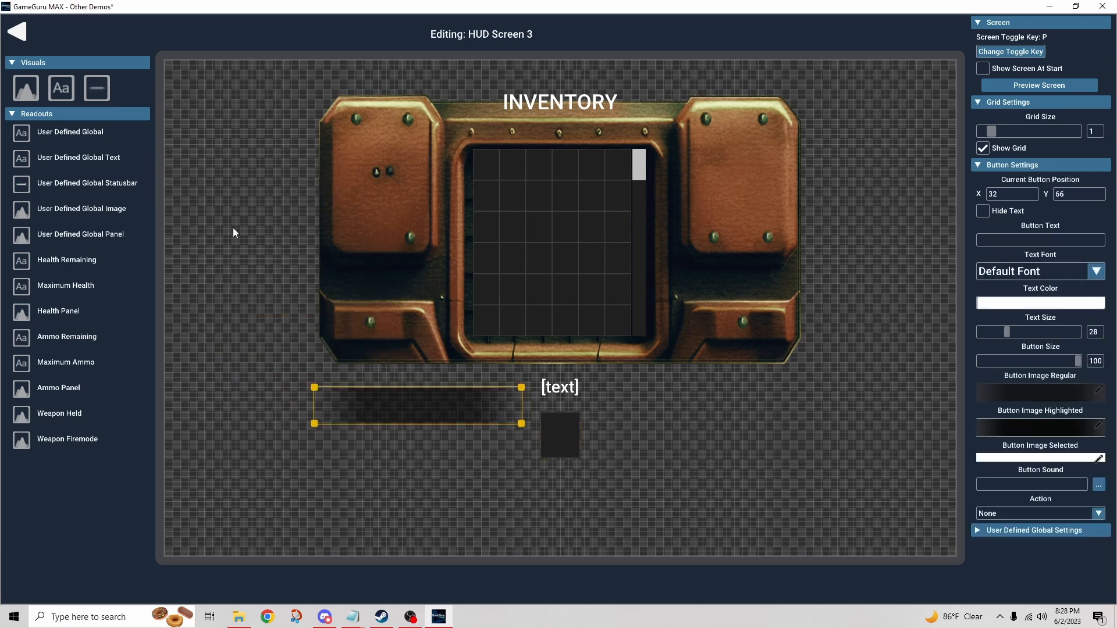
{"action": "left_click", "coordinate": [96, 88]}
{"action": "left_click_drag", "start_coordinate": [205, 175], "coordinate": [556, 331]}
{"action": "left_click_drag", "start_coordinate": [639, 392], "coordinate": [658, 407]}
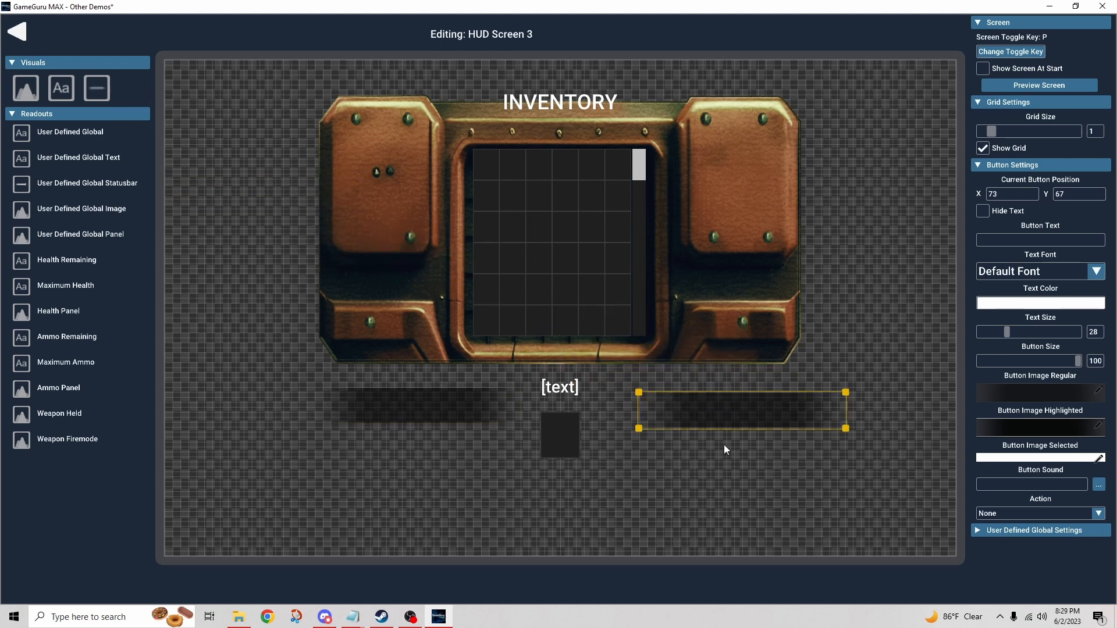
{"action": "left_click_drag", "start_coordinate": [728, 431], "coordinate": [708, 432]}
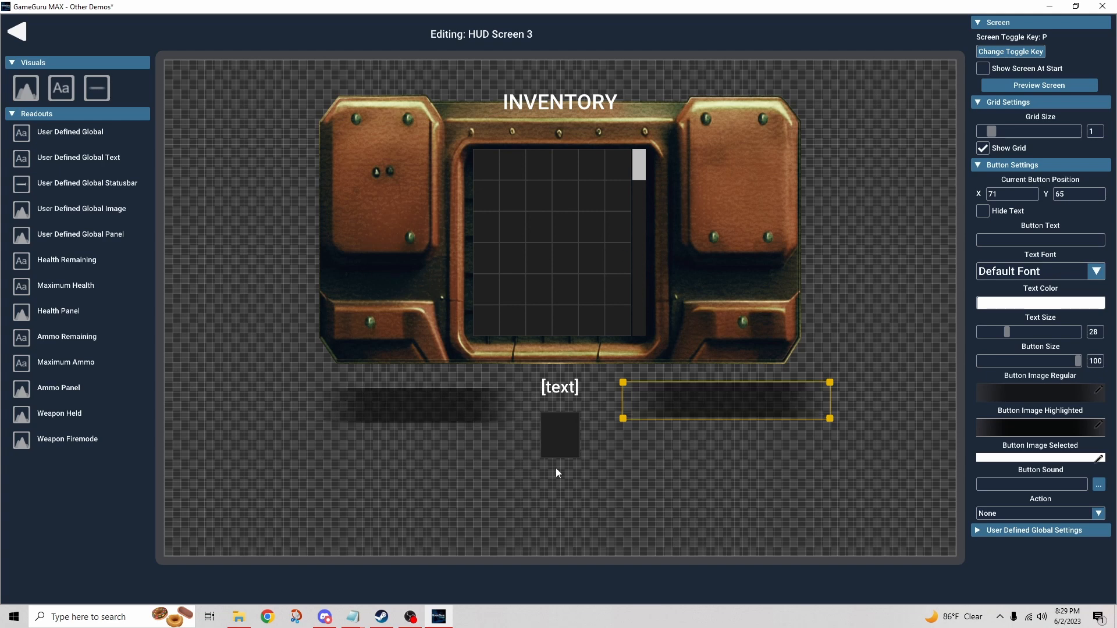
Step: Set the regular image of both buttons to button1.png from the Buttons category
{"action": "left_click", "coordinate": [417, 400]}
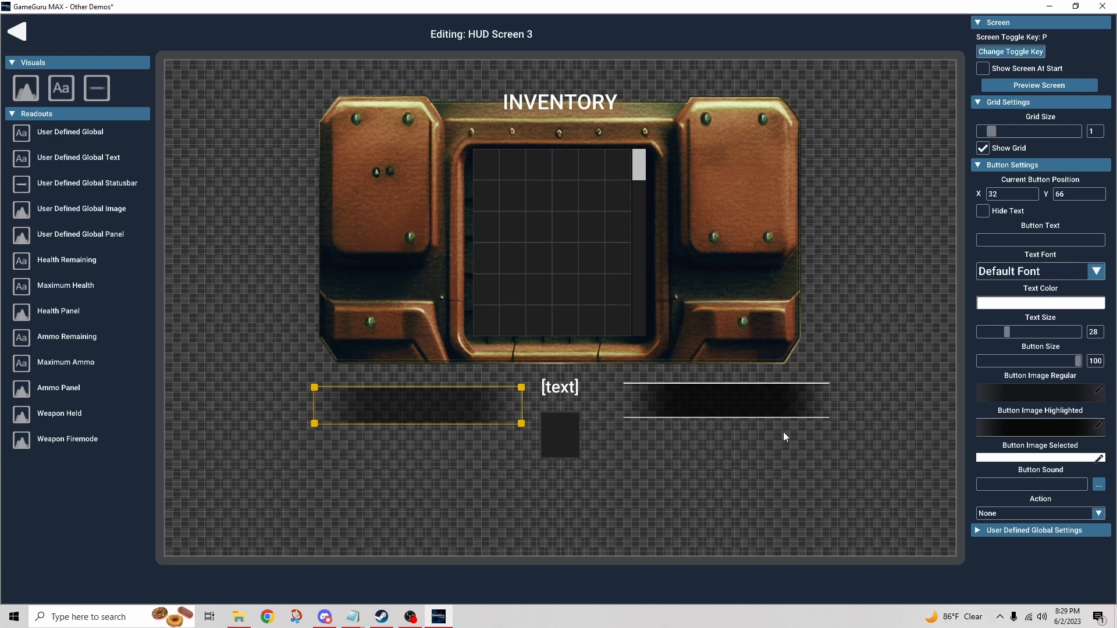
{"action": "left_click", "coordinate": [1045, 393]}
{"action": "left_click", "coordinate": [322, 251]}
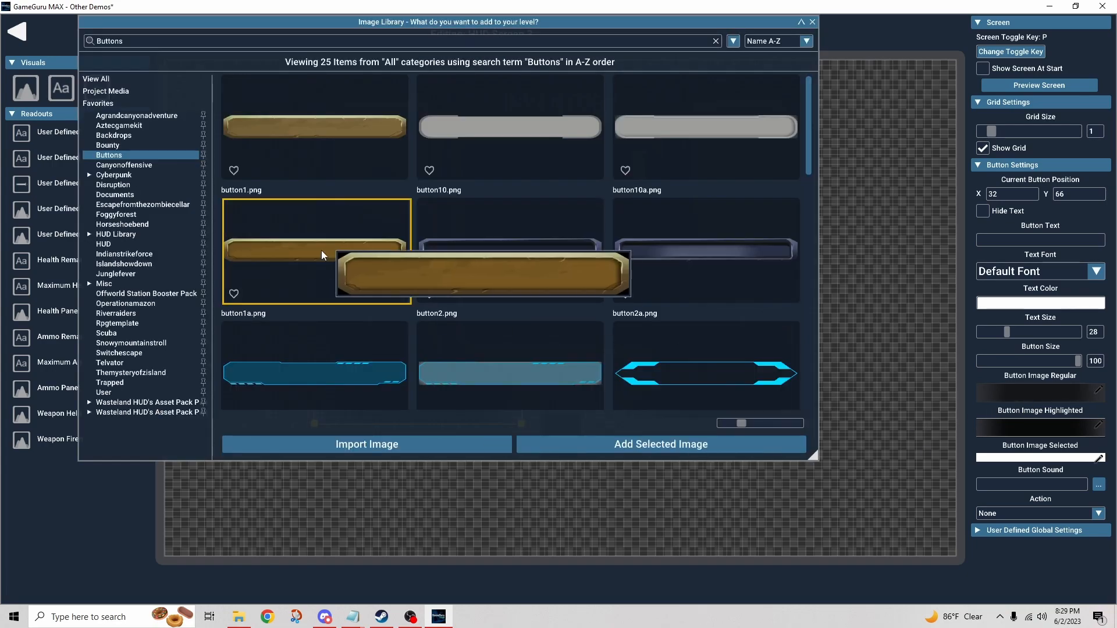
{"action": "left_click", "coordinate": [314, 131]}
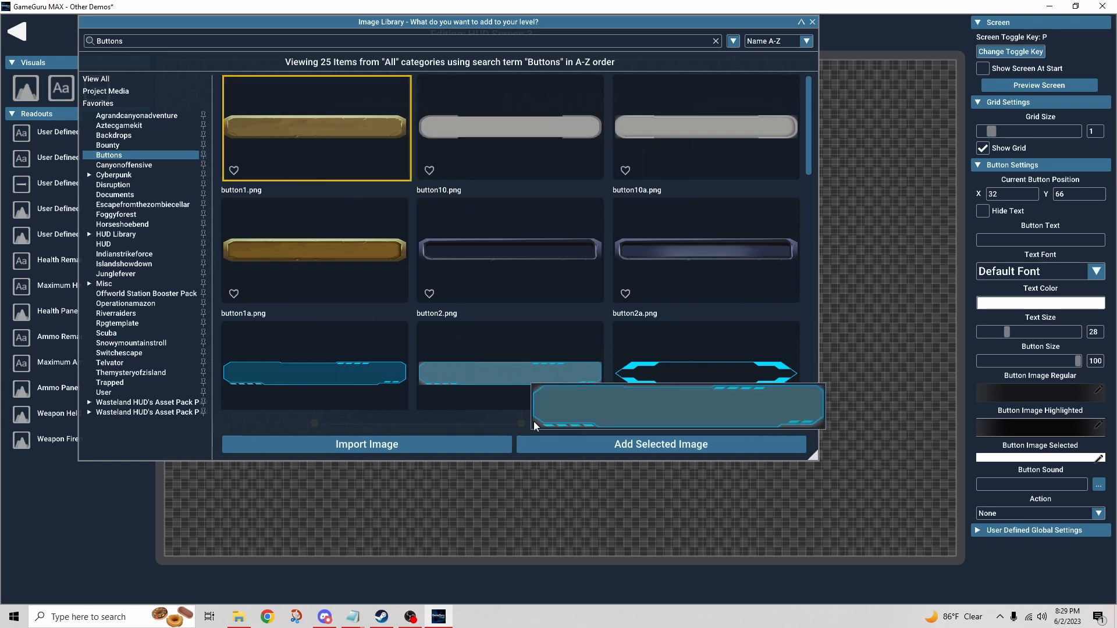
{"action": "left_click", "coordinate": [601, 447]}
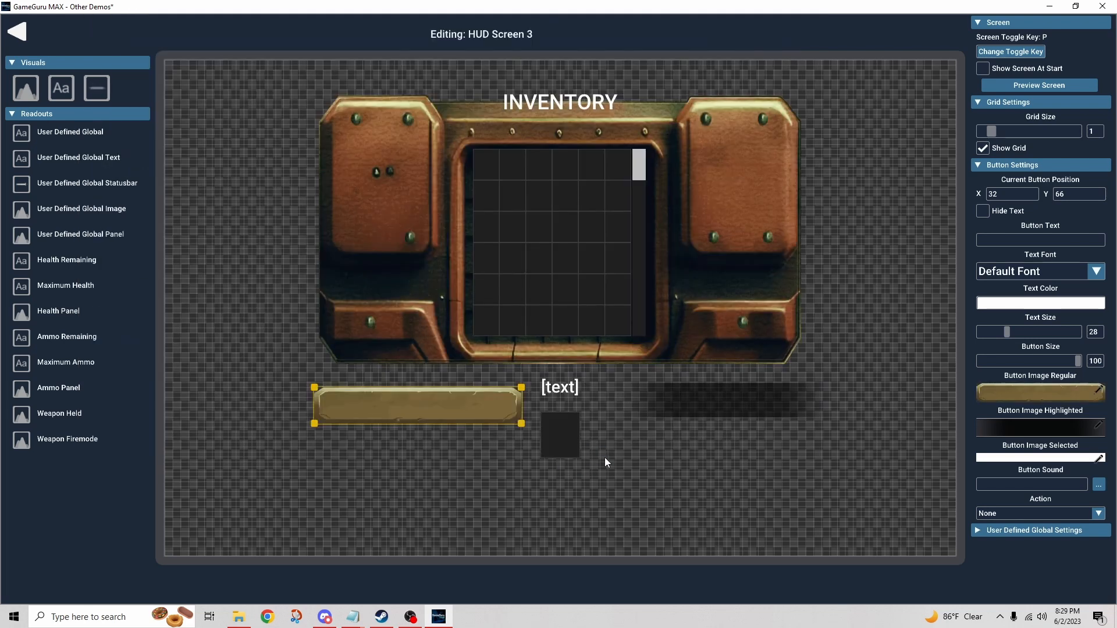
{"action": "left_click", "coordinate": [756, 410]}
{"action": "left_click", "coordinate": [1003, 395]}
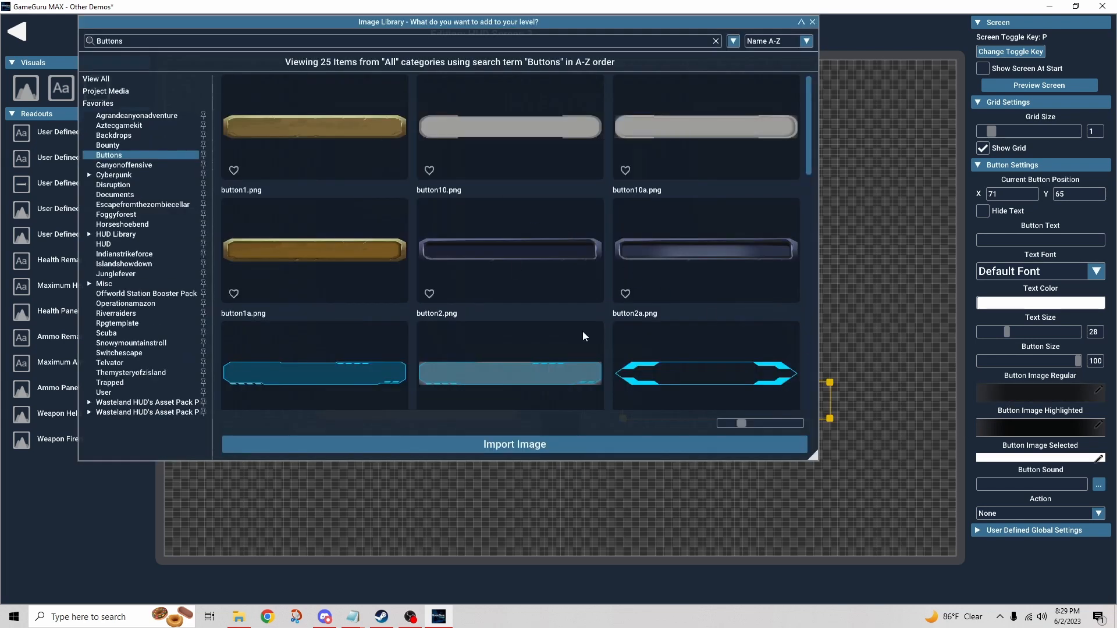
{"action": "left_click", "coordinate": [668, 448]}
Step: Set the highlighted image of both buttons to button1a.png from the Buttons category
{"action": "left_click", "coordinate": [436, 404]}
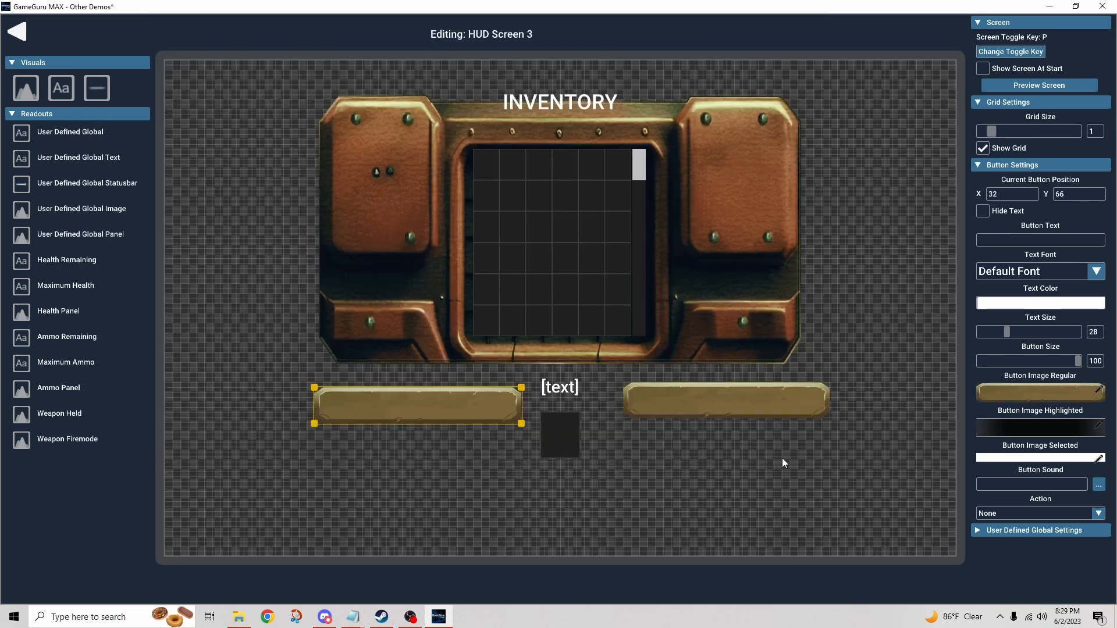
{"action": "left_click", "coordinate": [1042, 428]}
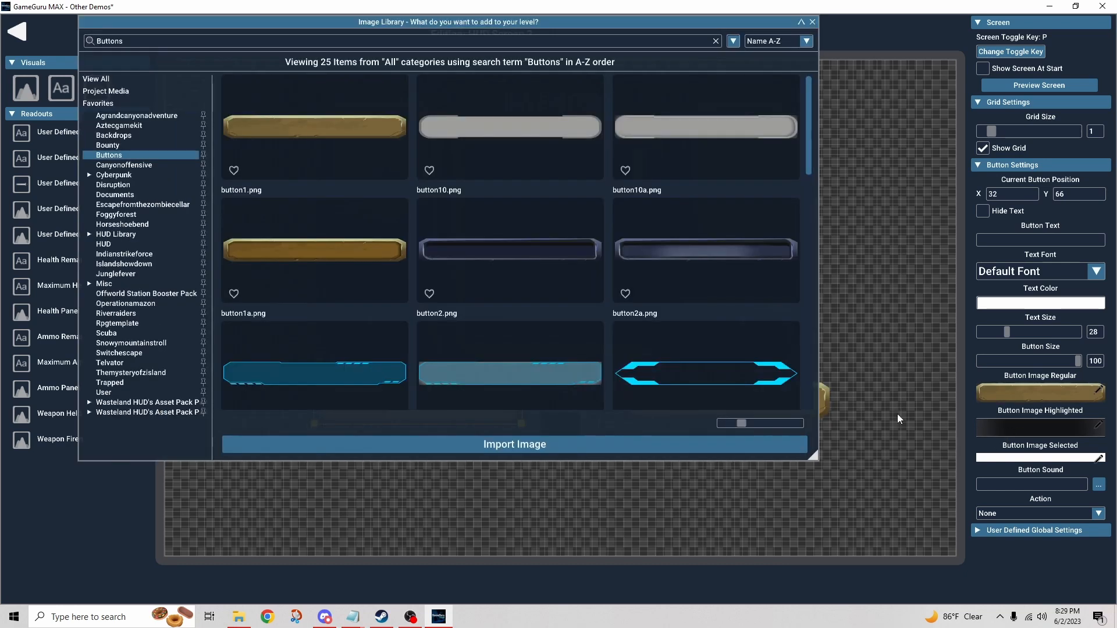
{"action": "left_click", "coordinate": [329, 256]}
{"action": "left_click", "coordinate": [611, 445]}
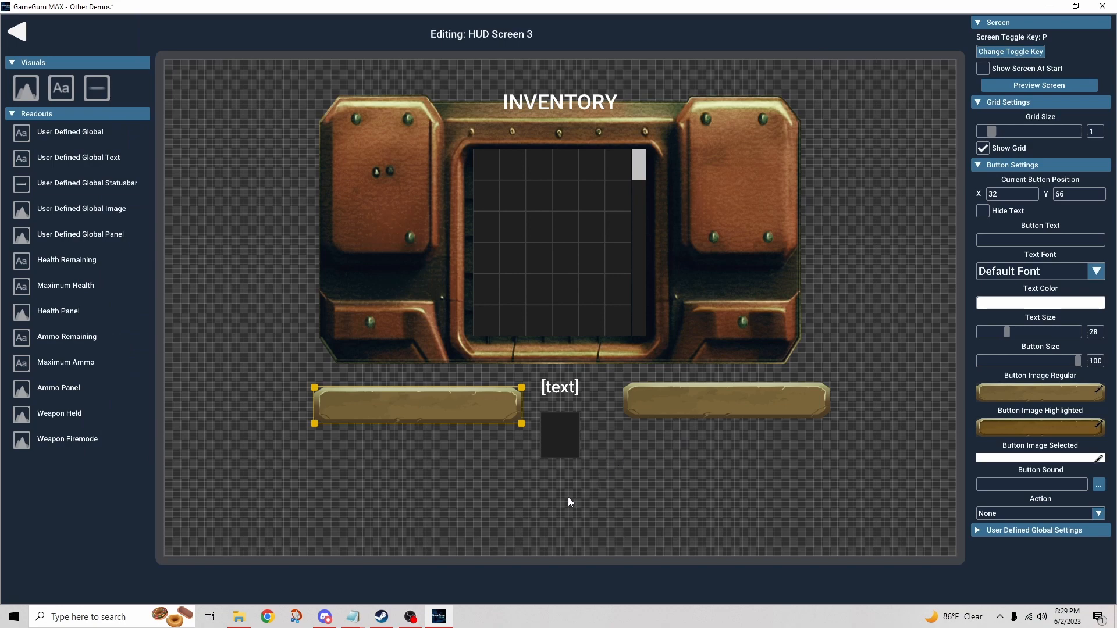
{"action": "left_click", "coordinate": [688, 404]}
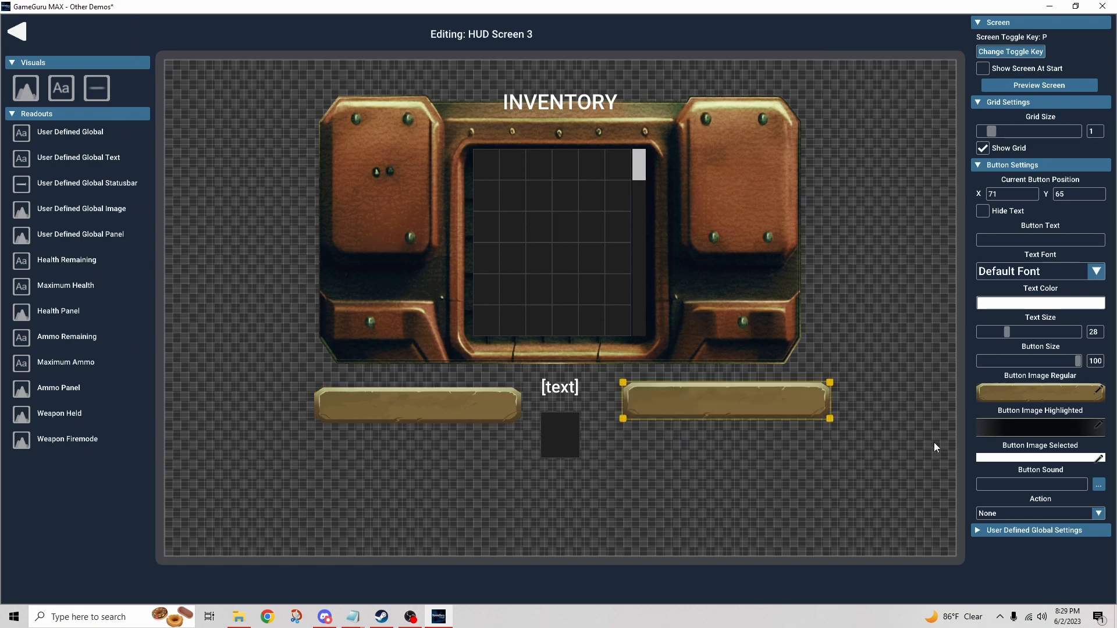
{"action": "left_click", "coordinate": [1028, 426]}
{"action": "left_click", "coordinate": [368, 263]}
{"action": "left_click", "coordinate": [641, 445]}
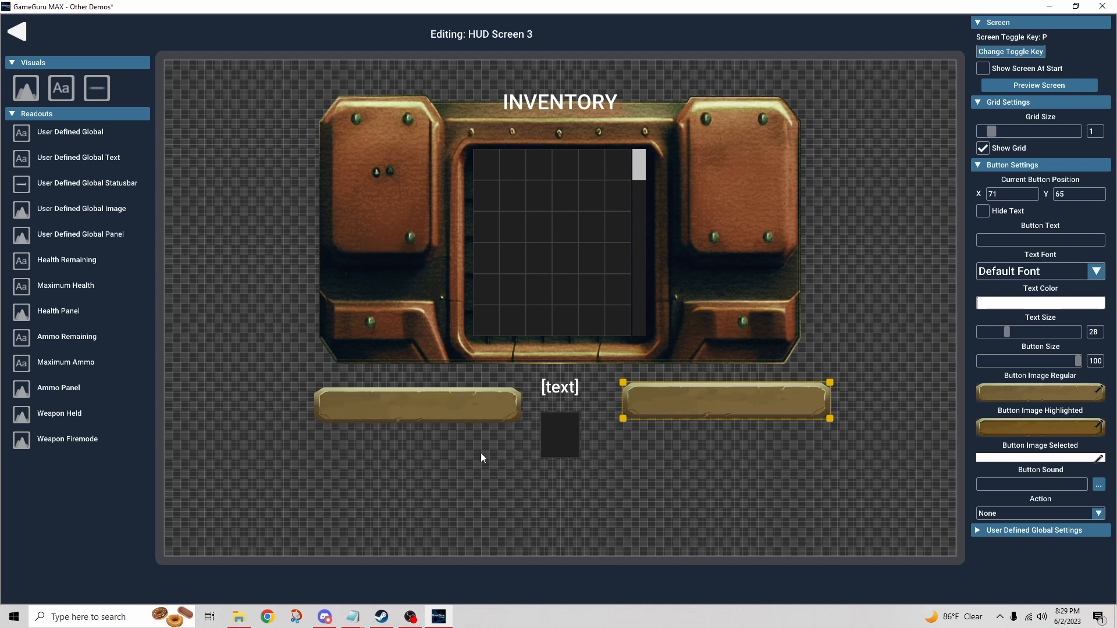
Step: Set the button size of both buttons beside the text readout to 75
{"action": "left_click", "coordinate": [461, 419]}
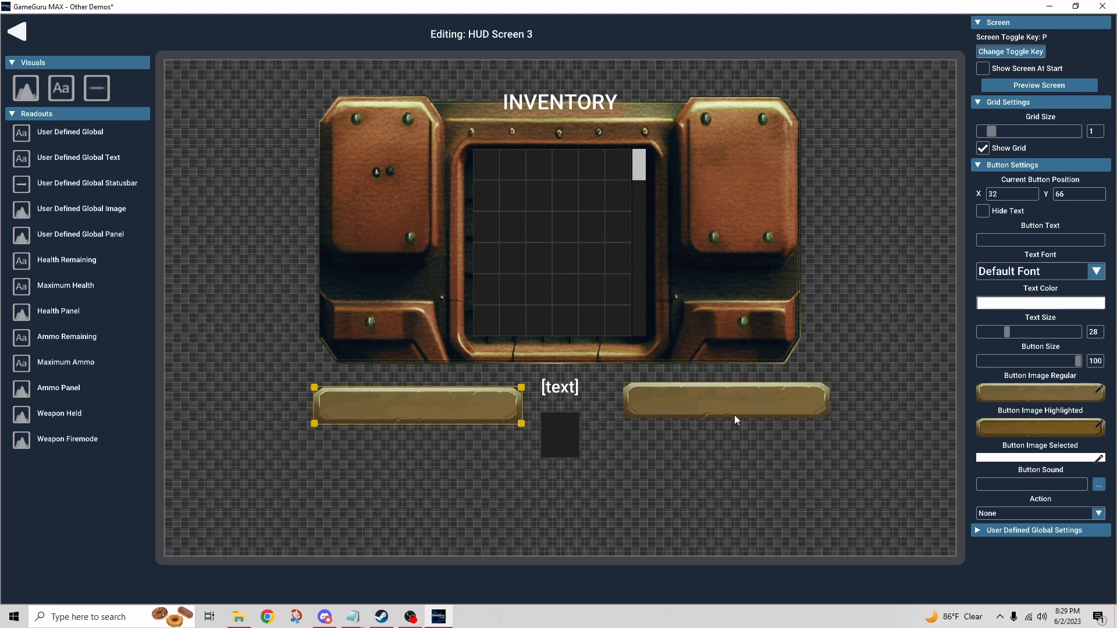
{"action": "left_click", "coordinate": [1096, 361]}
{"action": "type", "text": "75"}
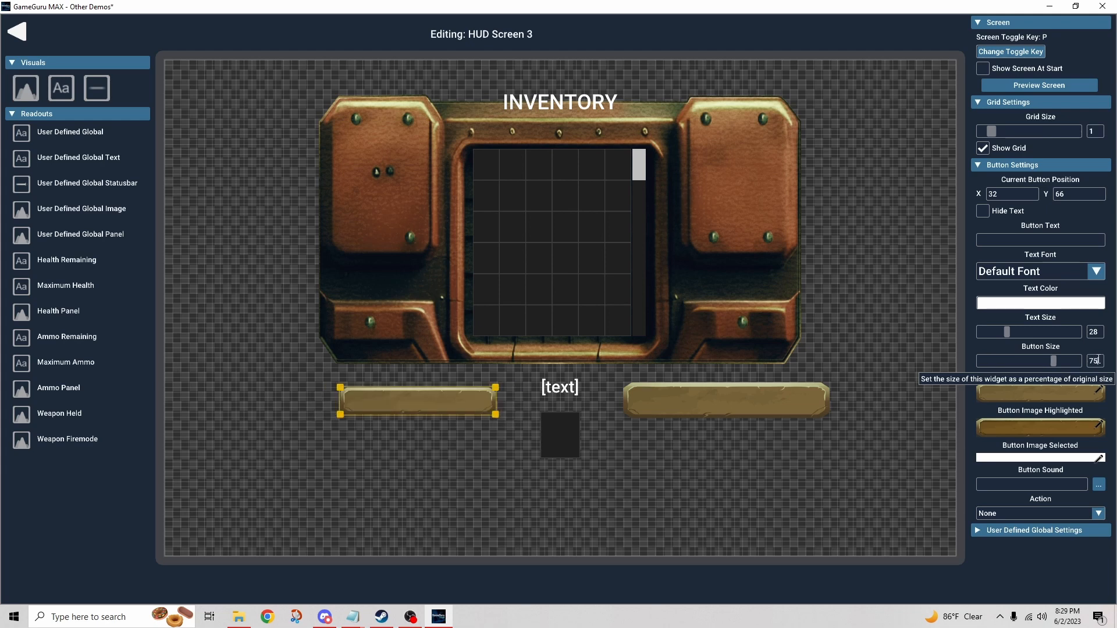
{"action": "left_click", "coordinate": [780, 400]}
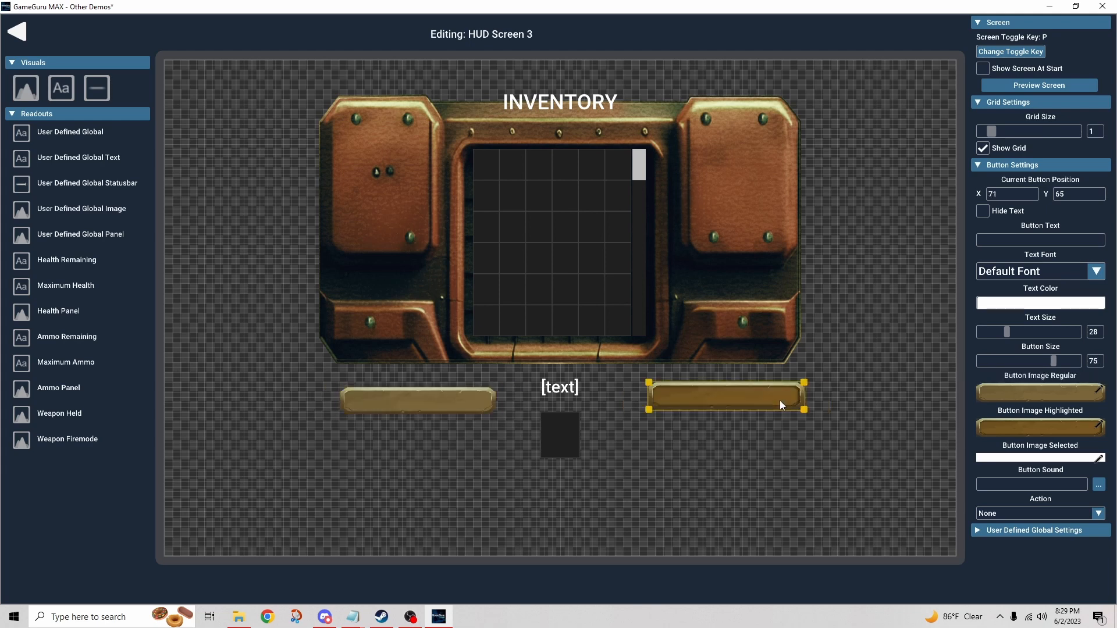
{"action": "left_click", "coordinate": [1094, 360]}
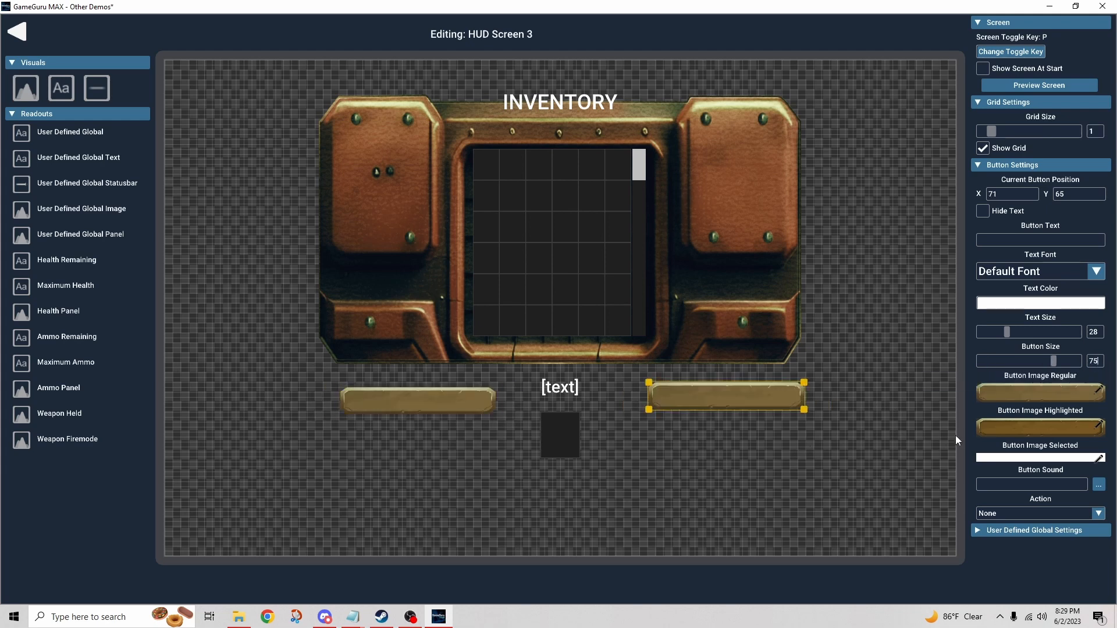
{"action": "left_click", "coordinate": [456, 400]}
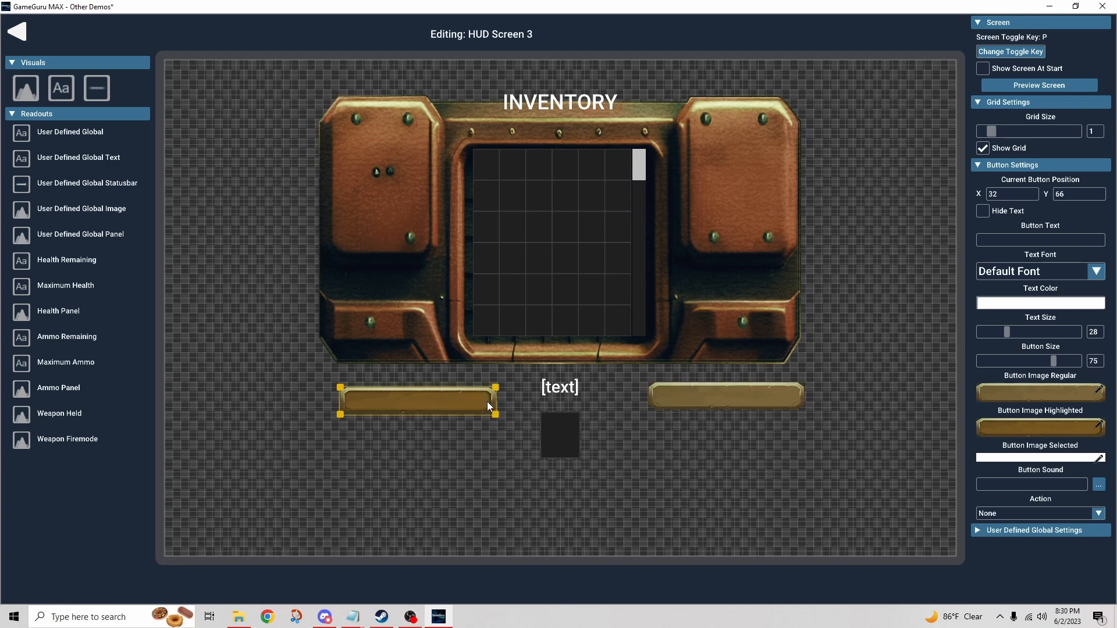
Step: Reposition the two buttons beside the text readout to X 30, Y 66 and X 70, Y 65
{"action": "key", "text": "Left"}
{"action": "key", "text": "Left"}
{"action": "key", "text": "Left"}
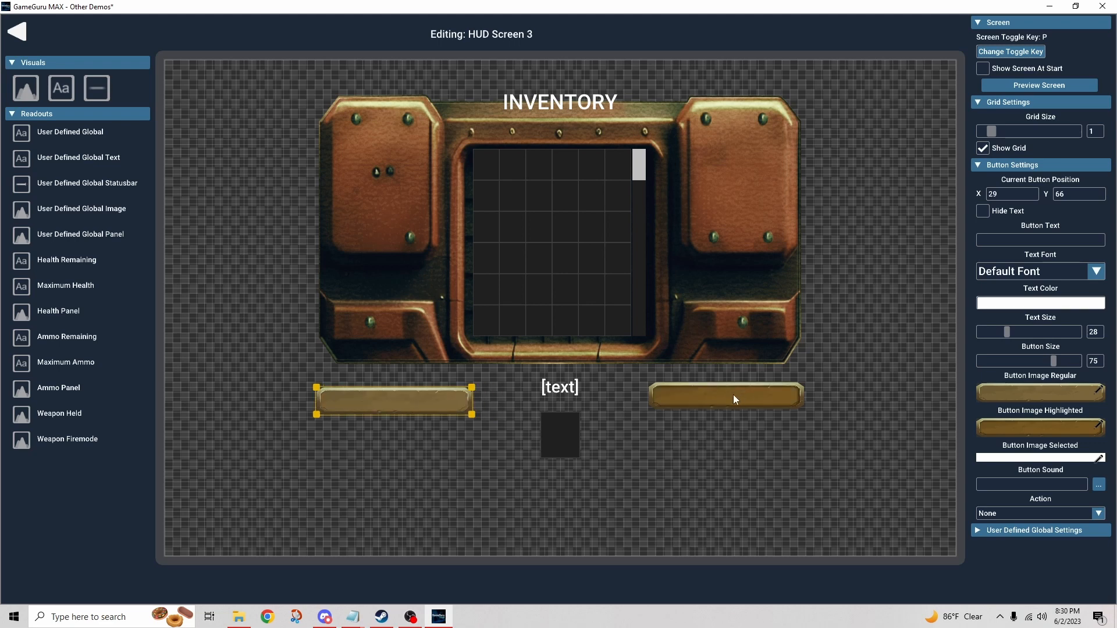
{"action": "key", "text": "Right"}
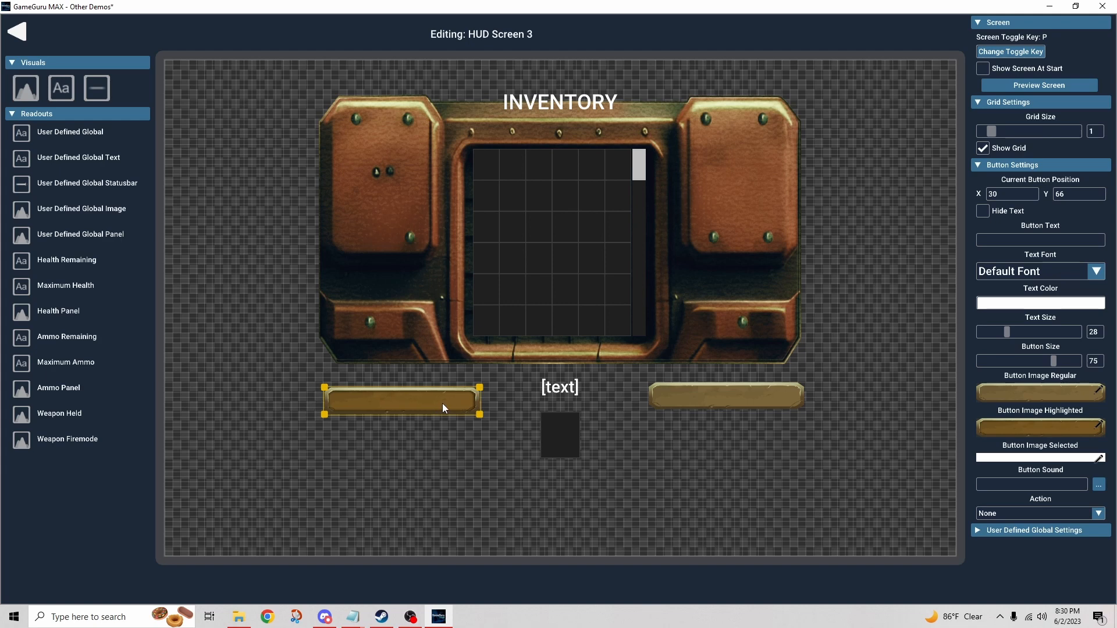
{"action": "left_click_drag", "start_coordinate": [442, 407], "coordinate": [442, 404]}
{"action": "left_click", "coordinate": [752, 397]}
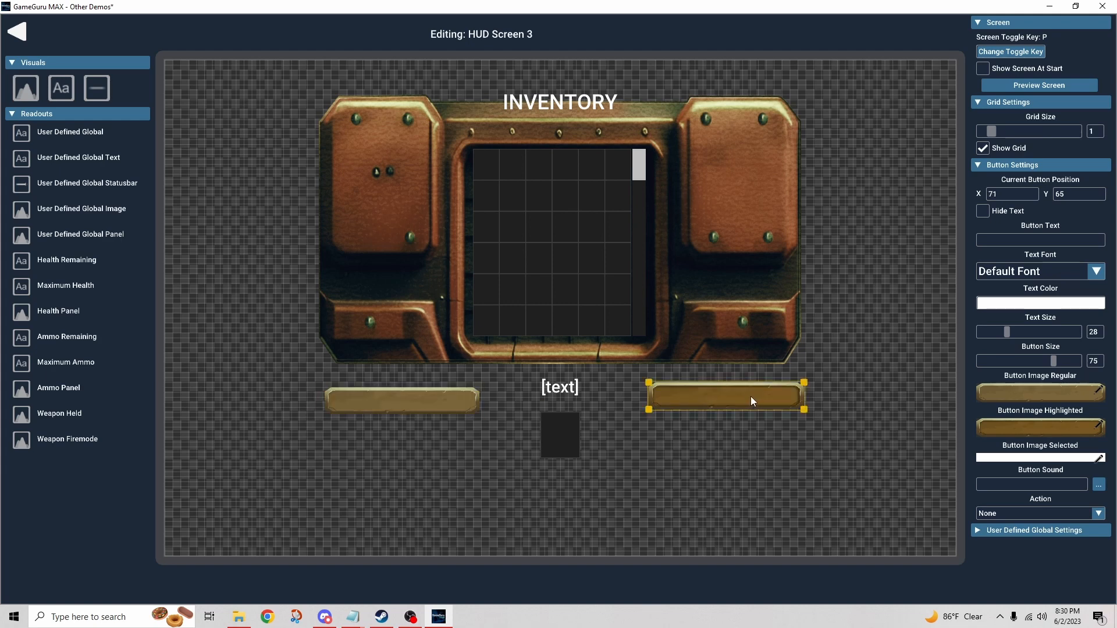
{"action": "left_click_drag", "start_coordinate": [751, 401], "coordinate": [746, 400]}
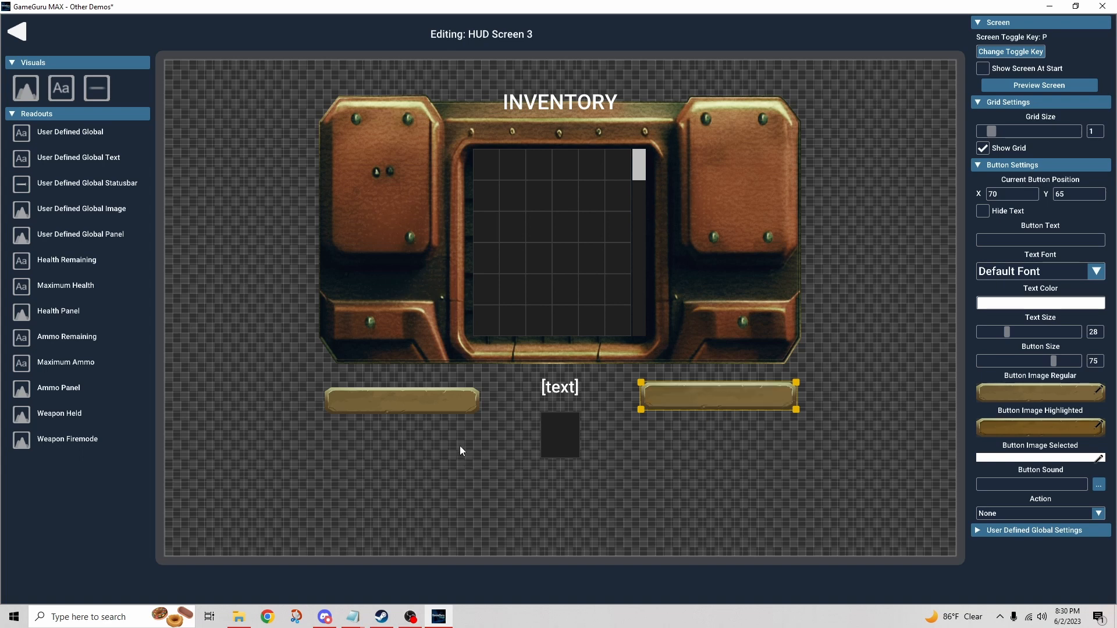
Step: Label the button before the text readout "USE" and set its action to Return Button ID to Lua
{"action": "left_click", "coordinate": [453, 403]}
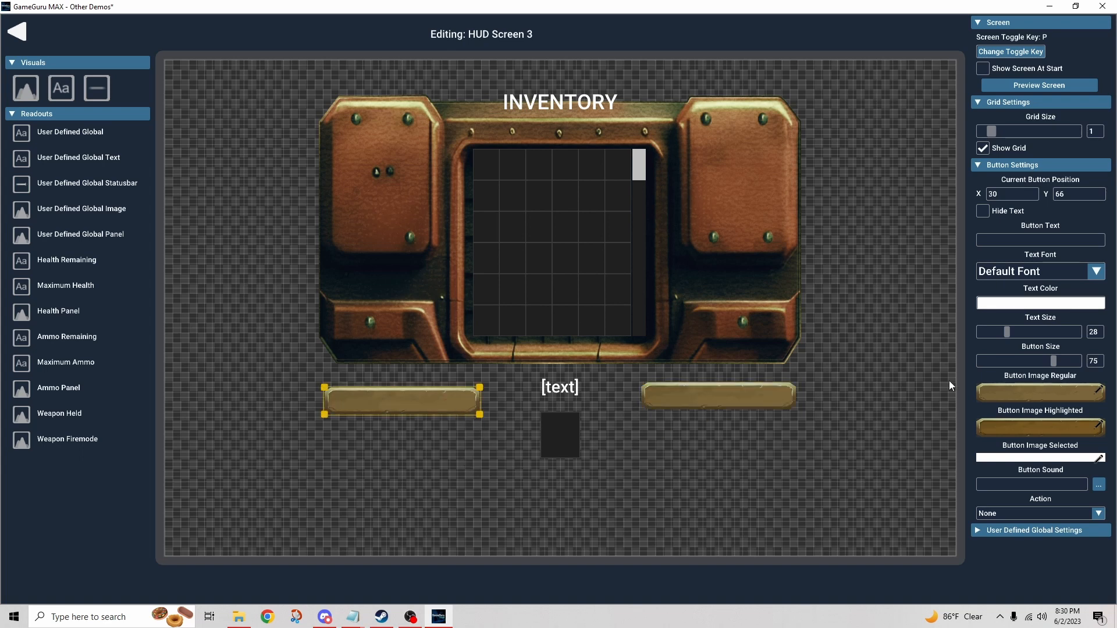
{"action": "left_click", "coordinate": [1019, 237]}
{"action": "type", "text": "USE"}
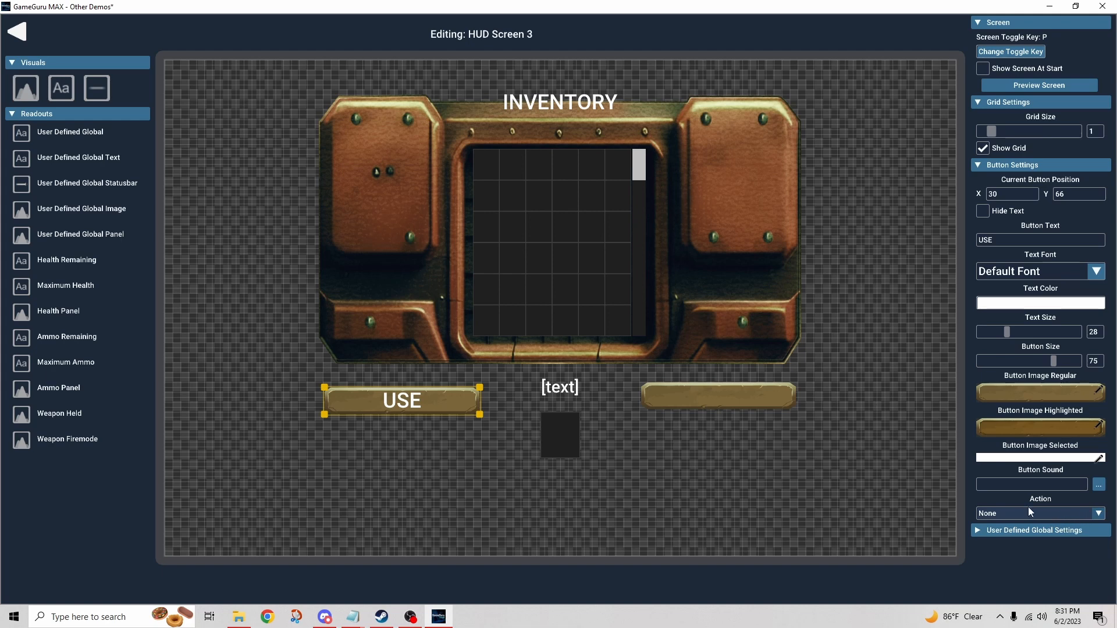
{"action": "left_click", "coordinate": [1098, 514]}
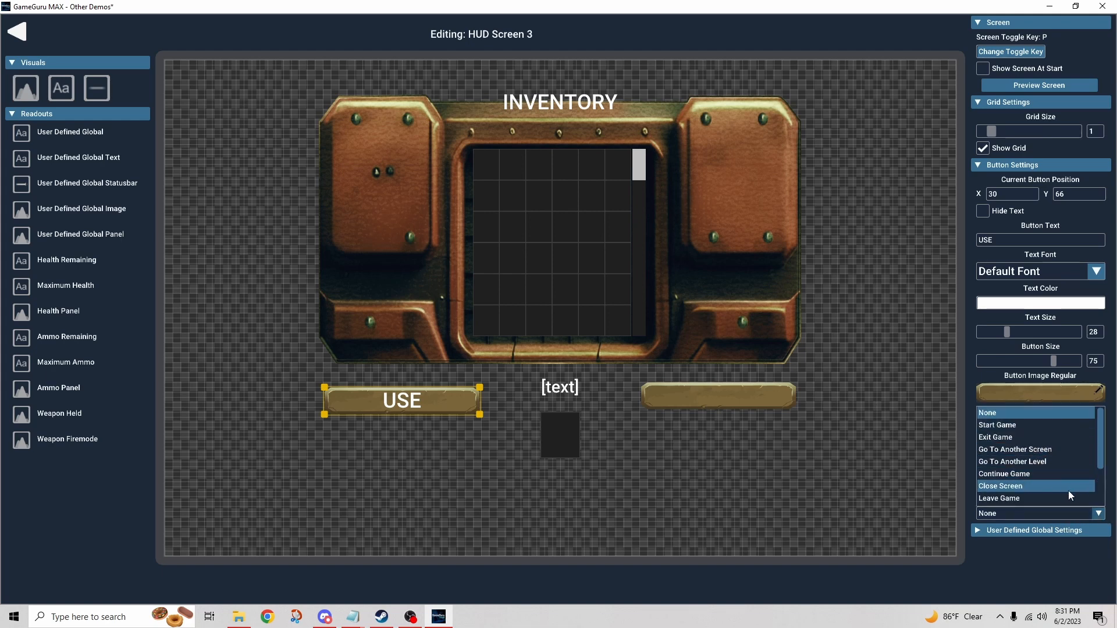
{"action": "scroll", "coordinate": [1053, 478], "scroll_direction": "down", "scroll_amount": 2}
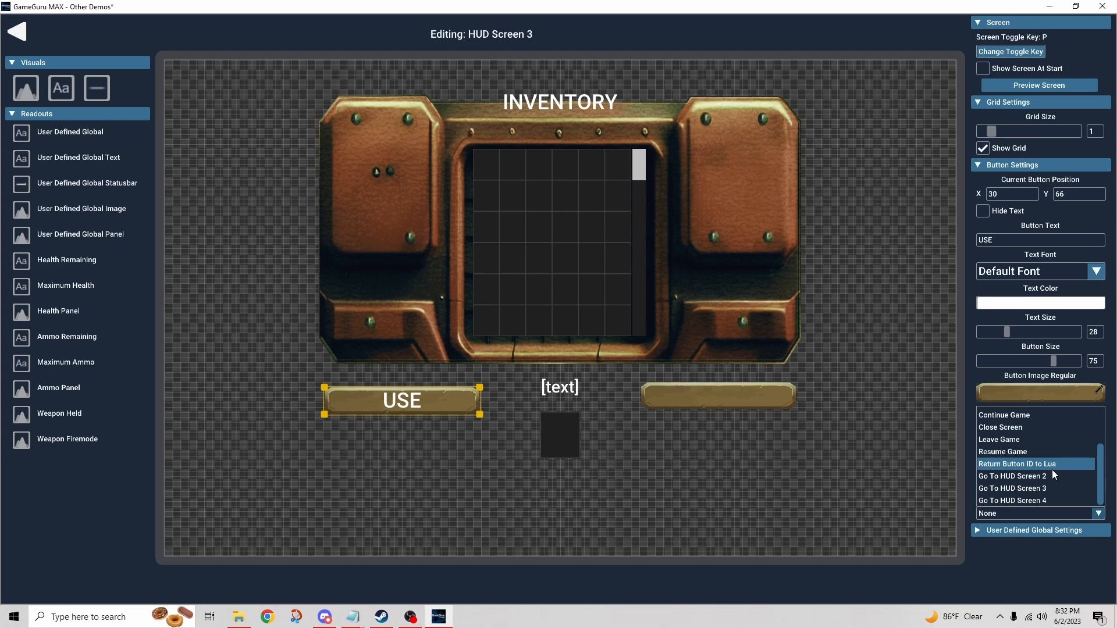
{"action": "left_click", "coordinate": [1052, 469]}
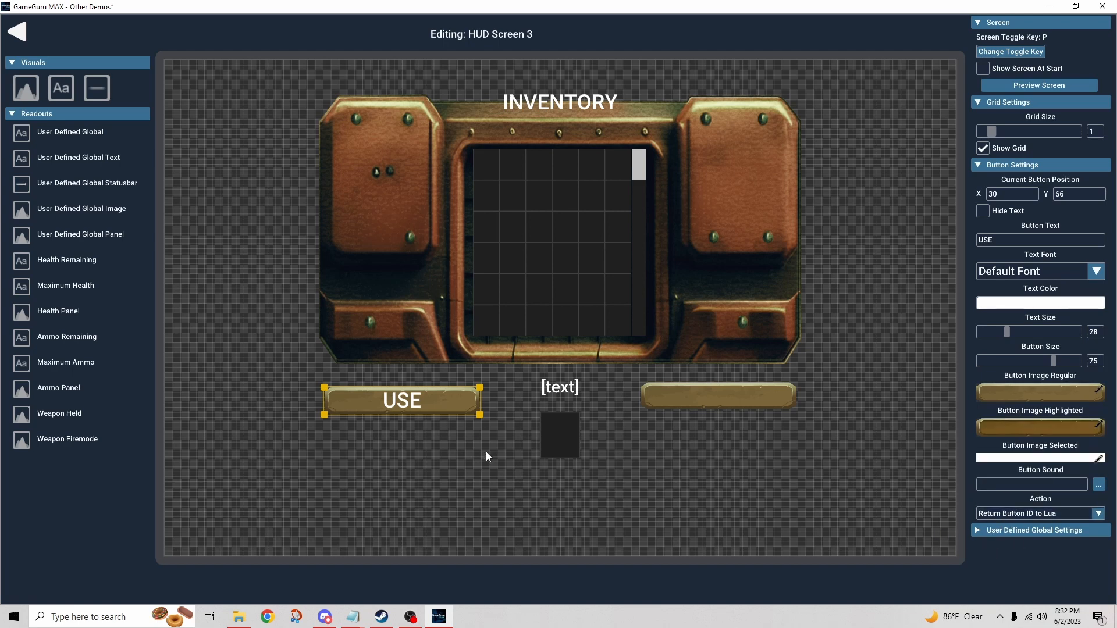
Step: Label the blank button opposite USE "DROP" and set its action to Return Button ID to Lua
{"action": "left_click", "coordinate": [701, 402]}
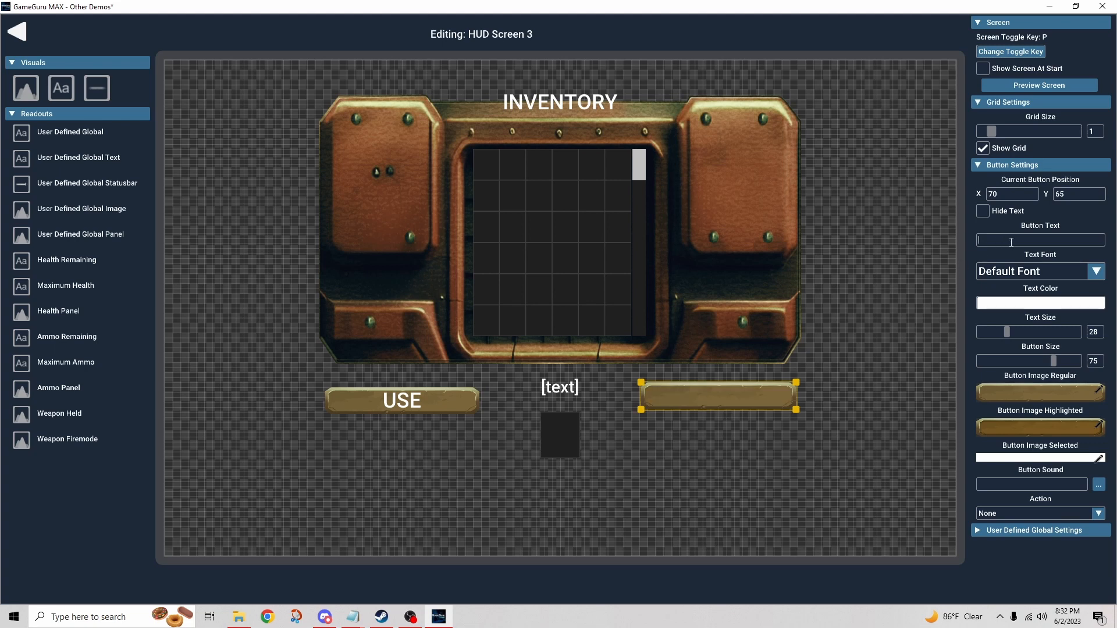
{"action": "type", "text": "DROP"}
{"action": "left_click", "coordinate": [1000, 512]}
{"action": "scroll", "coordinate": [1004, 484], "scroll_direction": "down", "scroll_amount": 1}
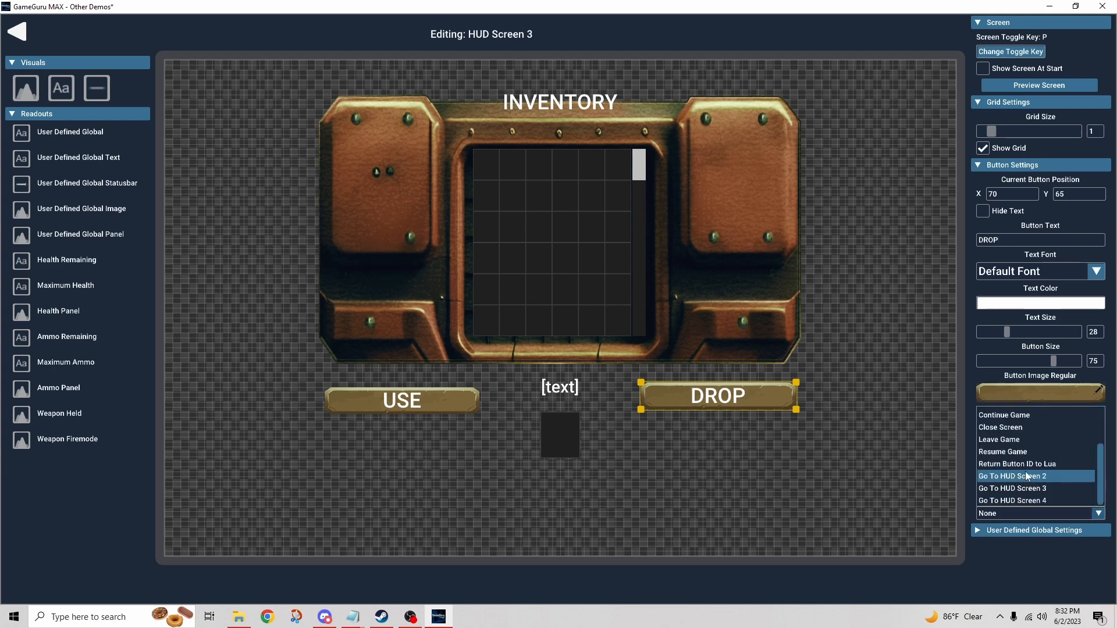
{"action": "left_click", "coordinate": [1021, 463]}
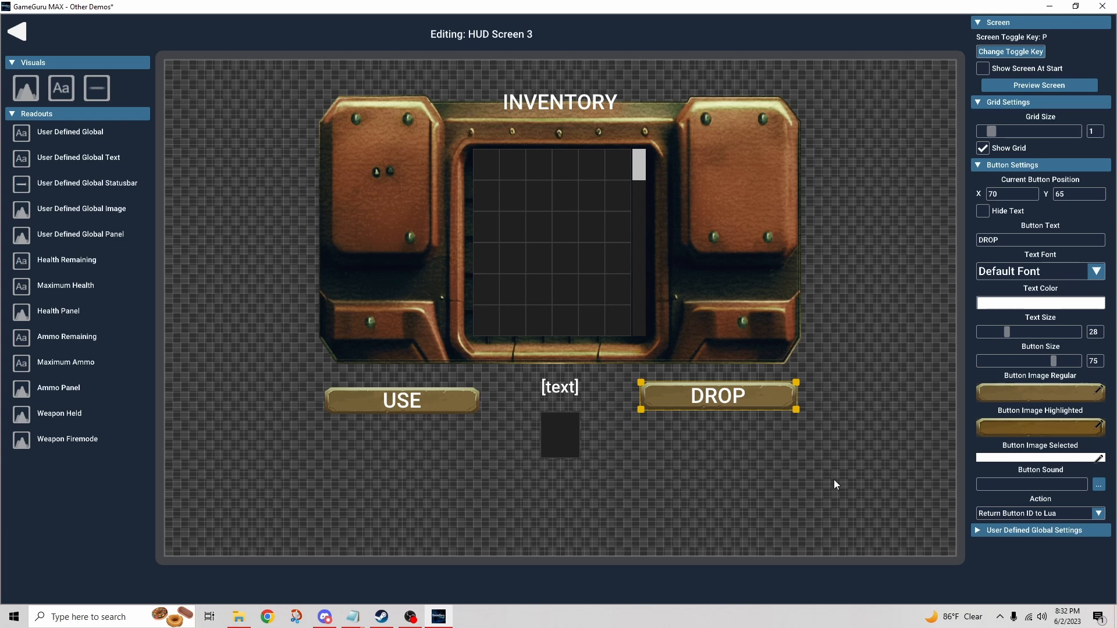
Step: Add a third button at about X 85, Y 89 with button1.png as regular image and button1a.png as highlighted image
{"action": "left_click_drag", "start_coordinate": [96, 88], "coordinate": [816, 546]}
{"action": "left_click", "coordinate": [1062, 394]}
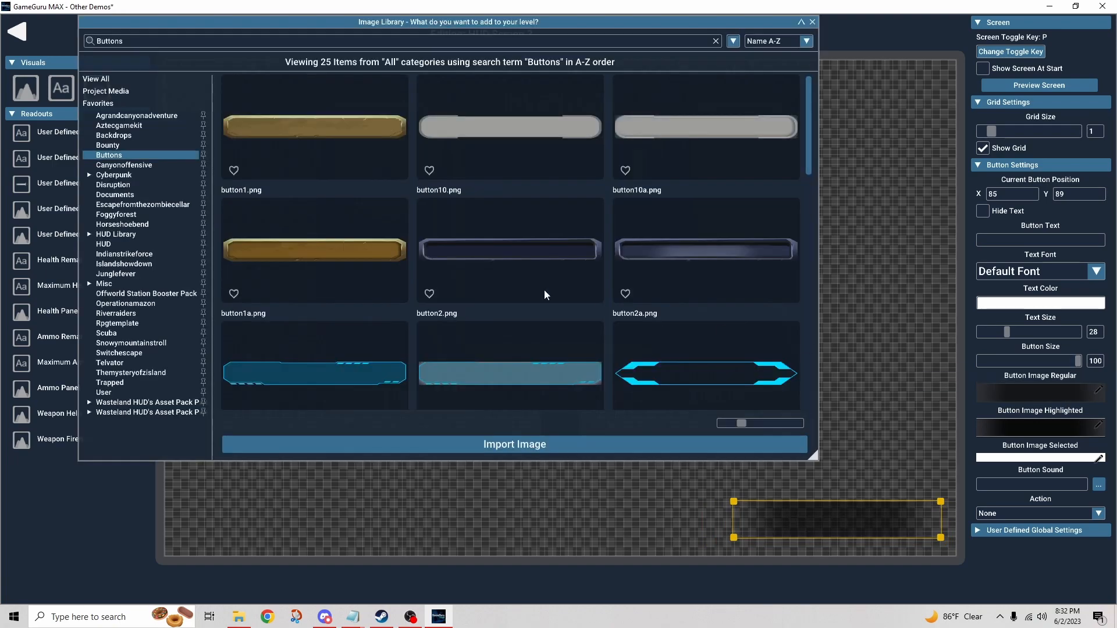
{"action": "left_click", "coordinate": [314, 128]}
{"action": "left_click", "coordinate": [727, 445]}
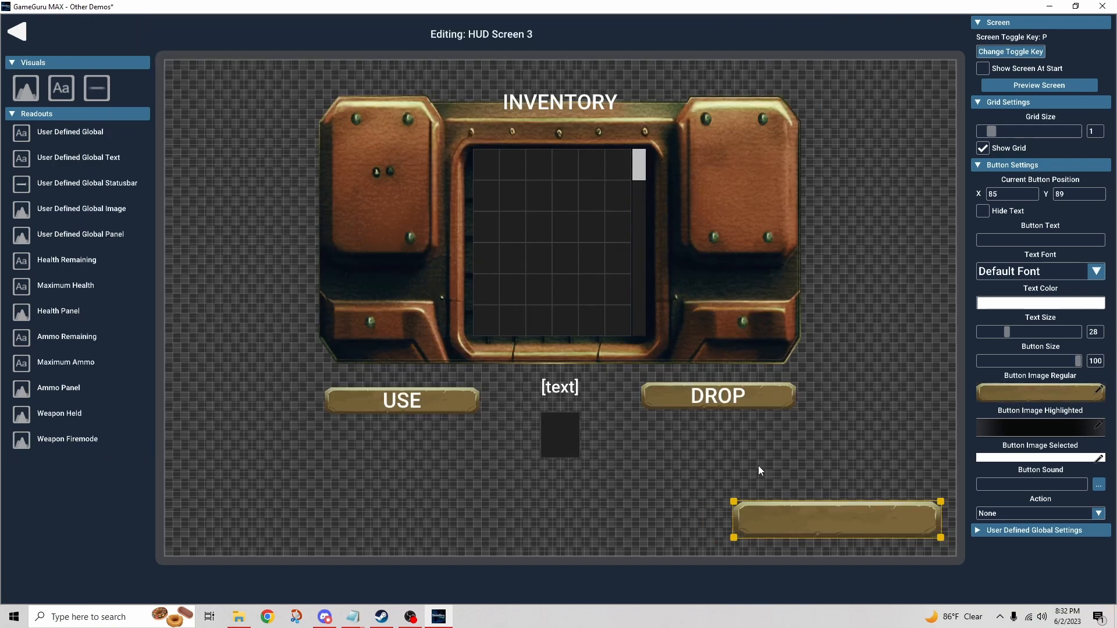
{"action": "left_click", "coordinate": [1014, 428]}
{"action": "left_click", "coordinate": [349, 244]}
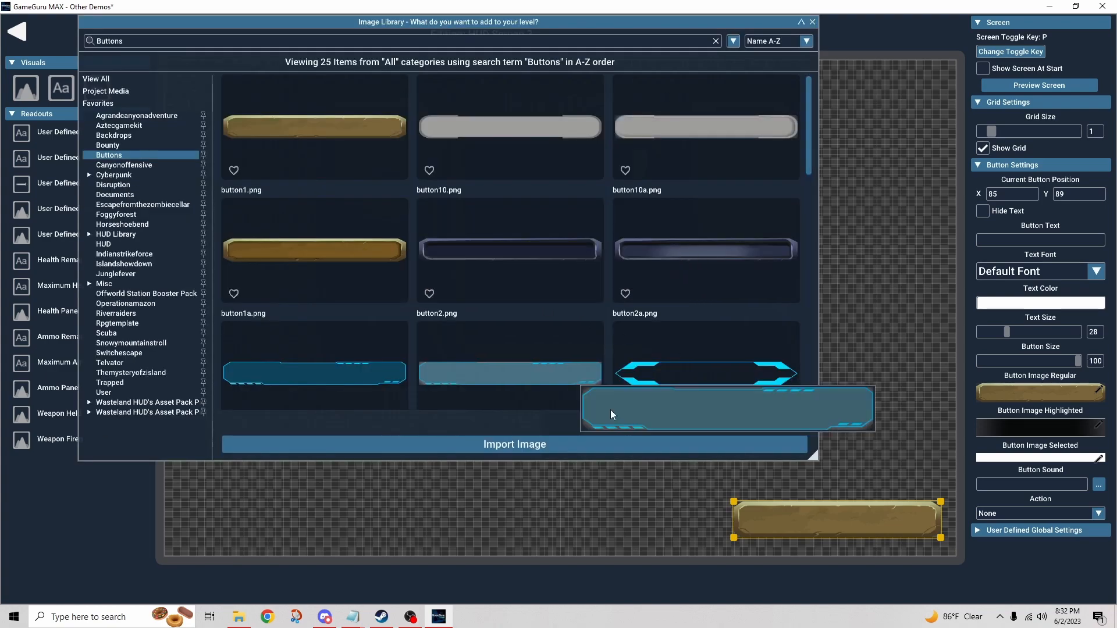
{"action": "left_click", "coordinate": [728, 450]}
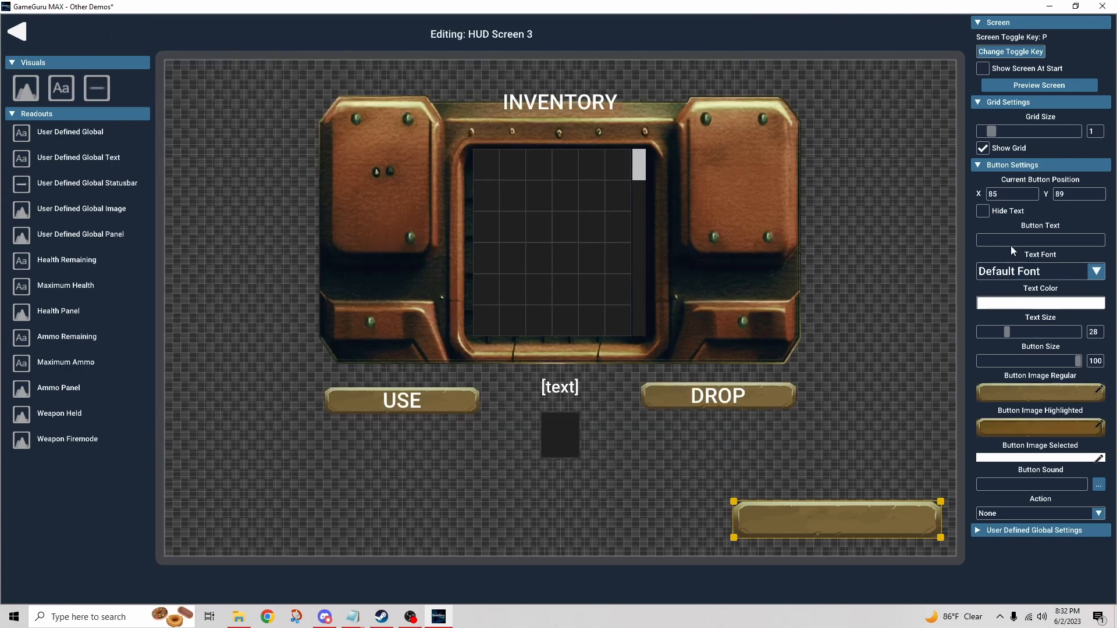
Step: Label the new button below DROP "LEAVE" and set its action to Return Button ID to Lua
{"action": "type", "text": "LEAVE"}
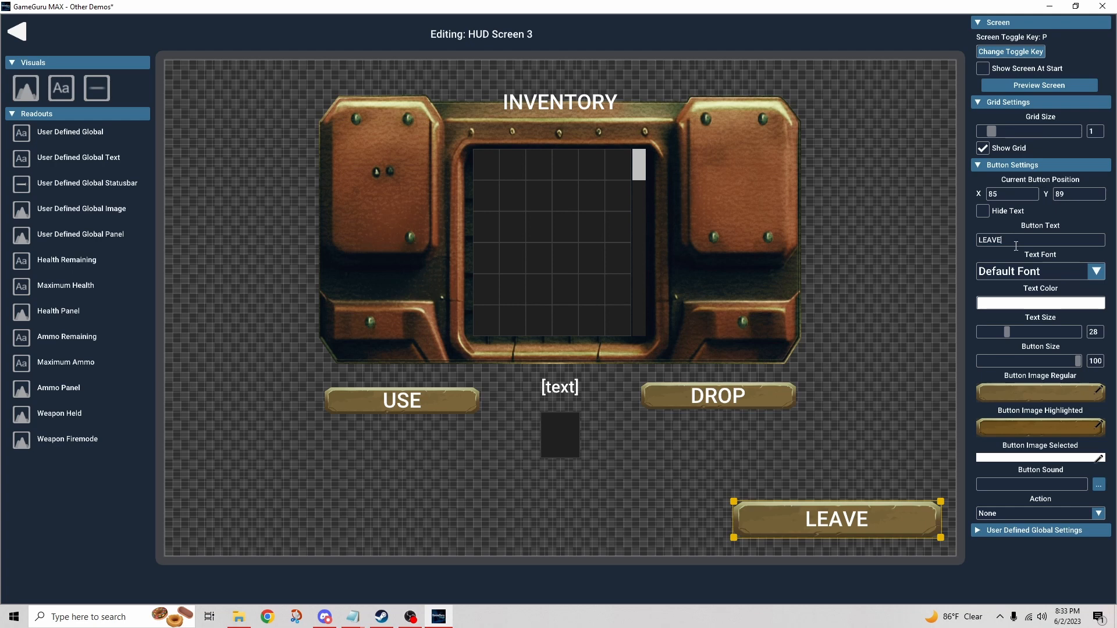
{"action": "left_click", "coordinate": [1027, 514]}
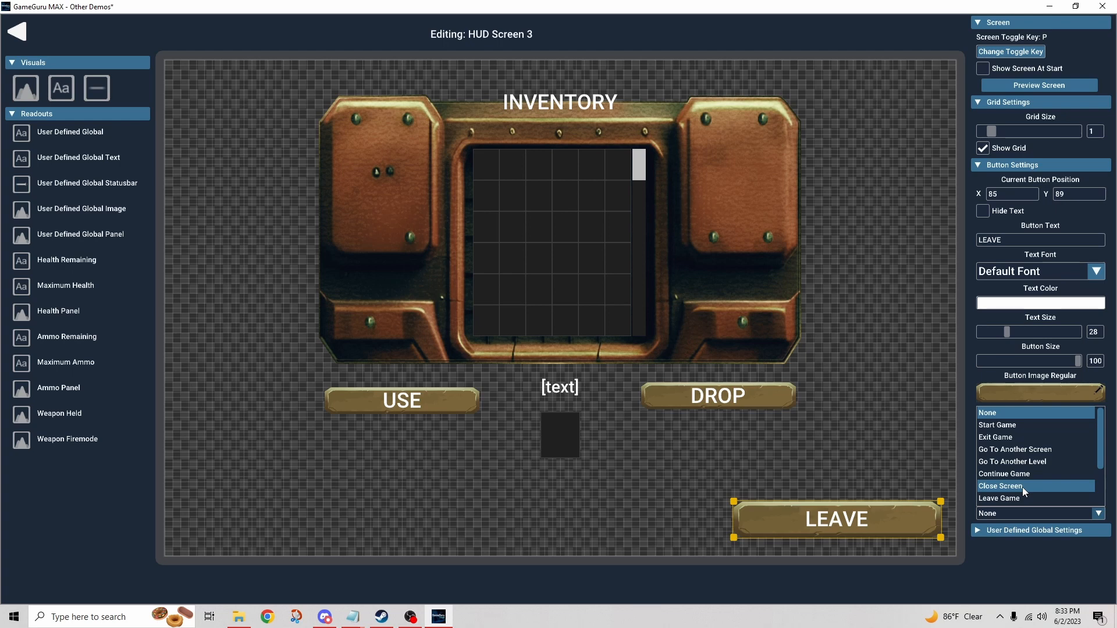
{"action": "scroll", "coordinate": [1023, 490], "scroll_direction": "down", "scroll_amount": 1}
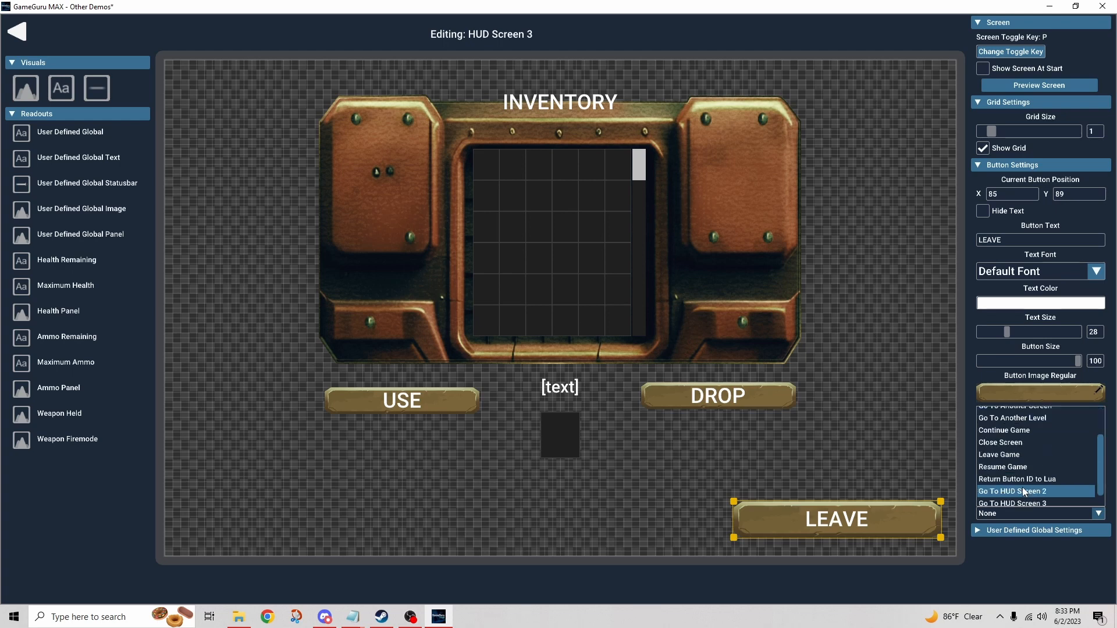
{"action": "left_click", "coordinate": [1025, 481]}
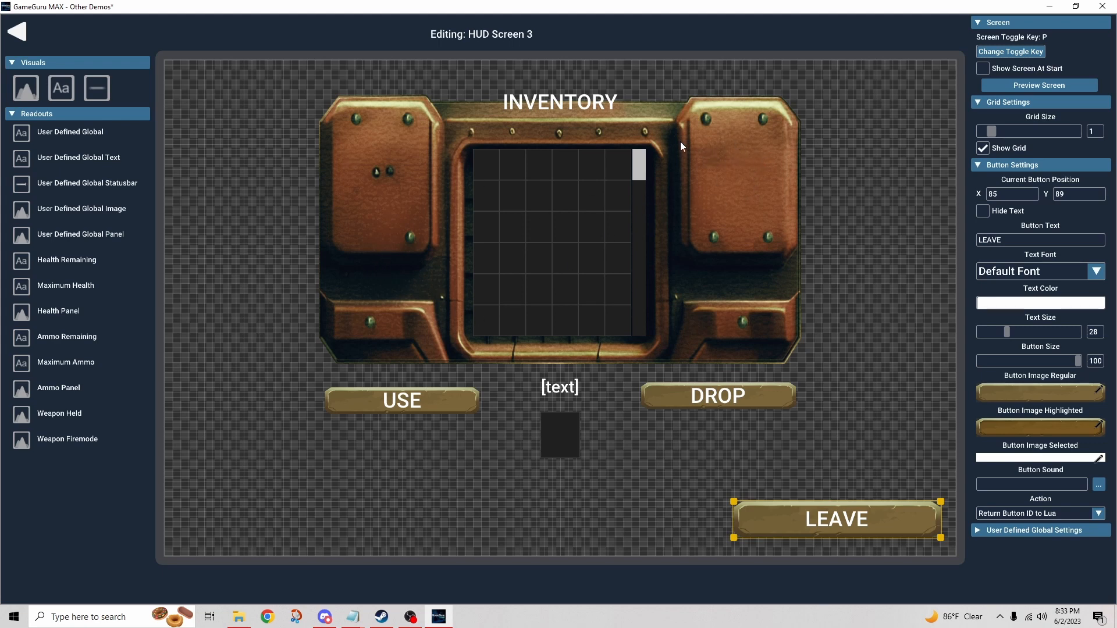
Step: Add a text element reading "Bottlecops:" on the leather panel above DROP, at about X 70, Y 18
{"action": "left_click", "coordinate": [54, 95]}
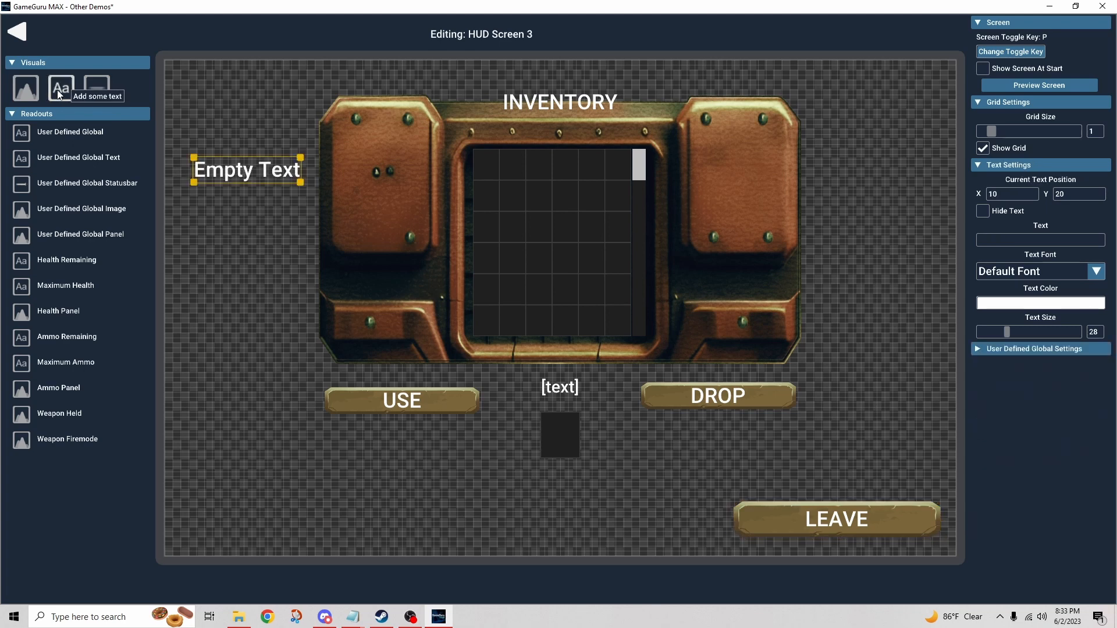
{"action": "left_click_drag", "start_coordinate": [235, 170], "coordinate": [722, 160]}
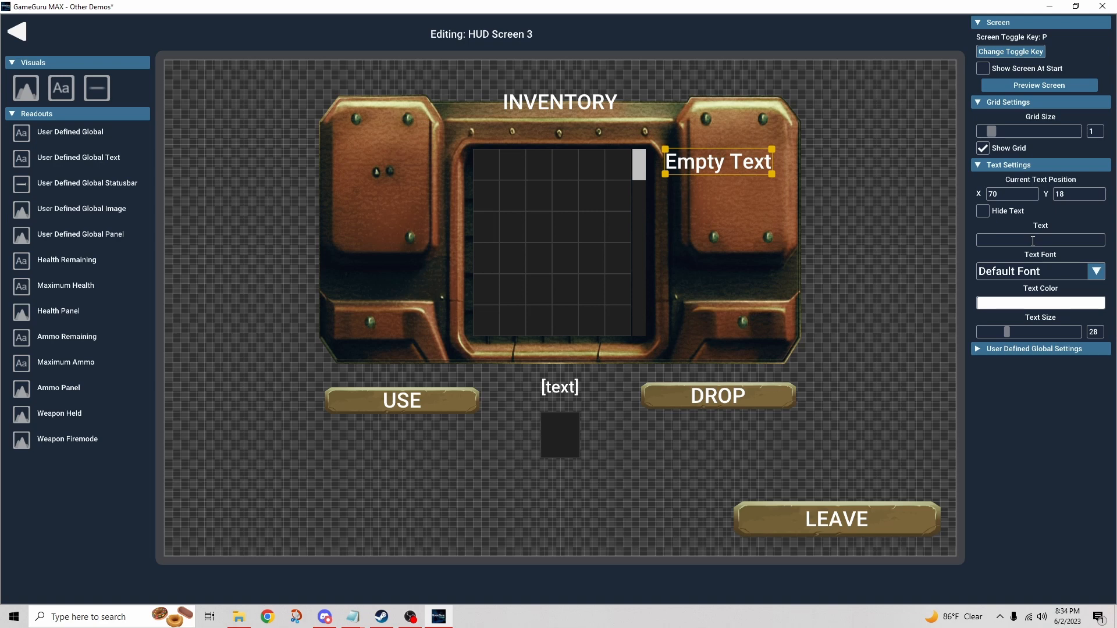
{"action": "type", "text": "Bottlec"}
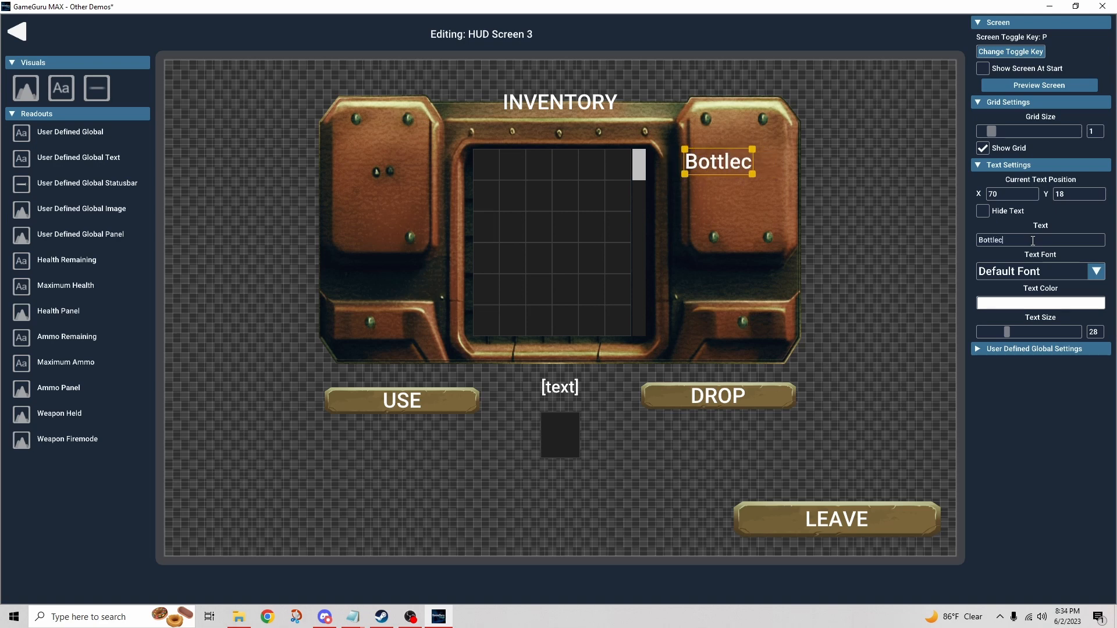
{"action": "type", "text": "ops"}
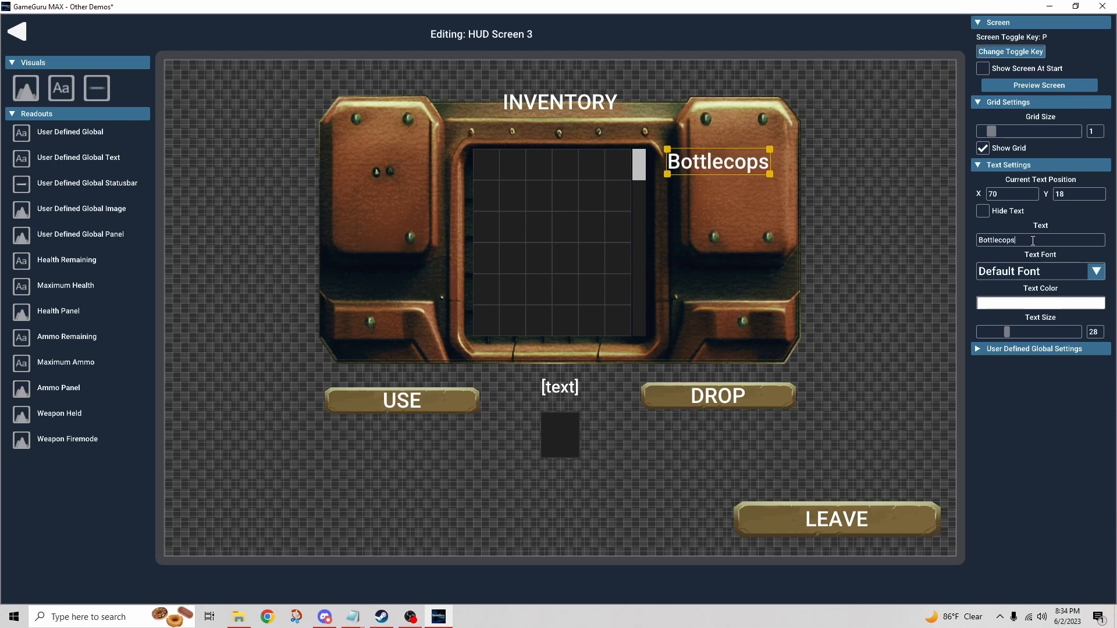
{"action": "type", "text": ":"}
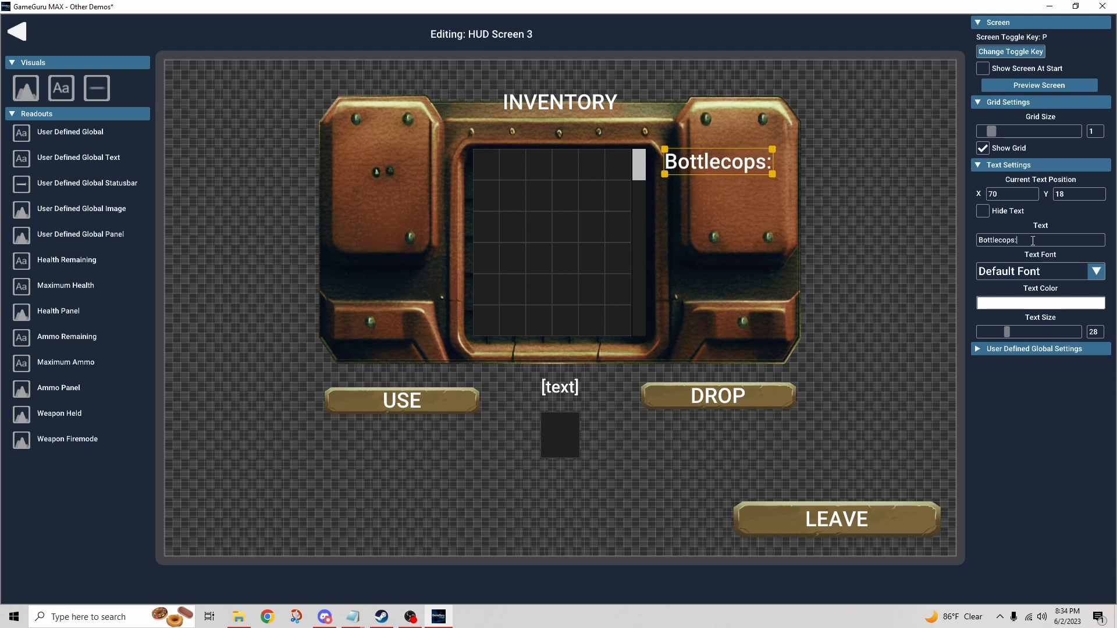
Step: Set the "Bottlecops:" text size to 20 and move the text to X 71, Y 15
{"action": "left_click", "coordinate": [1095, 332]}
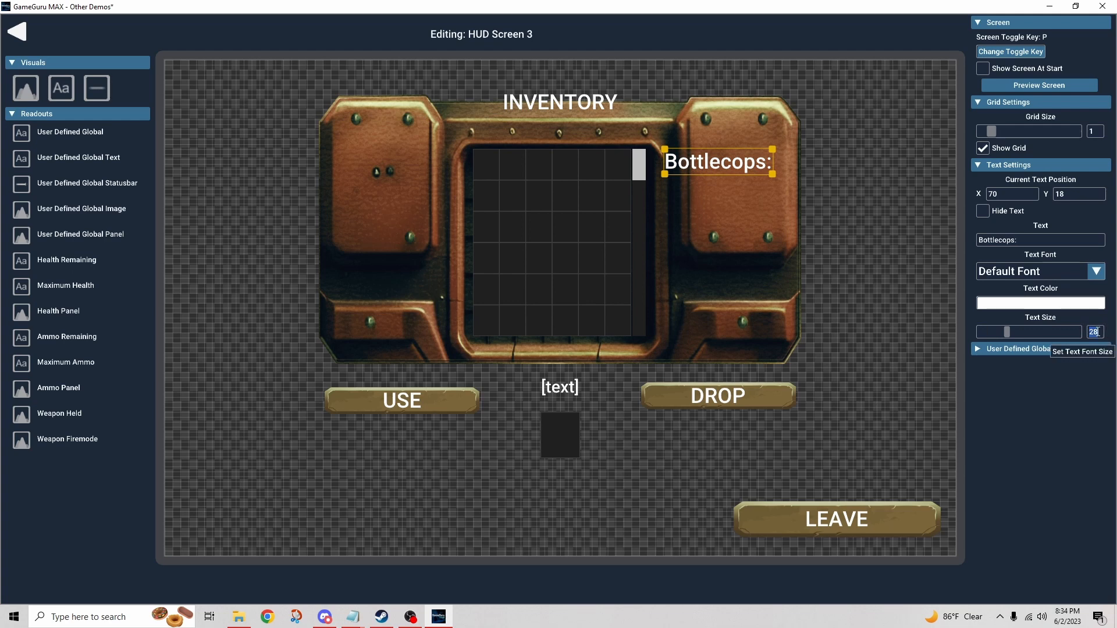
{"action": "type", "text": "20"}
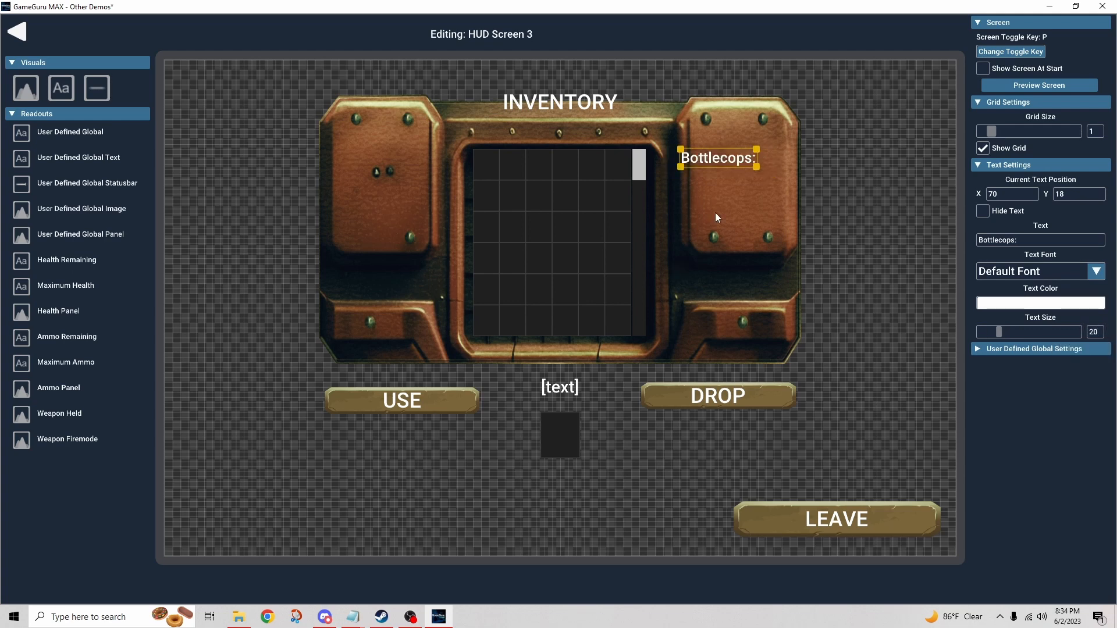
{"action": "left_click_drag", "start_coordinate": [713, 159], "coordinate": [724, 149]}
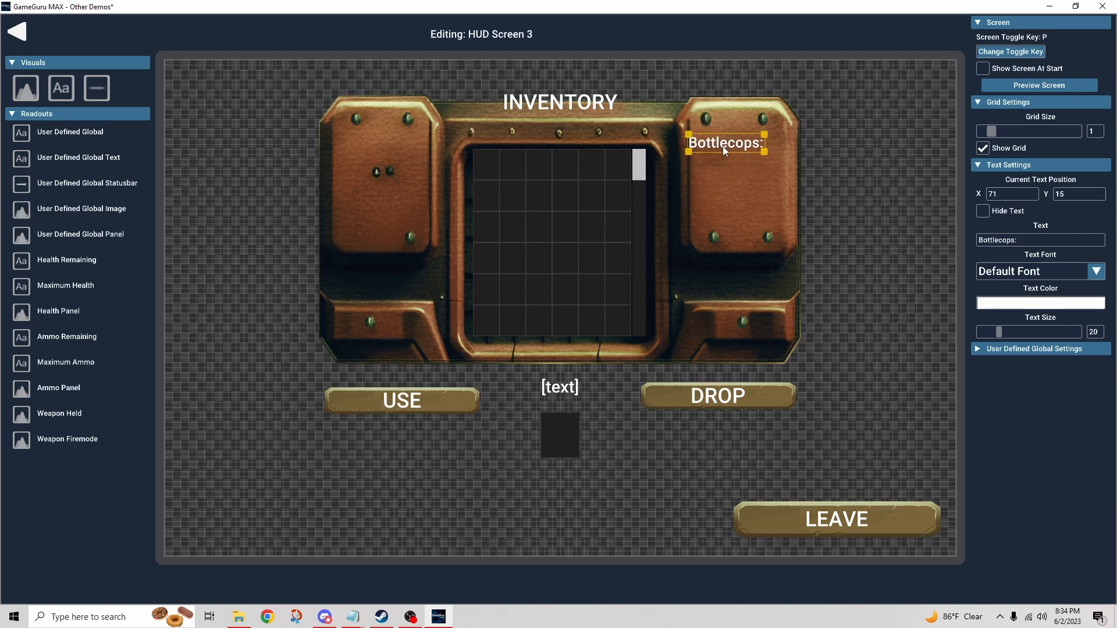
{"action": "left_click", "coordinate": [743, 183]}
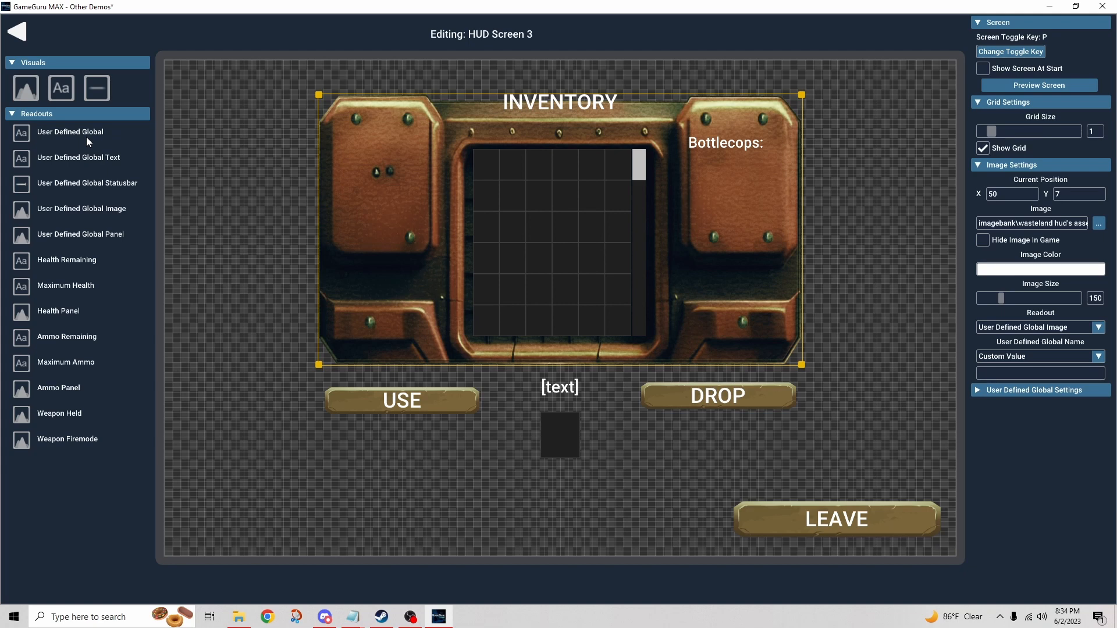
Step: Add a User Defined Global readout beside "Bottlecops:" at X 77, Y 15 and set its global name to the custom value MyBottlecaps
{"action": "left_click", "coordinate": [28, 137]}
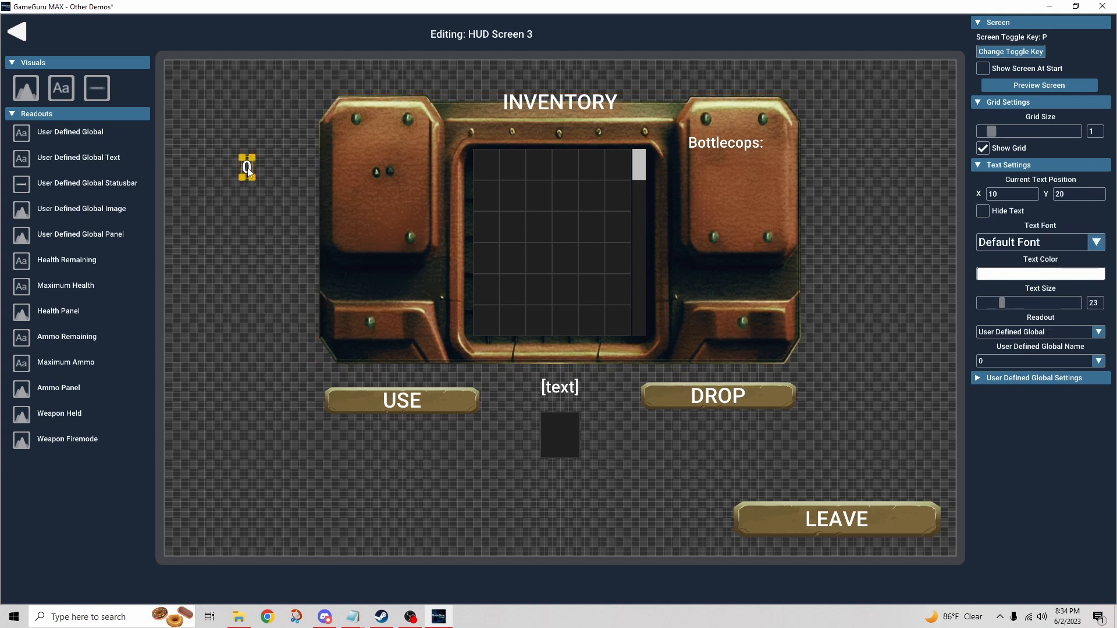
{"action": "left_click_drag", "start_coordinate": [246, 168], "coordinate": [787, 148]}
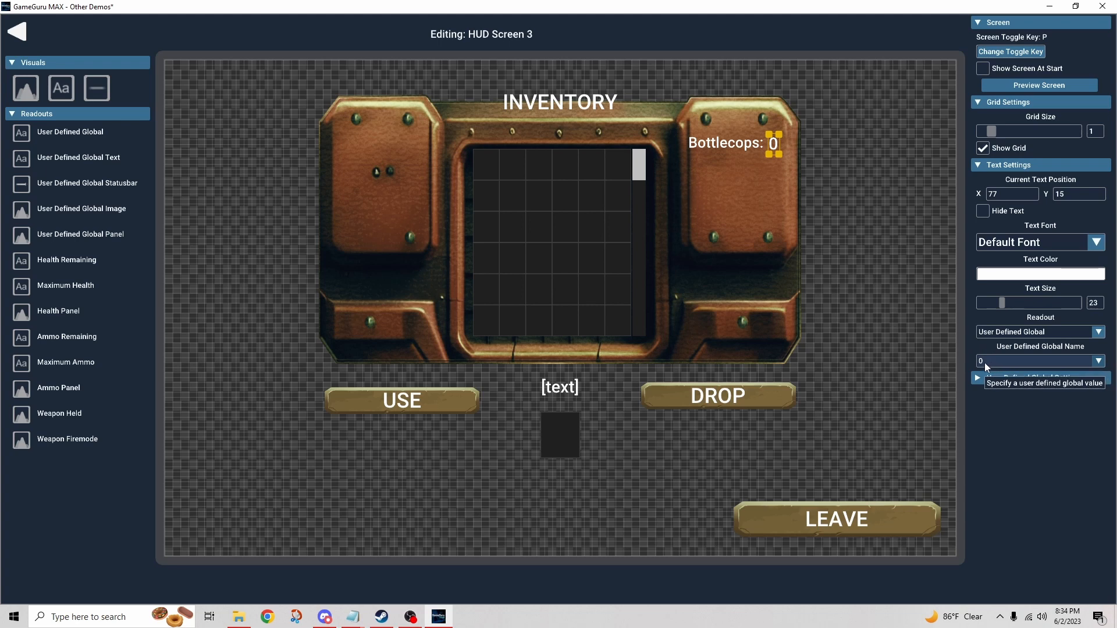
{"action": "left_click", "coordinate": [1099, 361]}
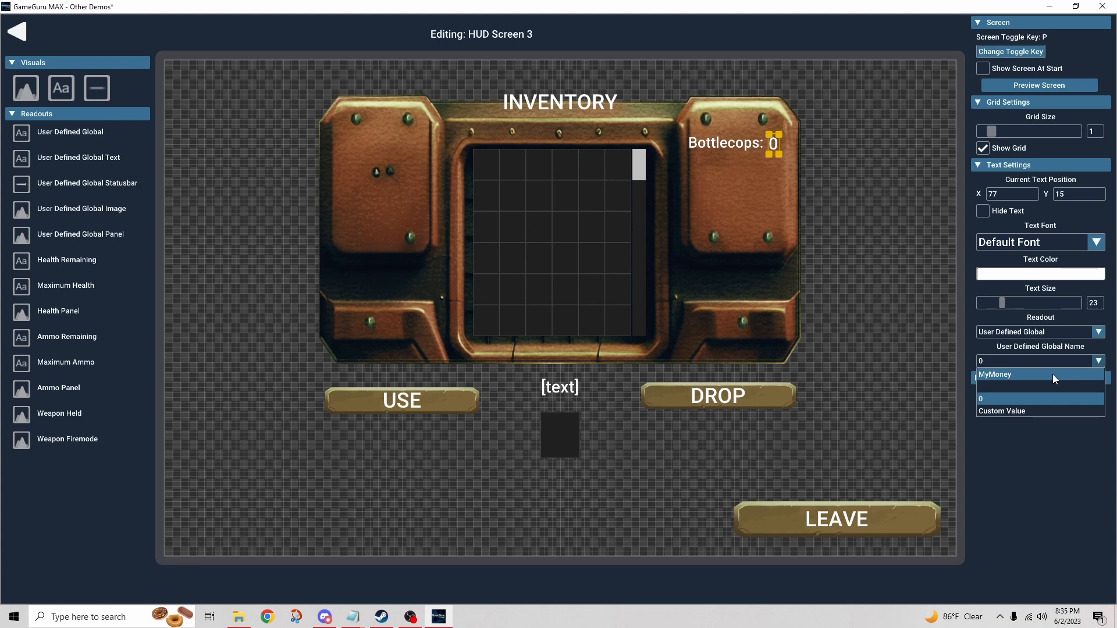
{"action": "left_click", "coordinate": [1032, 412]}
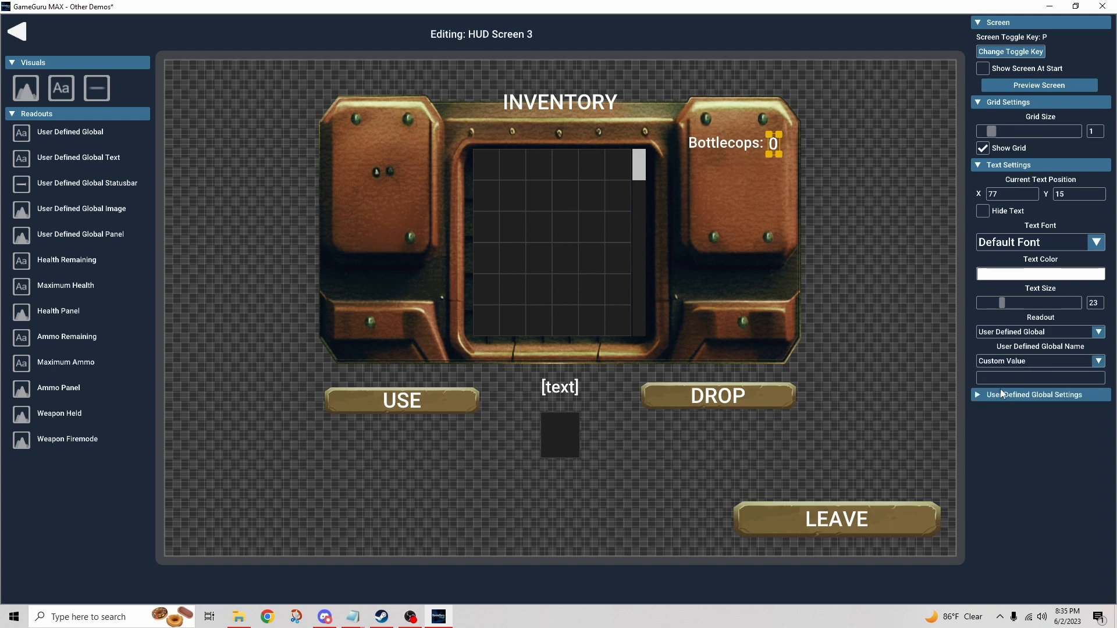
{"action": "left_click", "coordinate": [993, 376]}
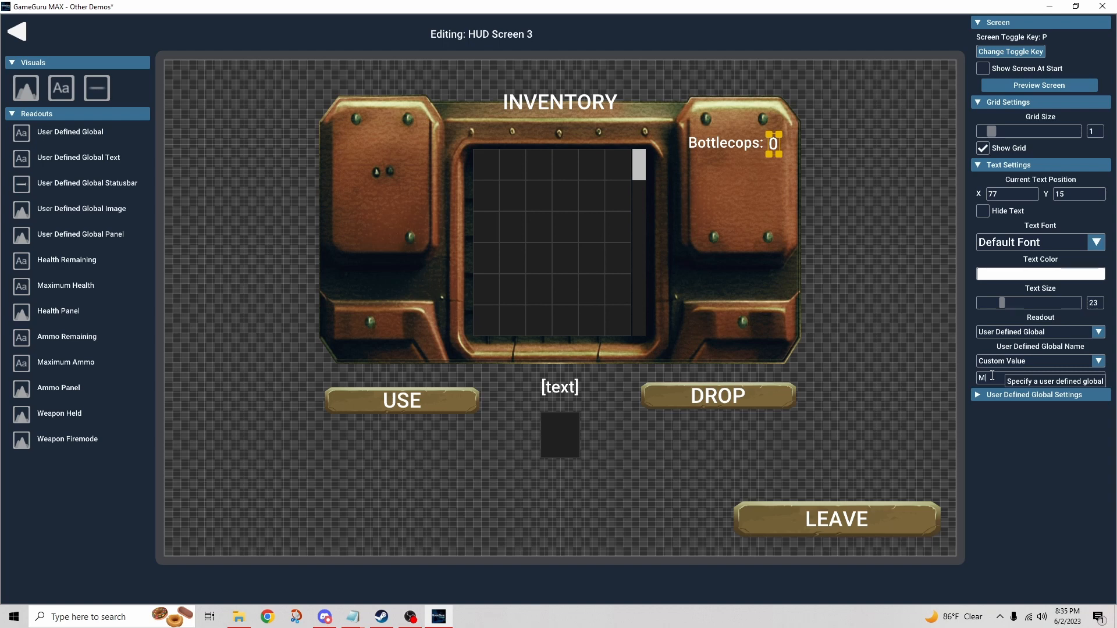
{"action": "type", "text": "B"}
{"action": "key", "text": "BackSpace"}
{"action": "type", "text": "MyBottlecaps"}
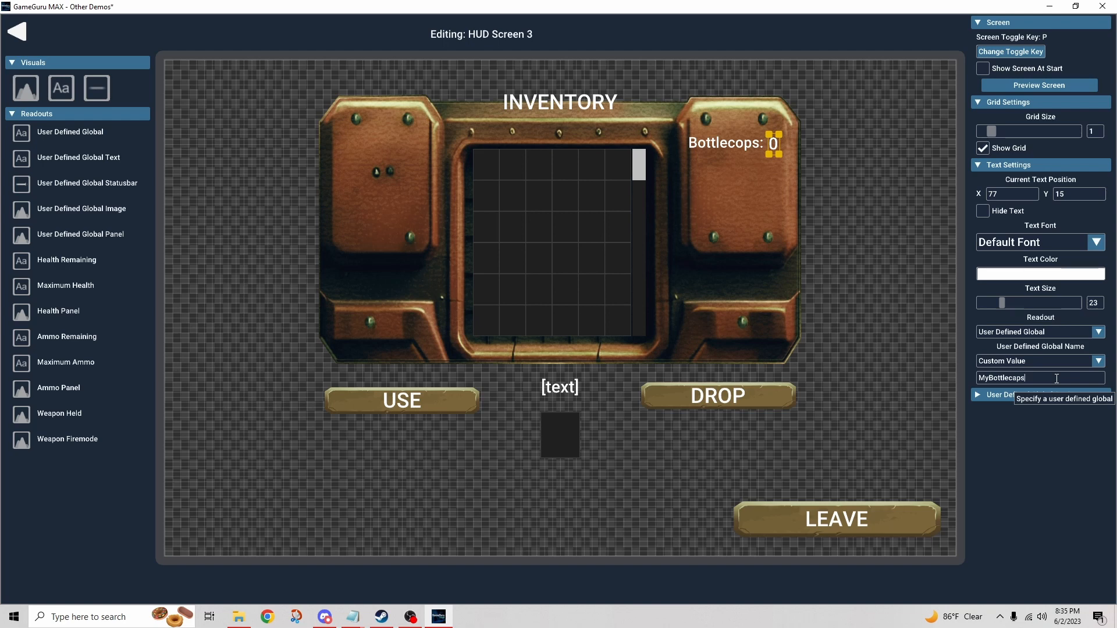
Step: Try the MyMoney global on the bottlecaps readout and set its name back to the custom value MyBottlecaps
{"action": "key", "text": "Return"}
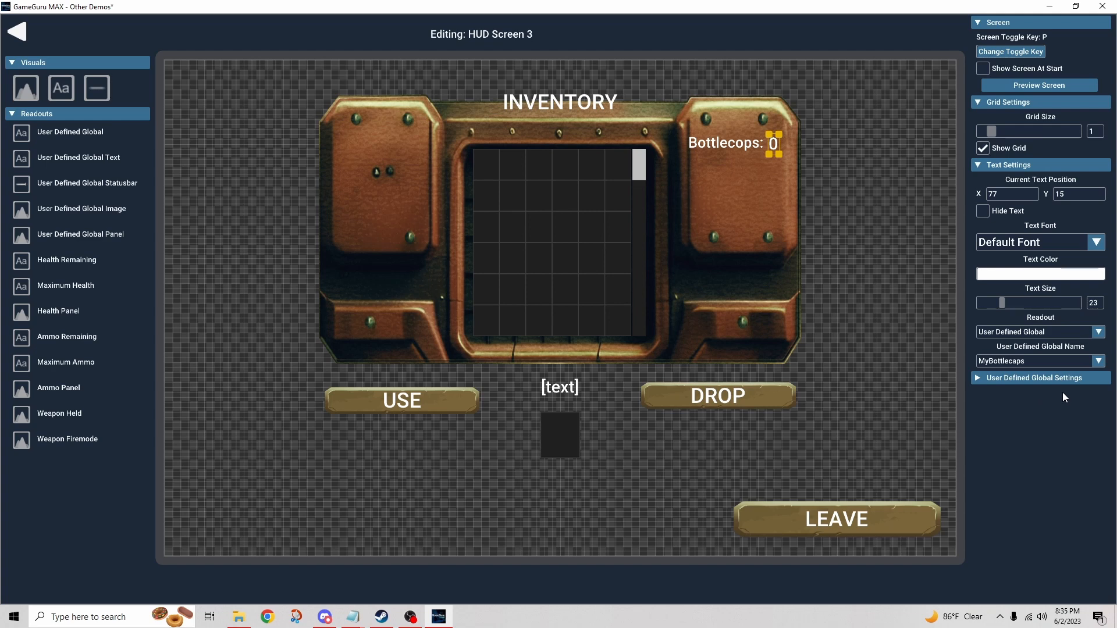
{"action": "left_click", "coordinate": [1100, 362]}
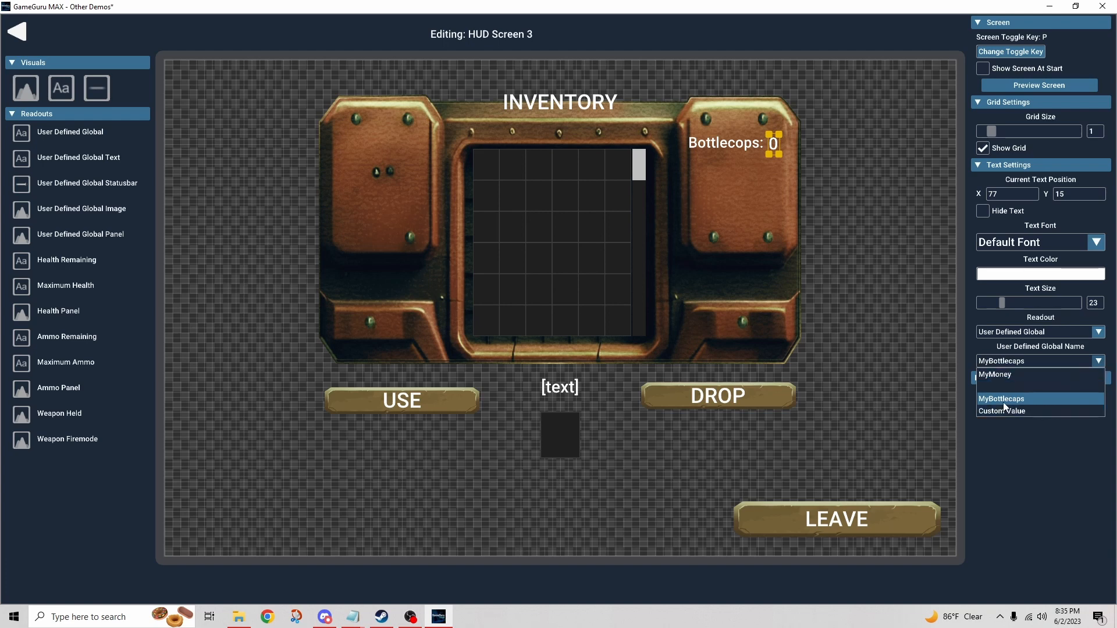
{"action": "left_click", "coordinate": [1008, 376]}
{"action": "left_click", "coordinate": [1014, 361]}
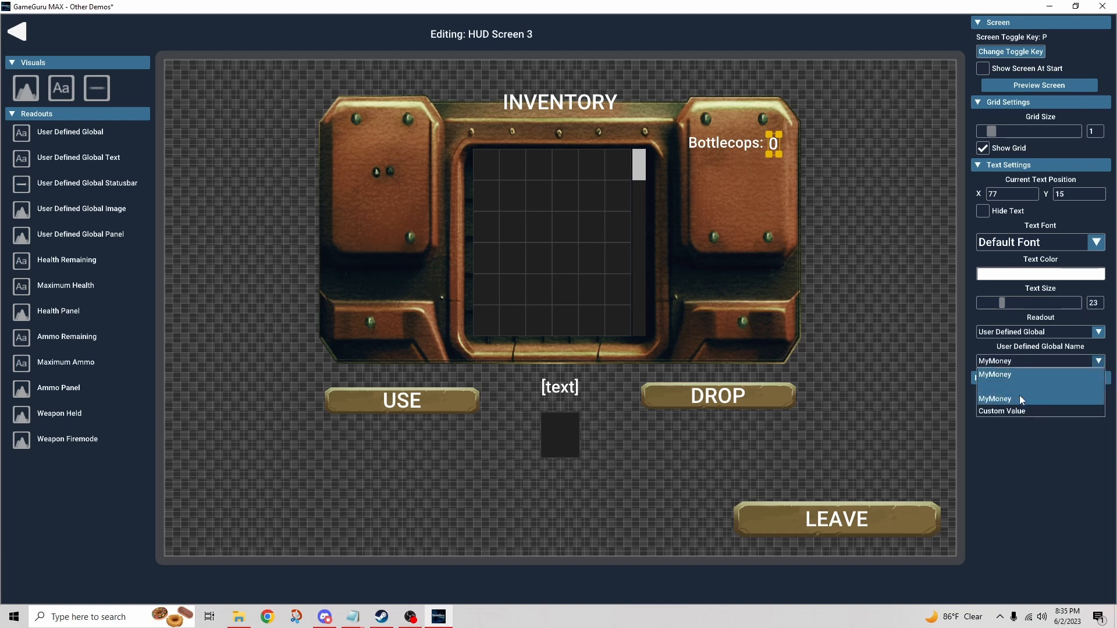
{"action": "left_click", "coordinate": [1014, 414]}
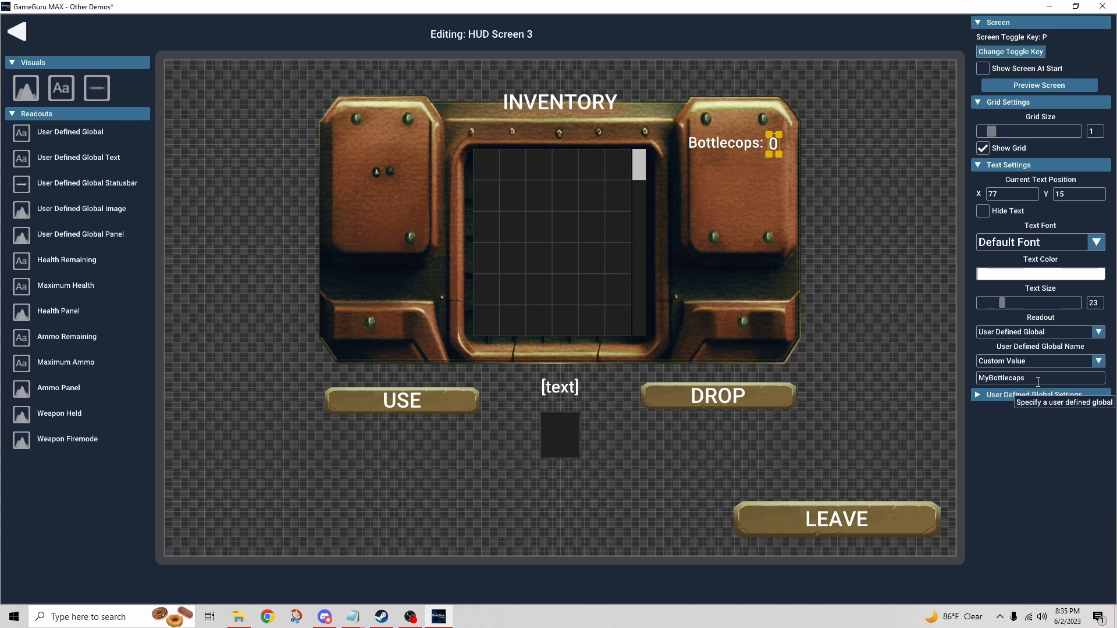
{"action": "key", "text": "Return"}
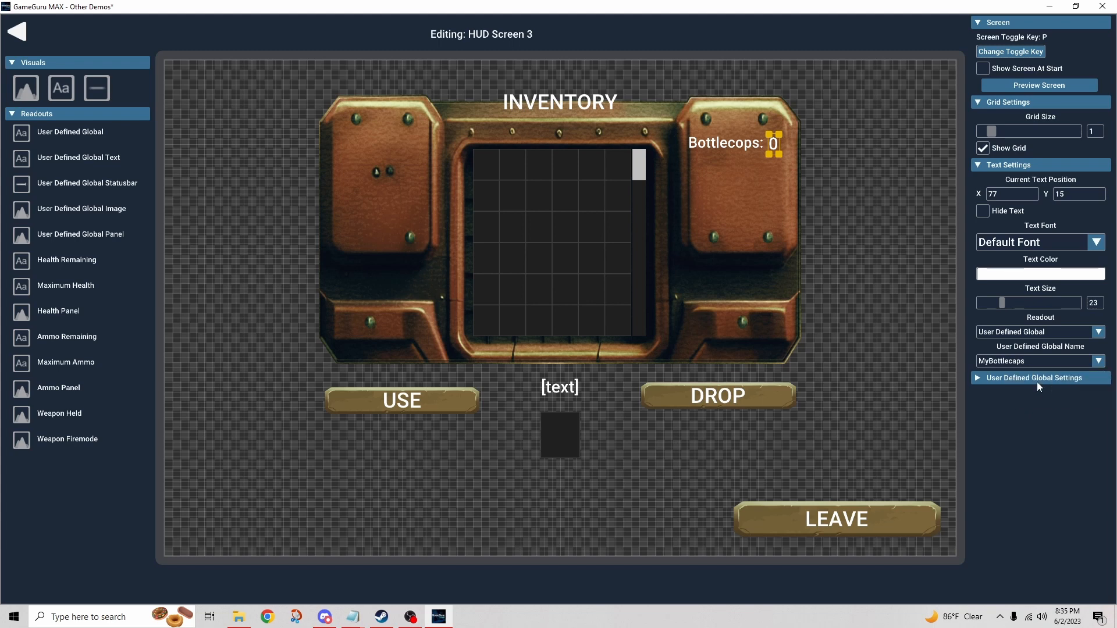
Step: Set the initial global values to 60 for MyMoney and 8 for MyBottlecaps, and return to the storyboard
{"action": "left_click", "coordinate": [976, 379]}
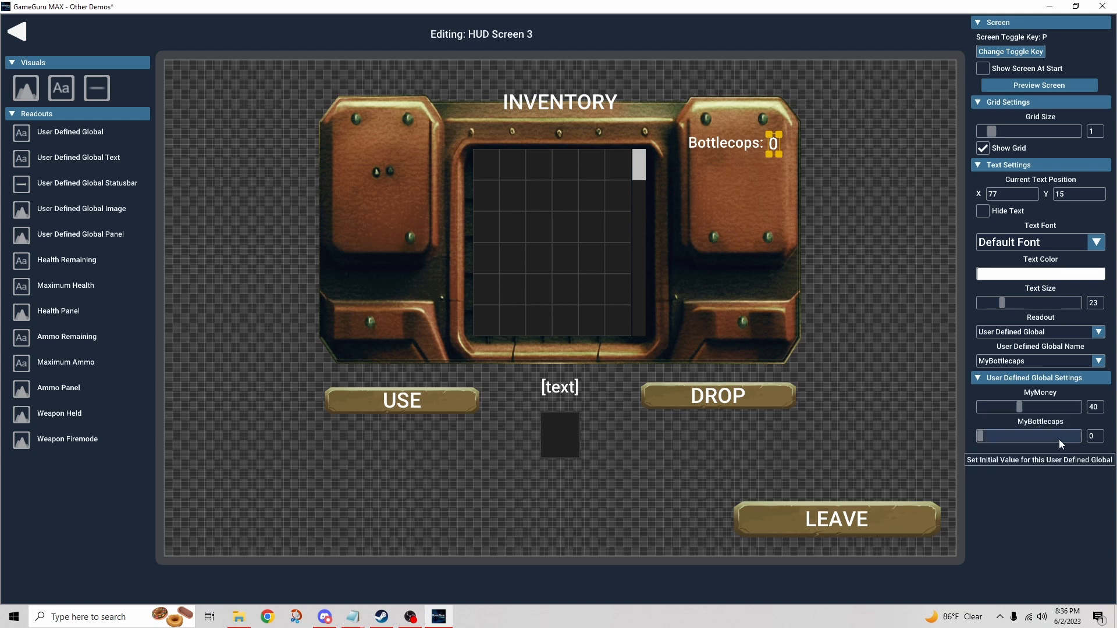
{"action": "left_click_drag", "start_coordinate": [983, 437], "coordinate": [1040, 414]}
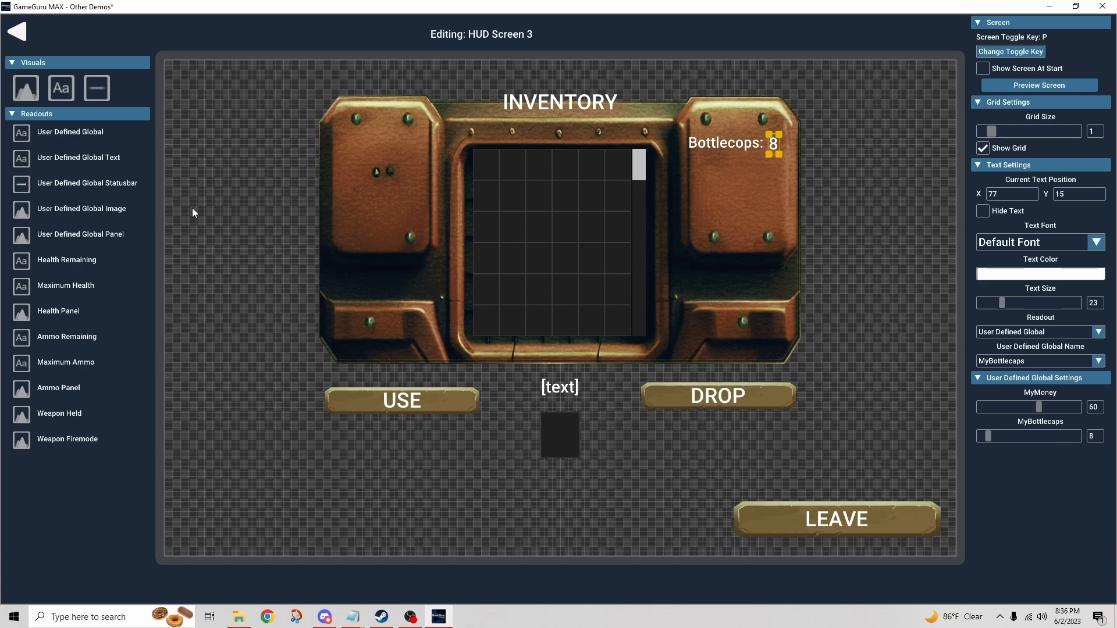
{"action": "left_click", "coordinate": [17, 31]}
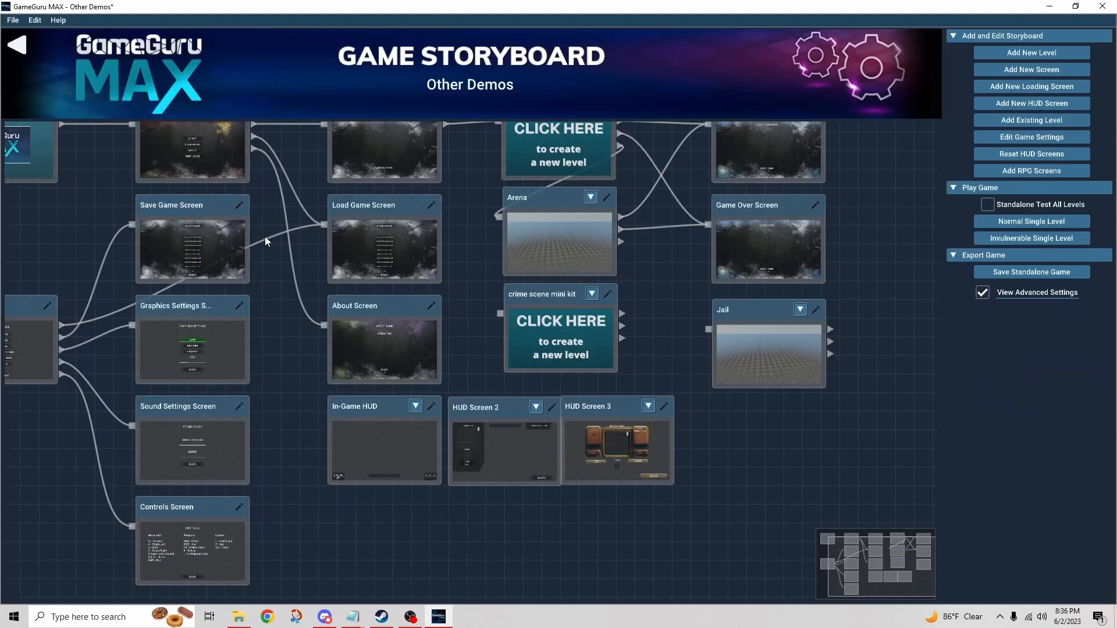
Step: Test-play the crime scene mini kit level and collect the evidence bag on top of the evidence box
{"action": "left_click", "coordinate": [610, 298]}
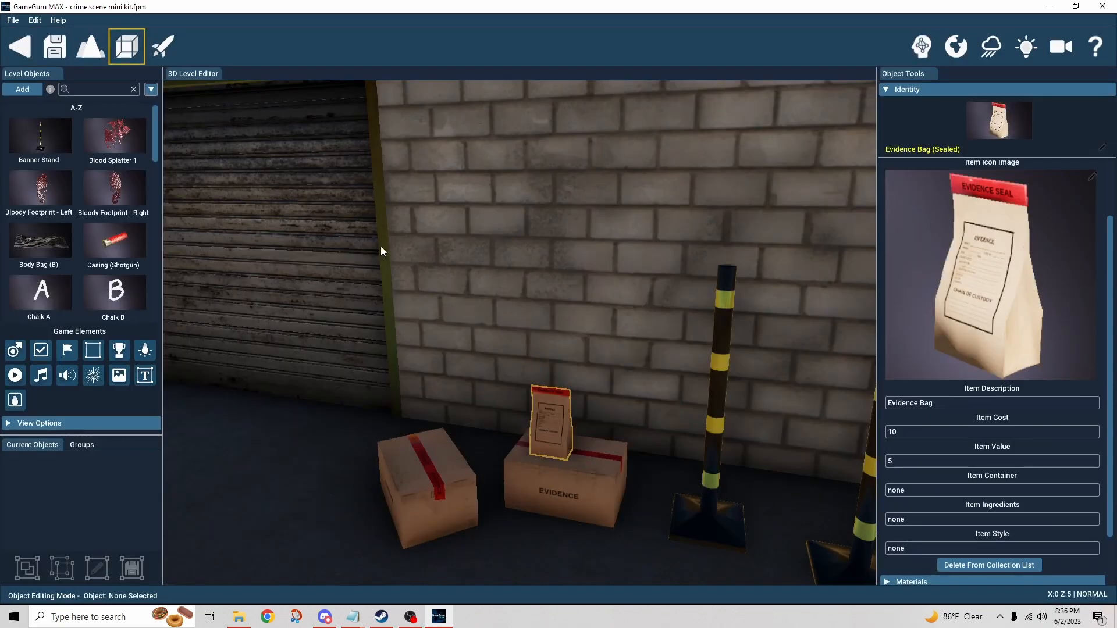
{"action": "left_click", "coordinate": [173, 57]}
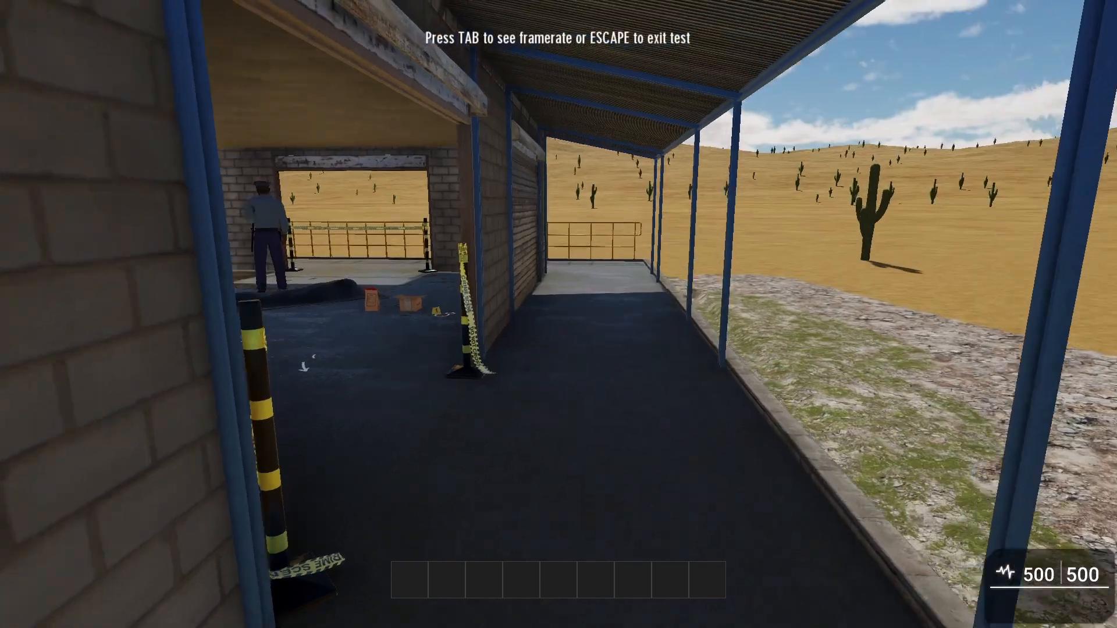
{"action": "key", "text": "w"}
{"action": "key", "text": "w"}
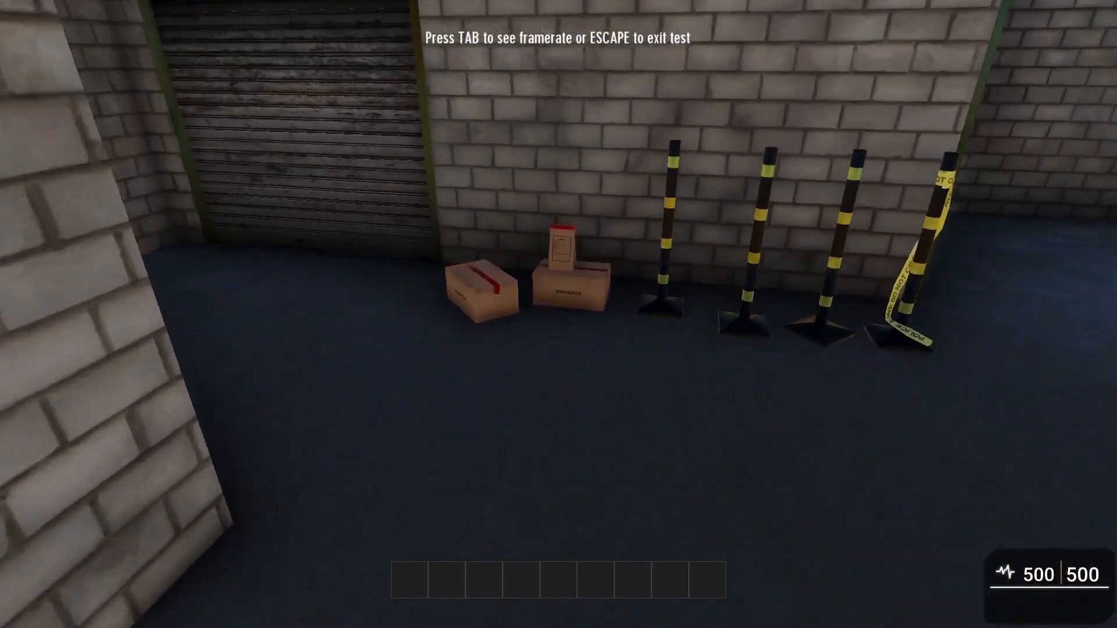
{"action": "key", "text": "e"}
{"action": "key", "text": "s"}
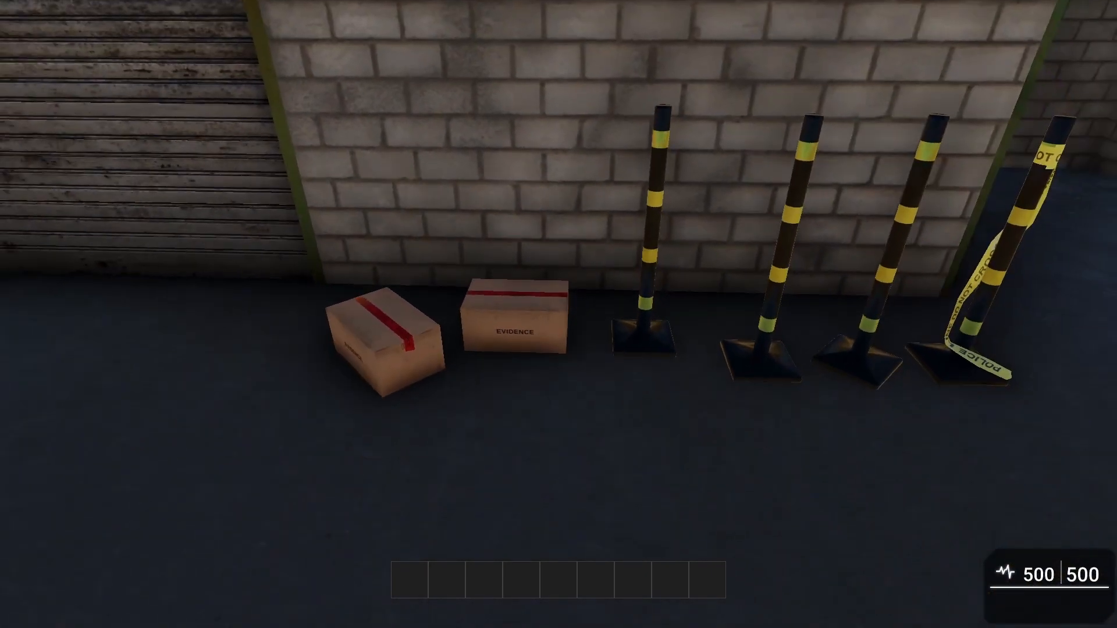
Step: Move the evidence bag from the first to the third top-row slot in the default inventory and close that inventory
{"action": "key", "text": "Tab"}
{"action": "left_click_drag", "start_coordinate": [65, 60], "coordinate": [137, 77]}
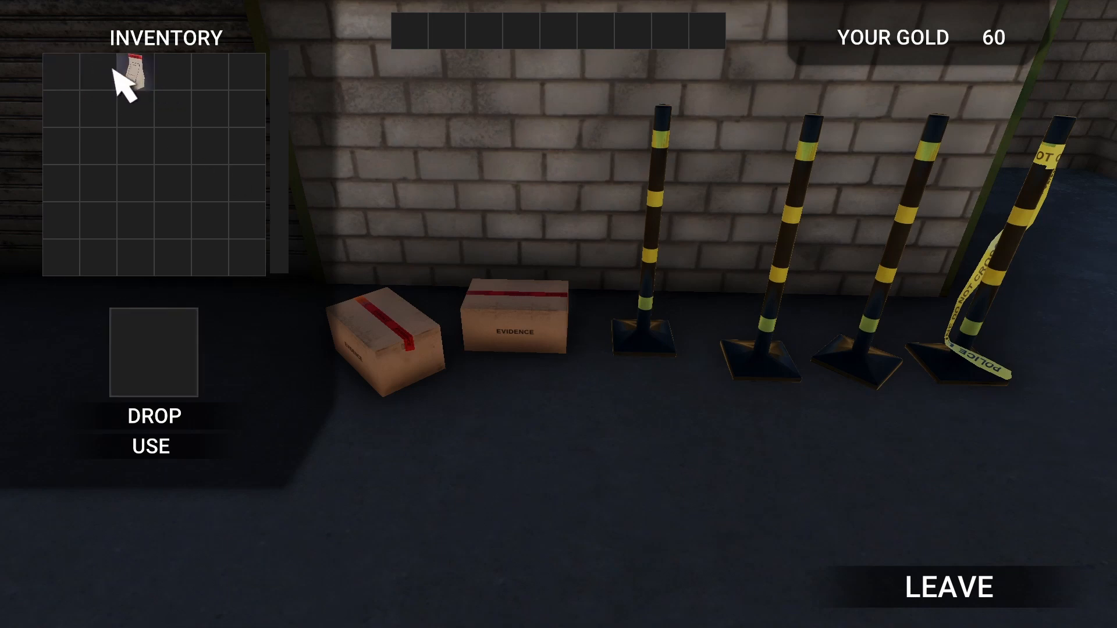
{"action": "key", "text": "Tab"}
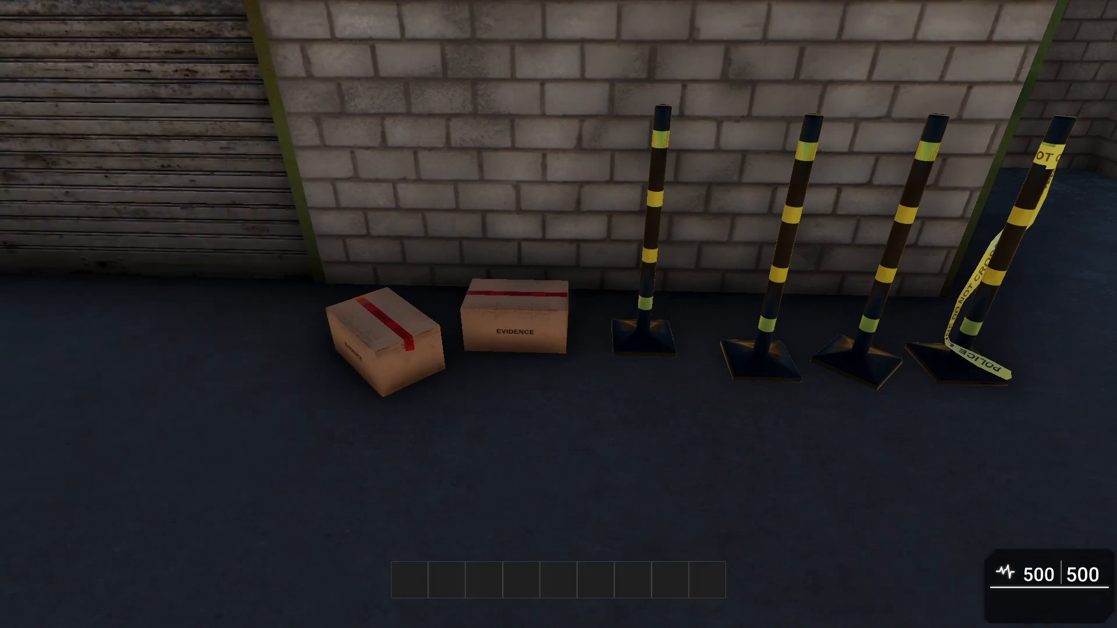
Step: Move the evidence bag to the first slot of the custom inventory, try its DROP and LEAVE buttons, and end the test
{"action": "key", "text": "Tab"}
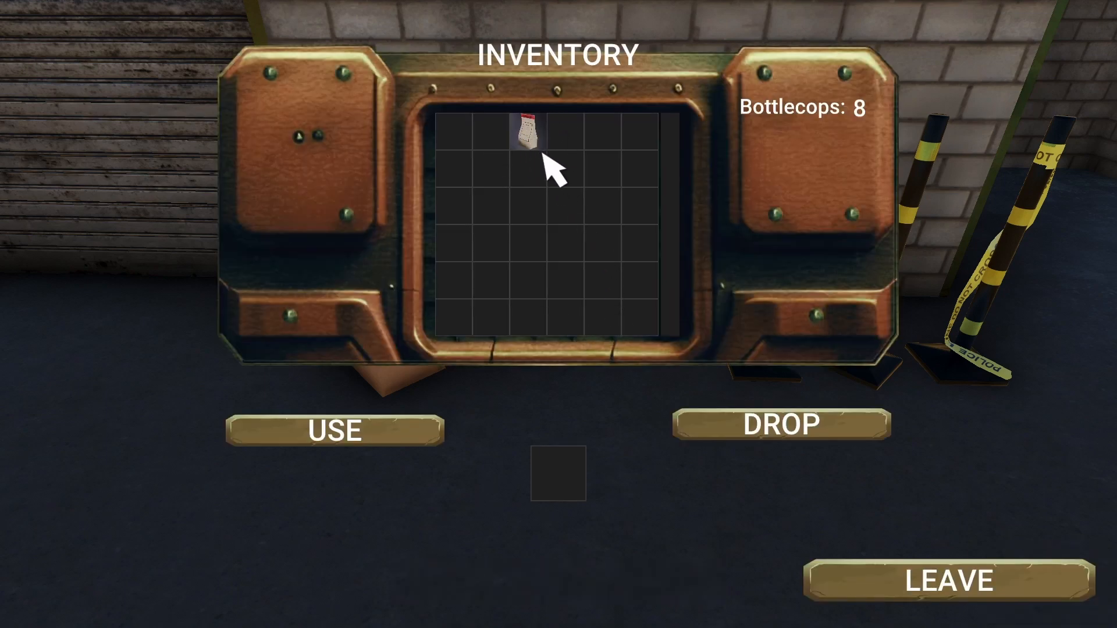
{"action": "left_click_drag", "start_coordinate": [531, 135], "coordinate": [463, 135]}
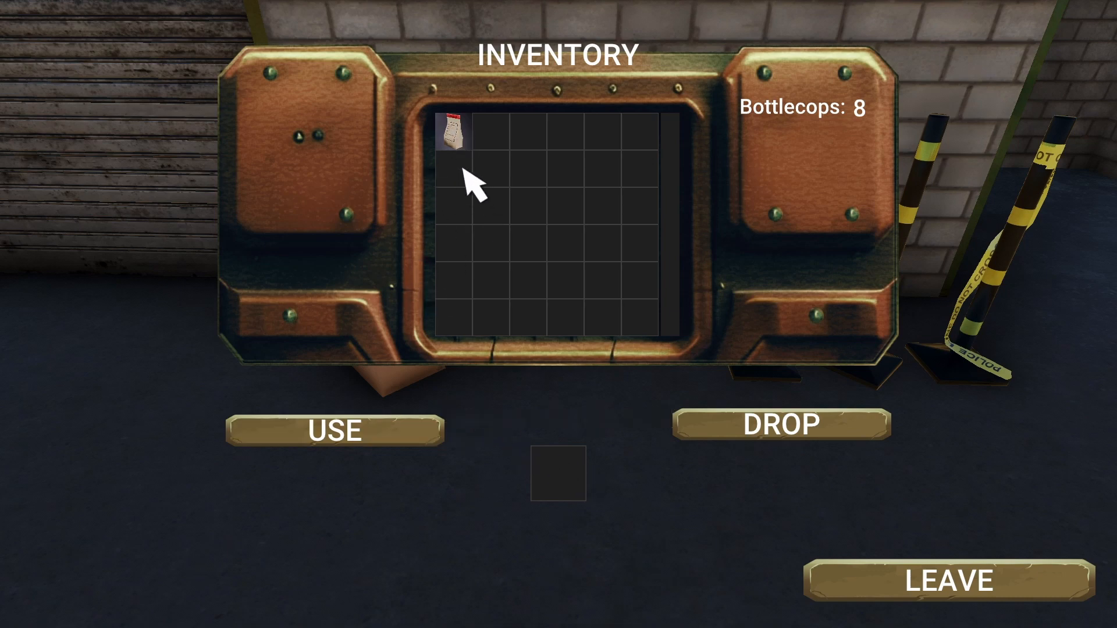
{"action": "left_click", "coordinate": [719, 417]}
{"action": "left_click", "coordinate": [871, 573]}
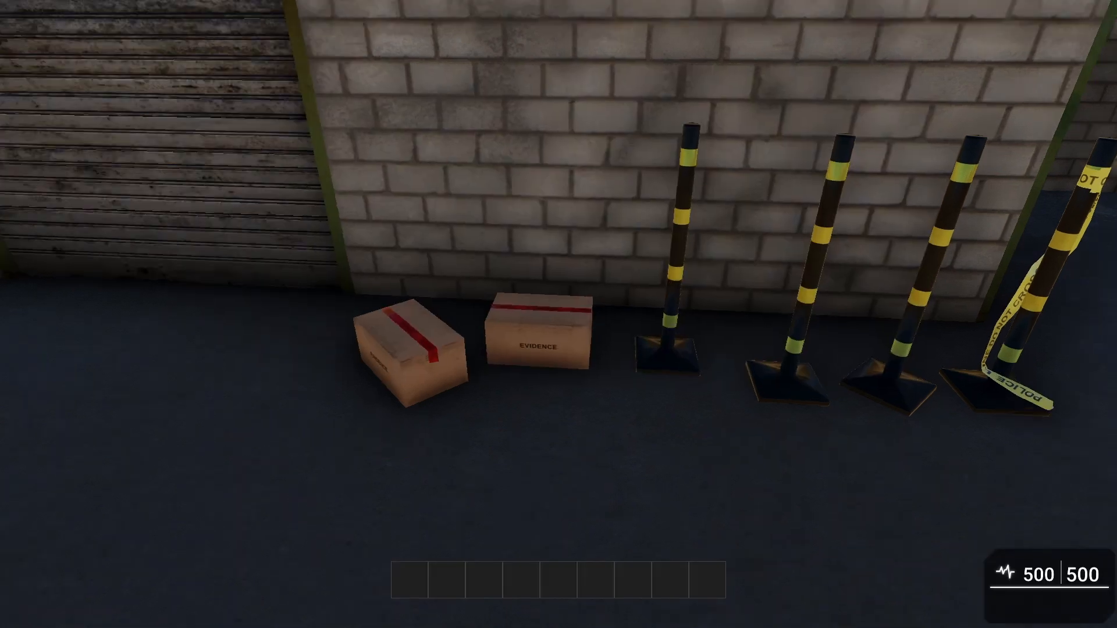
{"action": "key", "text": "Escape"}
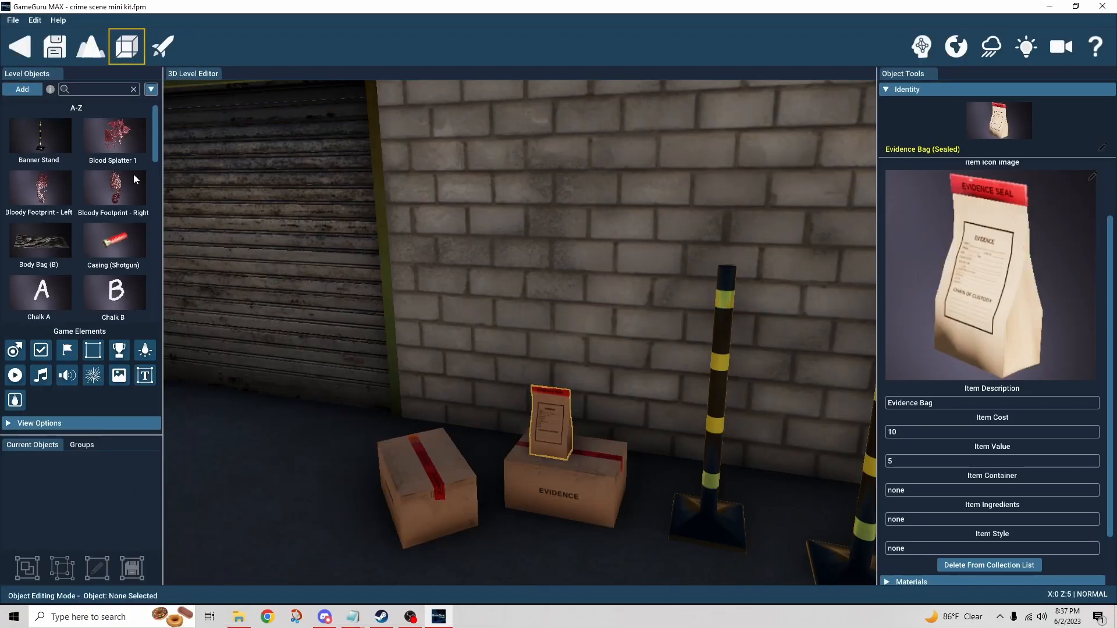
Step: Reopen HUD Screen 3 for editing and set the global name of the dark tile image below [text] to selected:image
{"action": "left_click", "coordinate": [21, 47]}
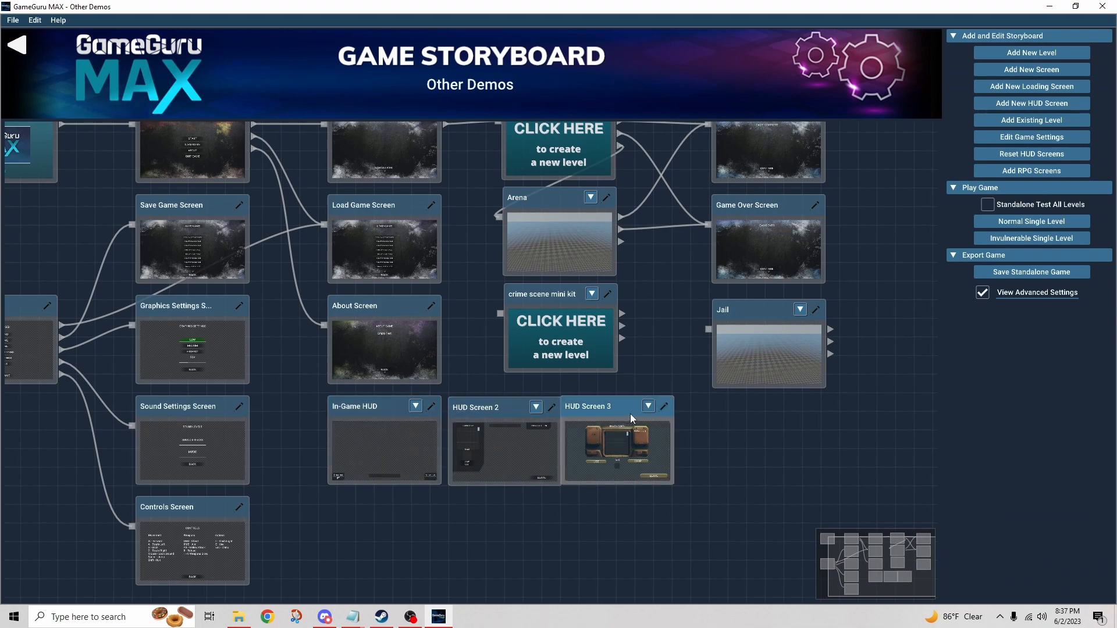
{"action": "left_click", "coordinate": [664, 407]}
{"action": "left_click", "coordinate": [567, 439]}
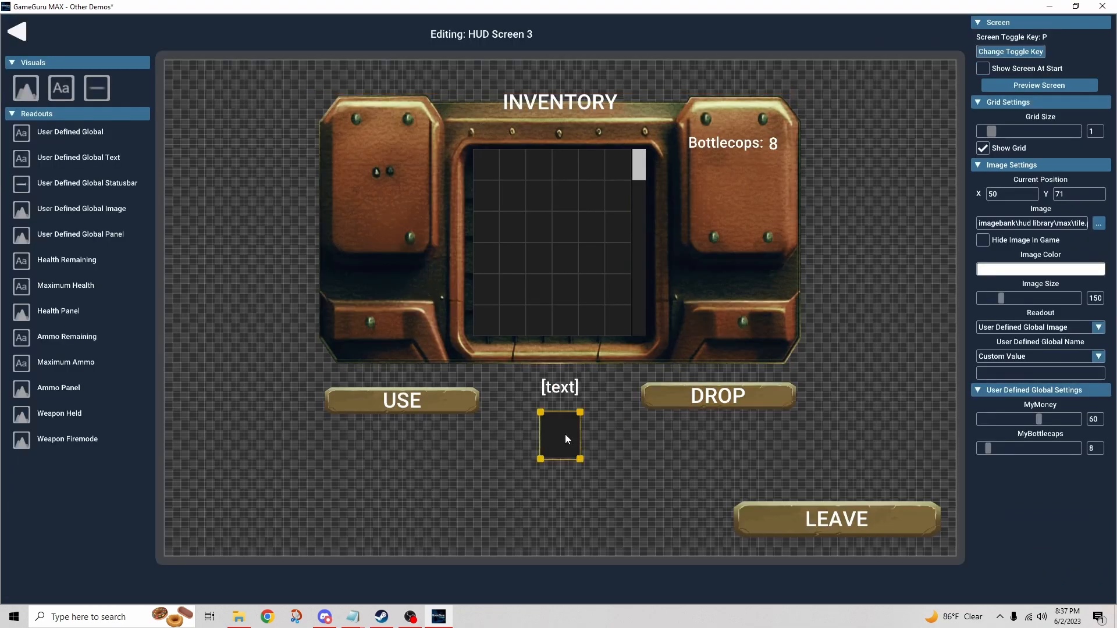
{"action": "left_click", "coordinate": [1024, 356]}
{"action": "scroll", "coordinate": [1049, 406], "scroll_direction": "up", "scroll_amount": 3}
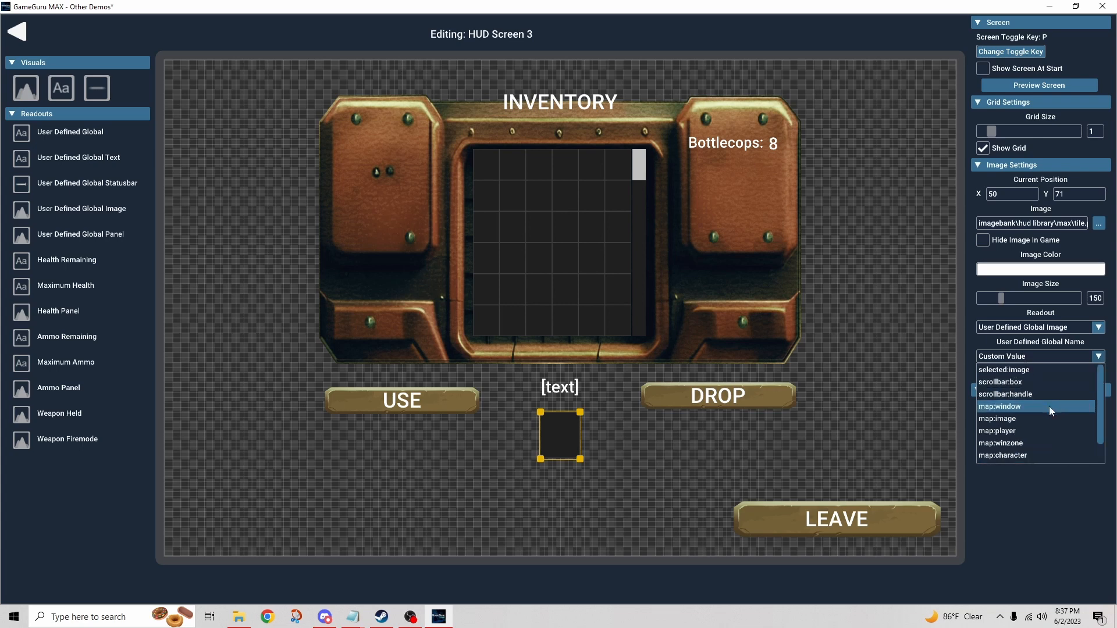
{"action": "left_click", "coordinate": [1037, 371]}
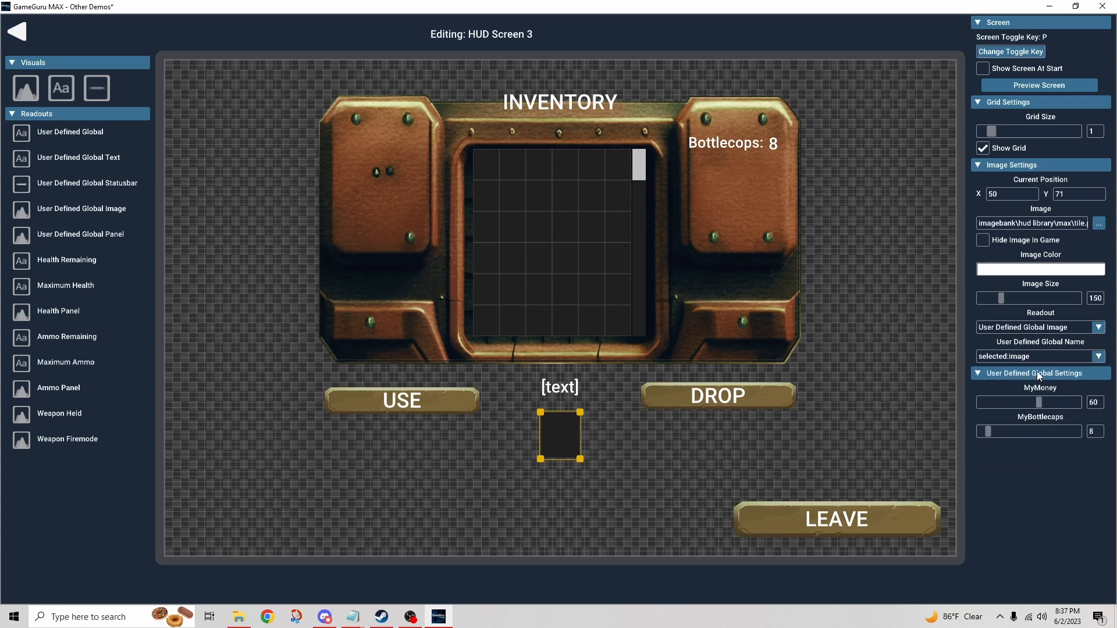